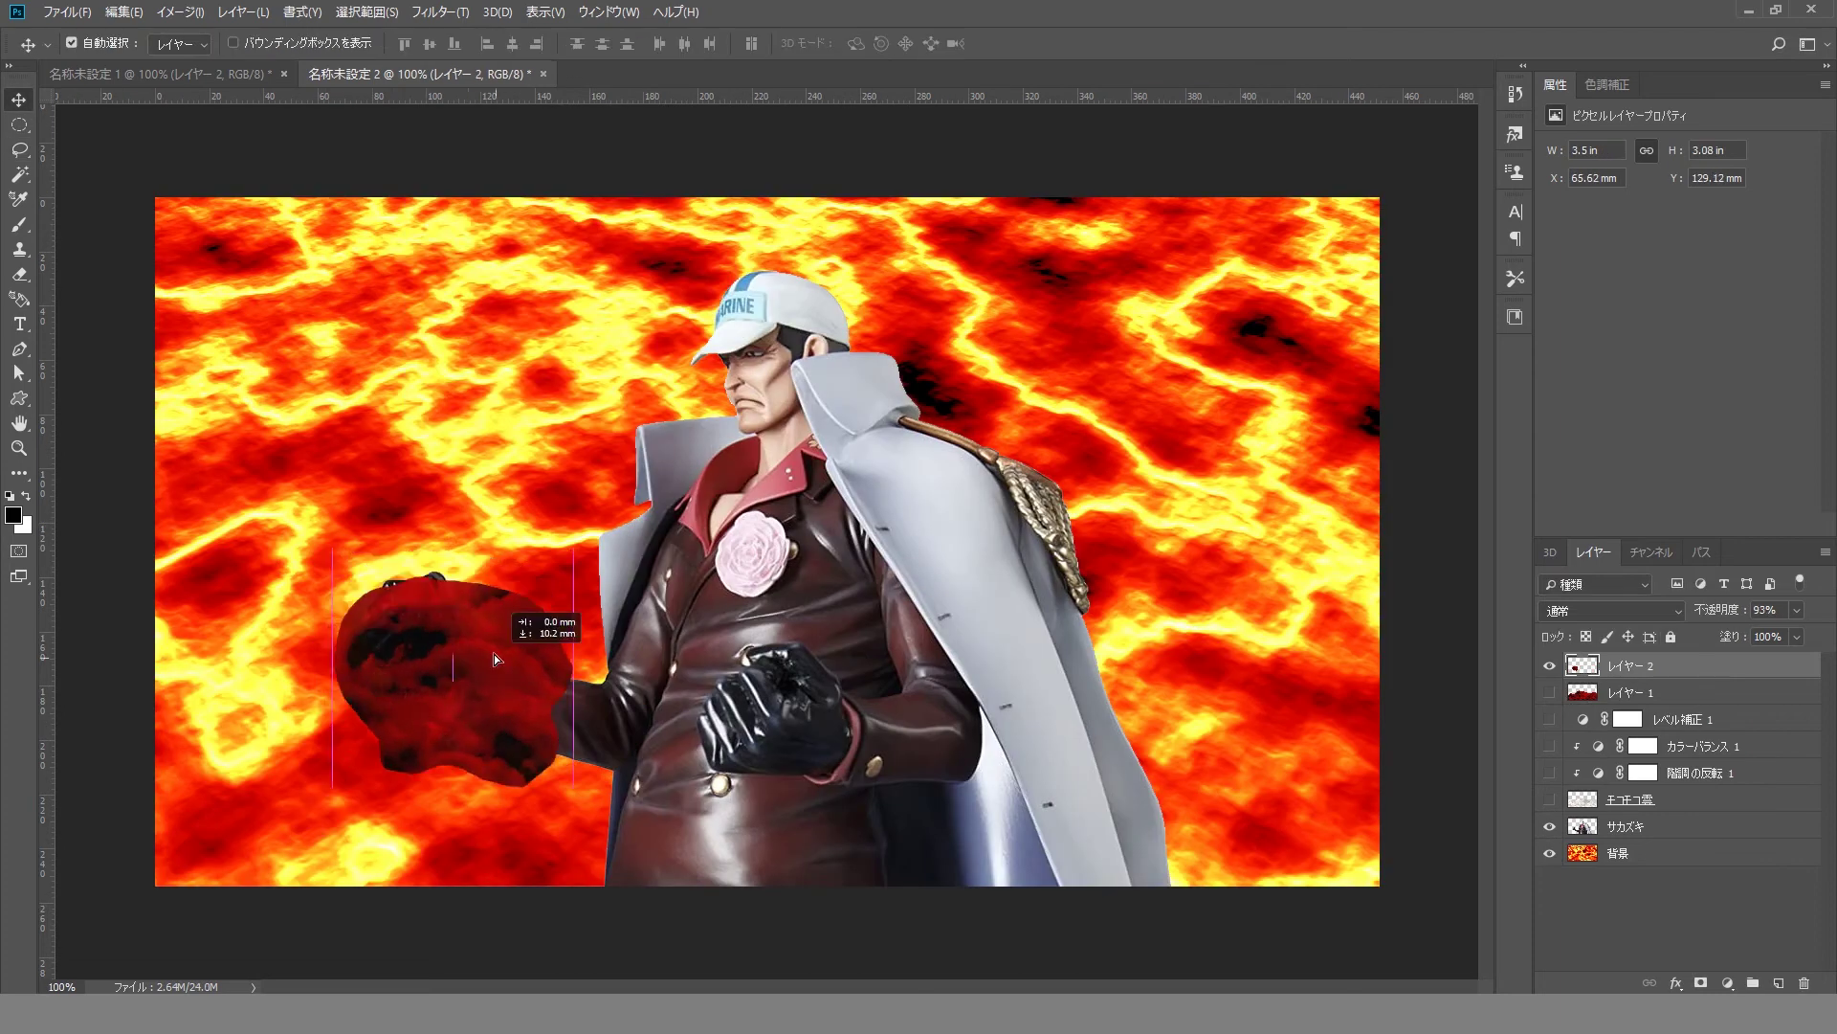
- Hide the モコモコ雲 and サカズキ layers so only the white 背景 canvas shows
{"action": "left_click", "coordinate": [439, 11]}
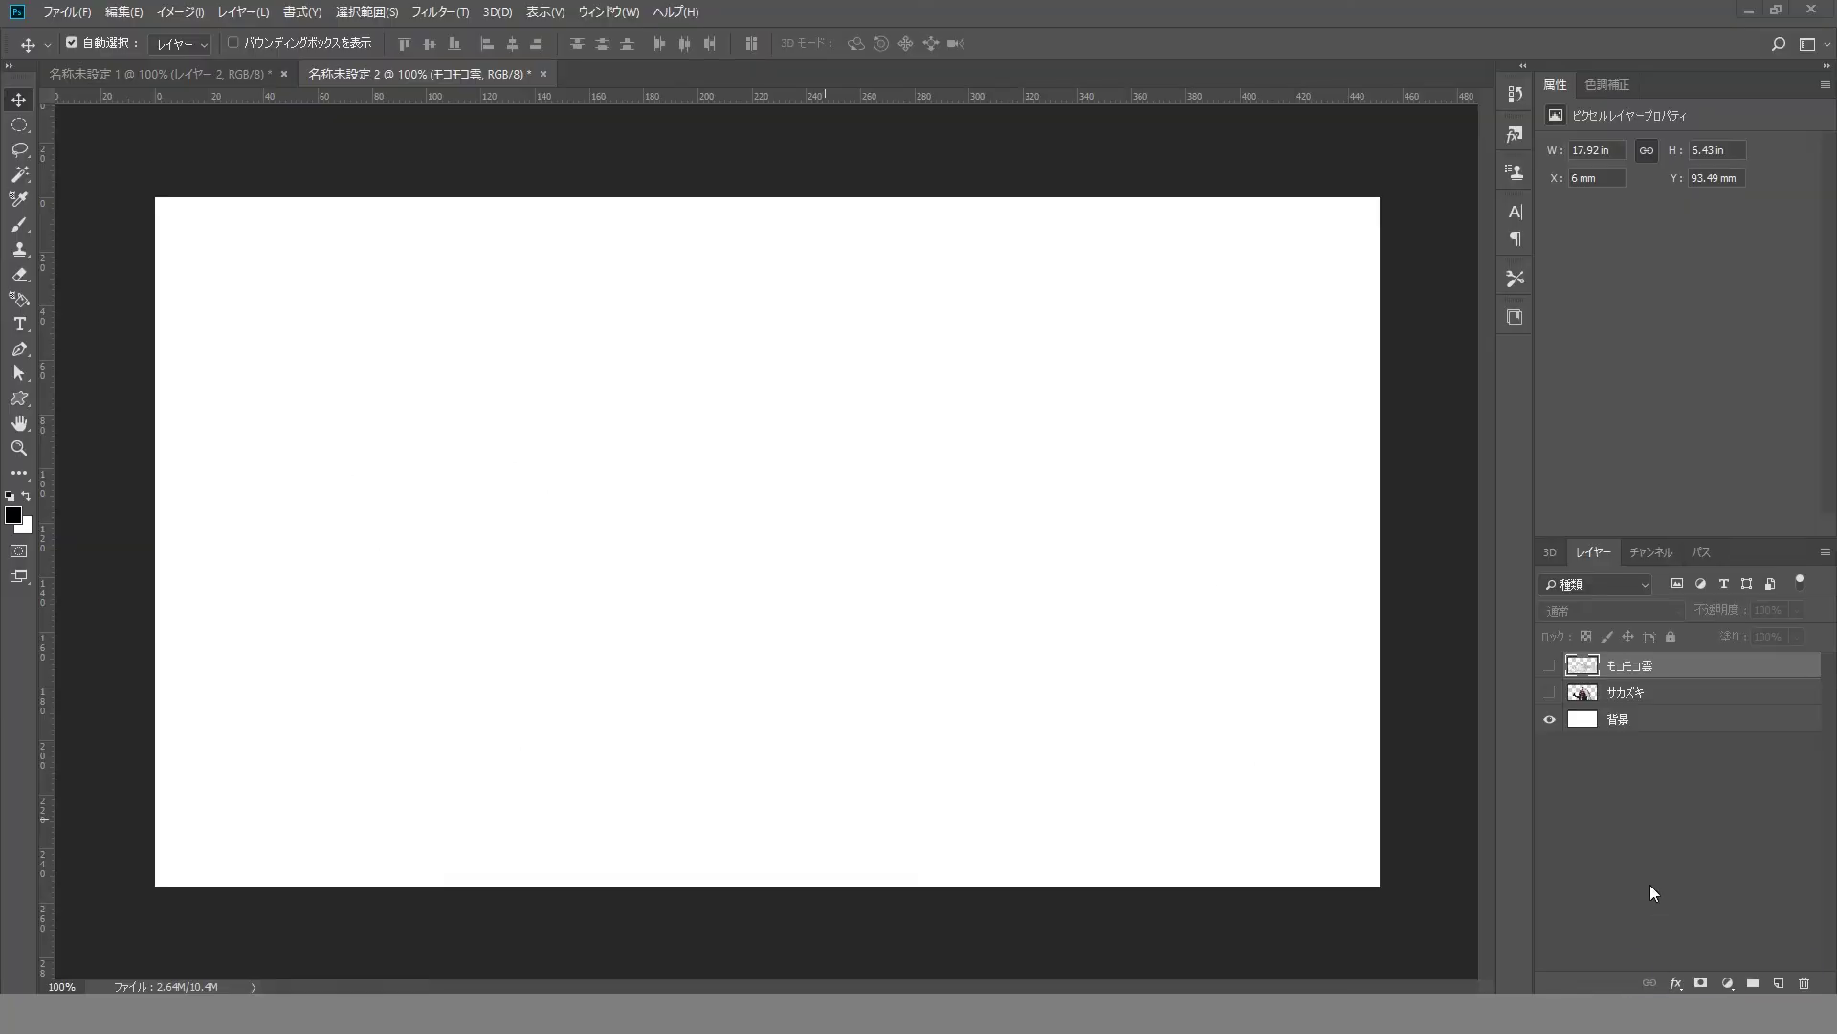
- Keep the figure and cloud layers hidden, select 背景 and fill it with black
{"action": "left_click", "coordinate": [1549, 692]}
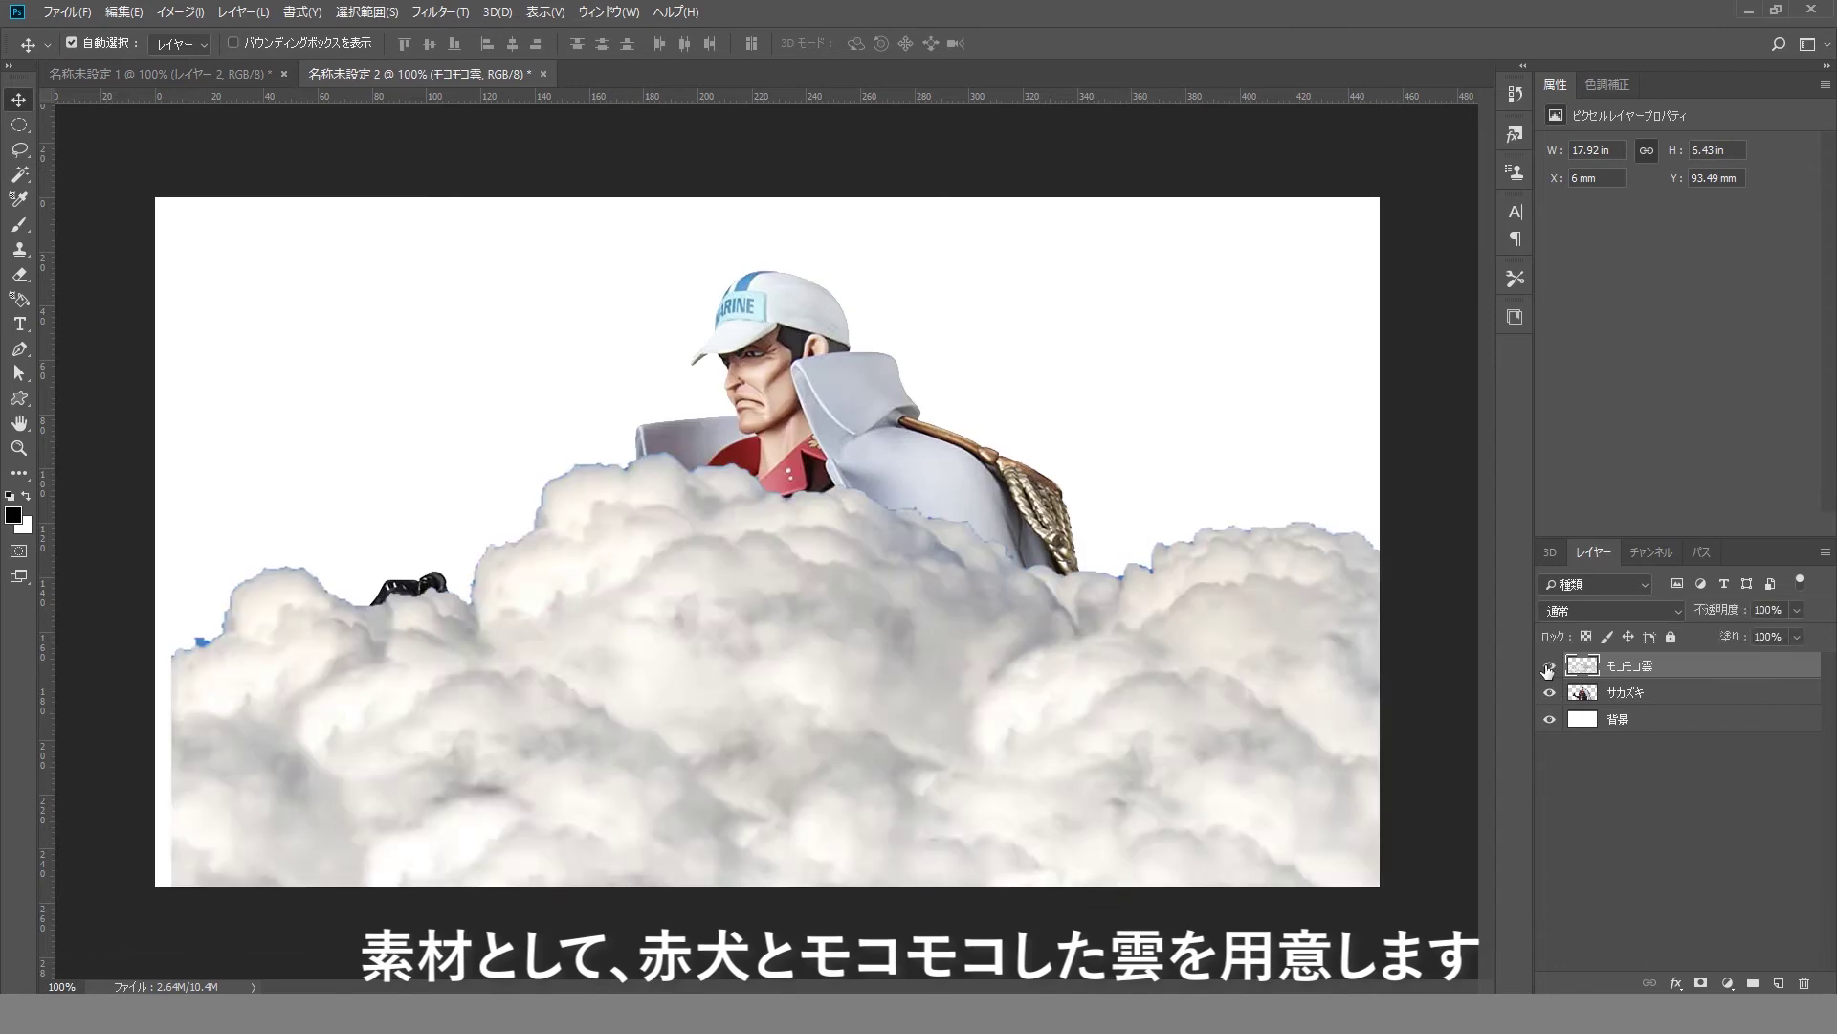
{"action": "left_click", "coordinate": [1550, 665]}
{"action": "left_click", "coordinate": [1632, 726]}
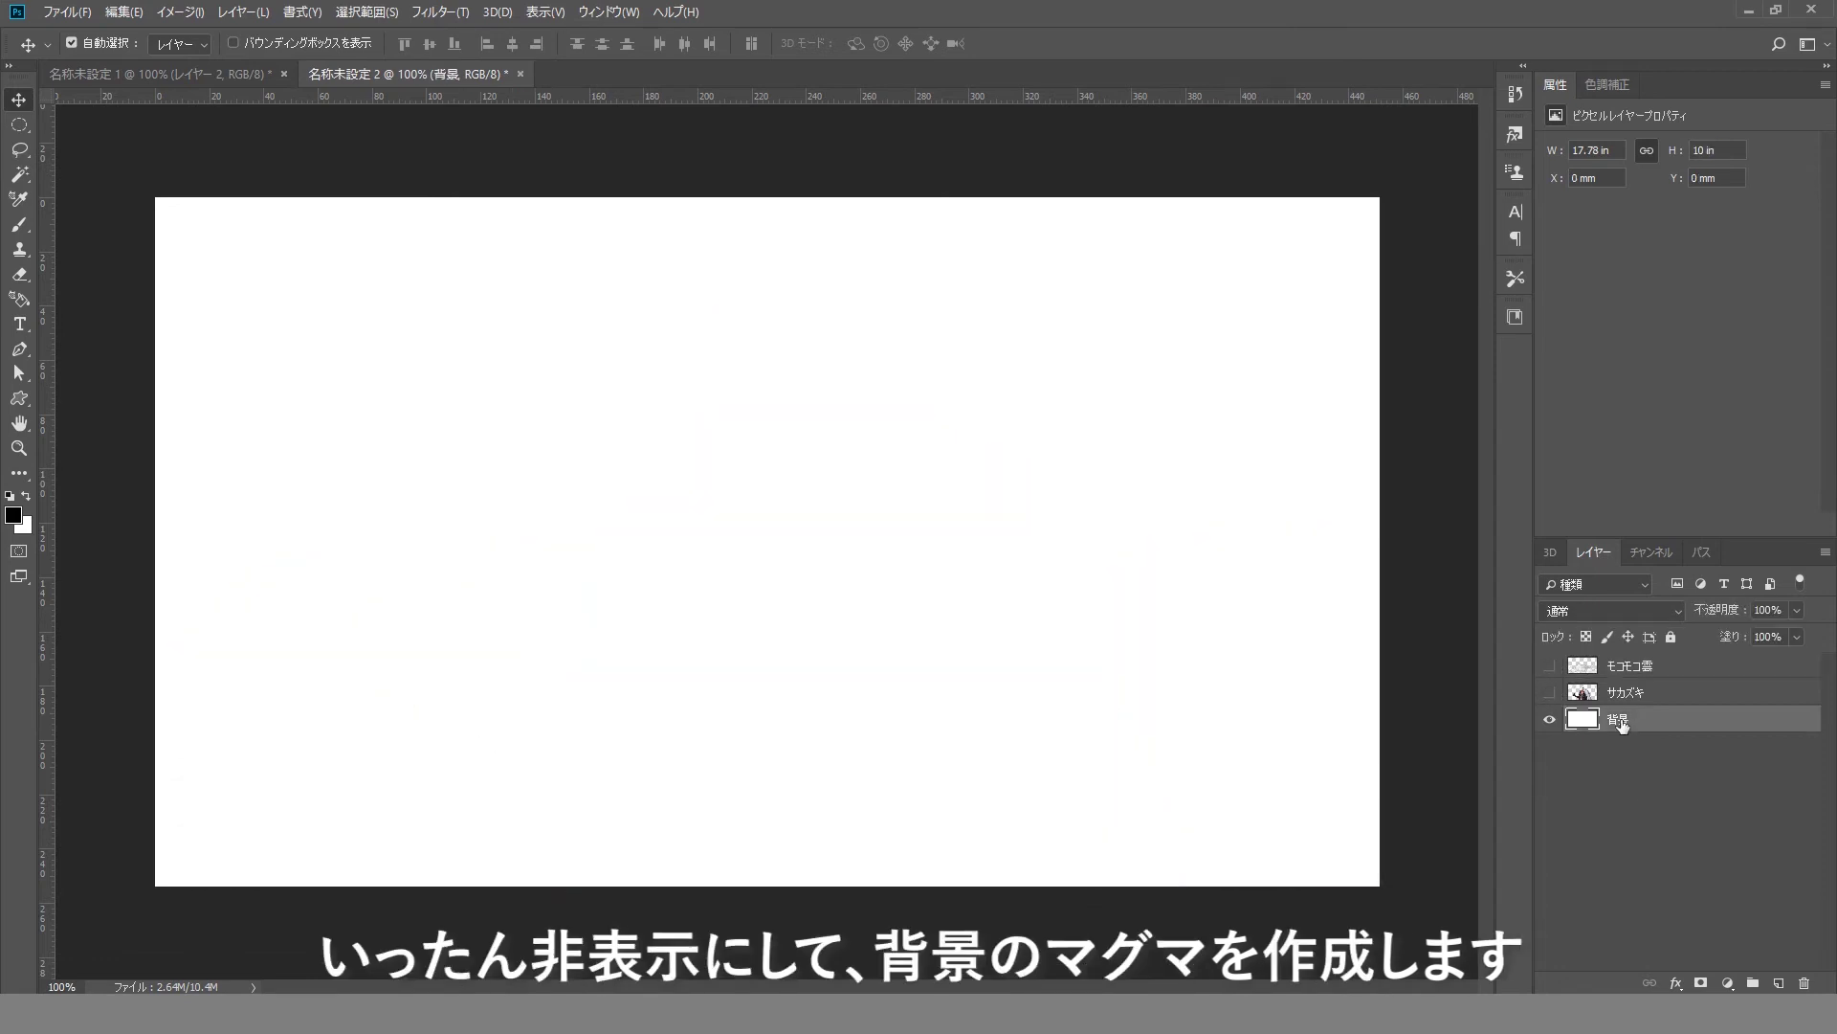
{"action": "key", "text": "alt+BackSpace"}
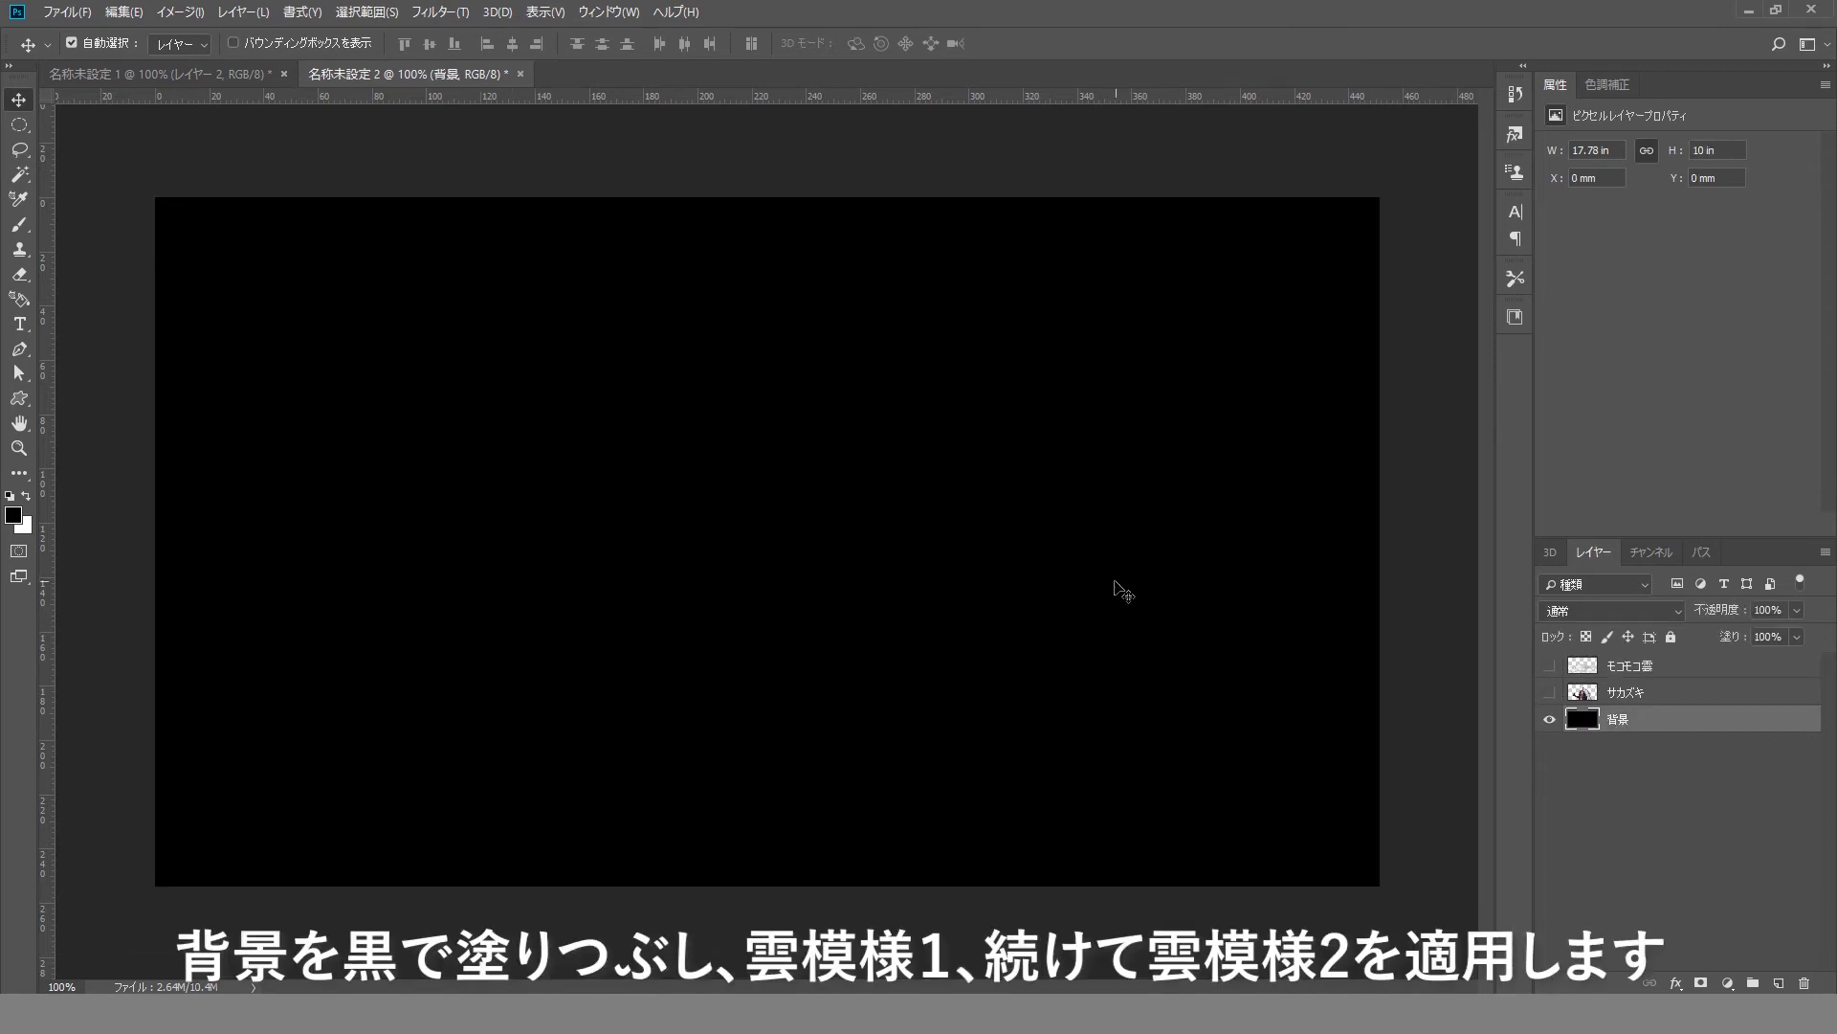
- Render Clouds, then Difference Clouds, and invert the result into white veins
{"action": "left_click", "coordinate": [441, 12]}
{"action": "mouse_move", "coordinate": [473, 356]}
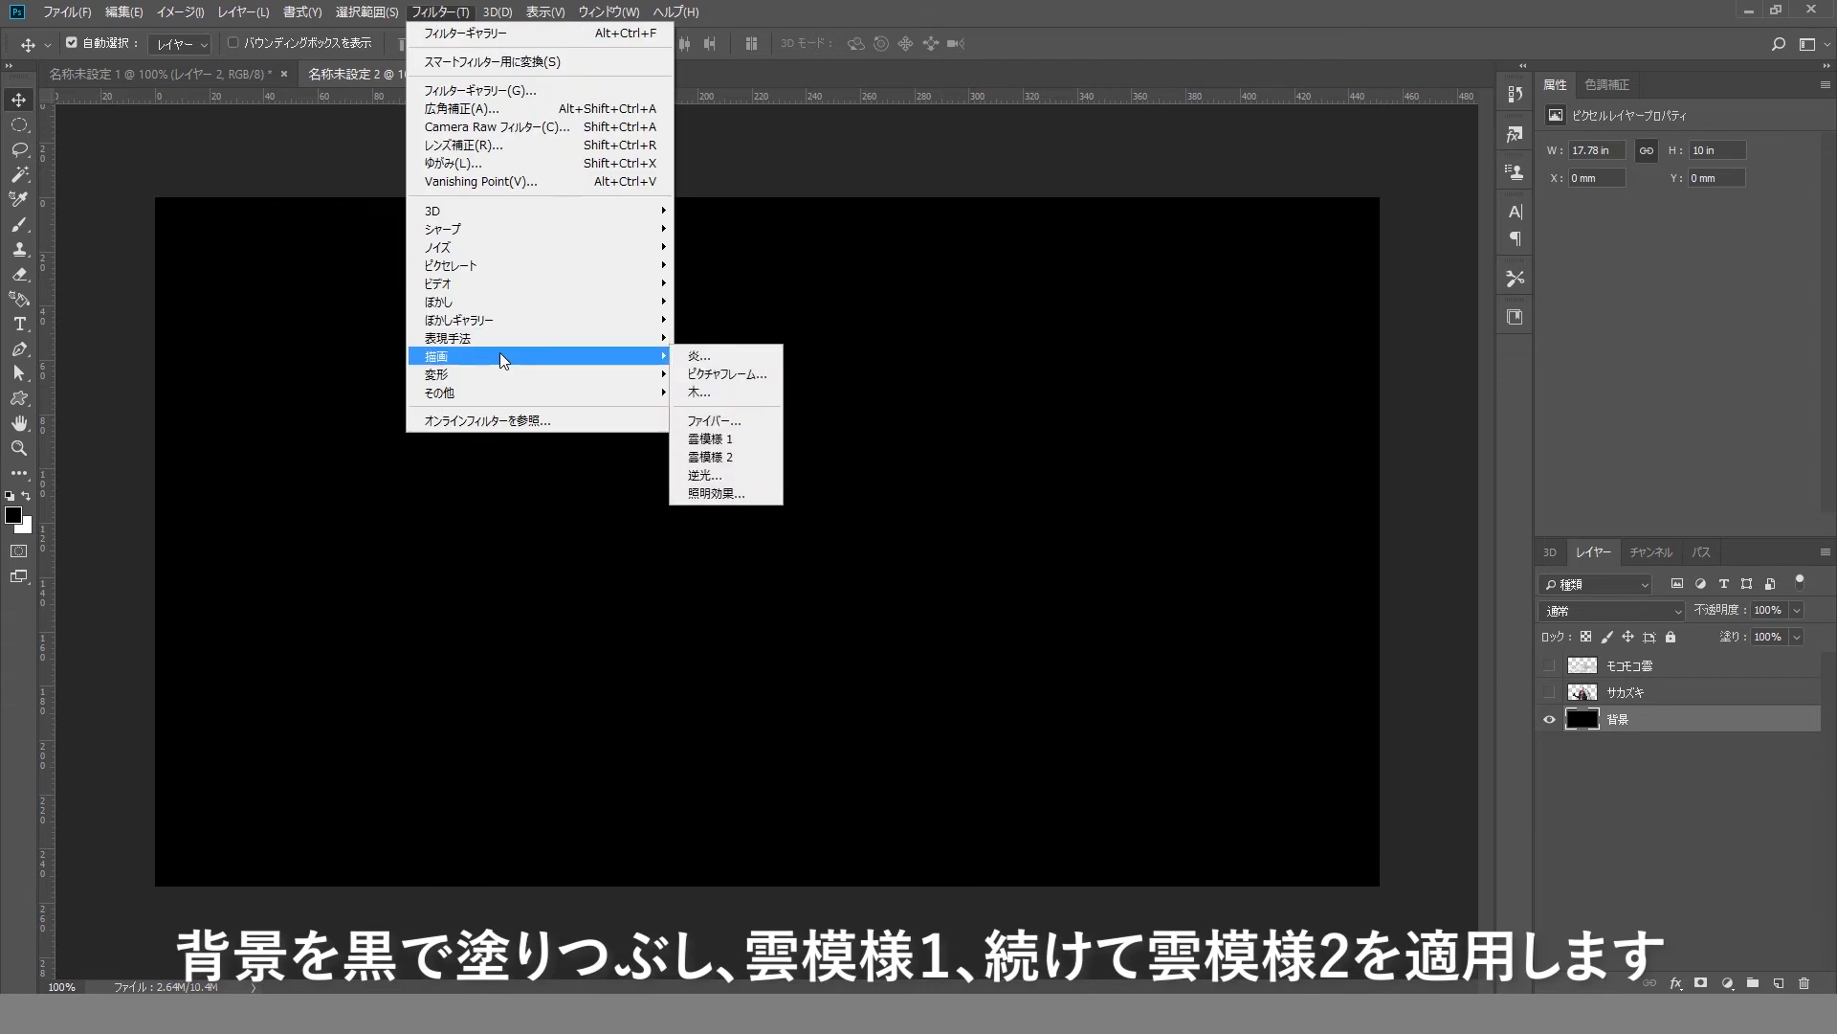
{"action": "left_click", "coordinate": [713, 414]}
{"action": "left_click", "coordinate": [440, 12]}
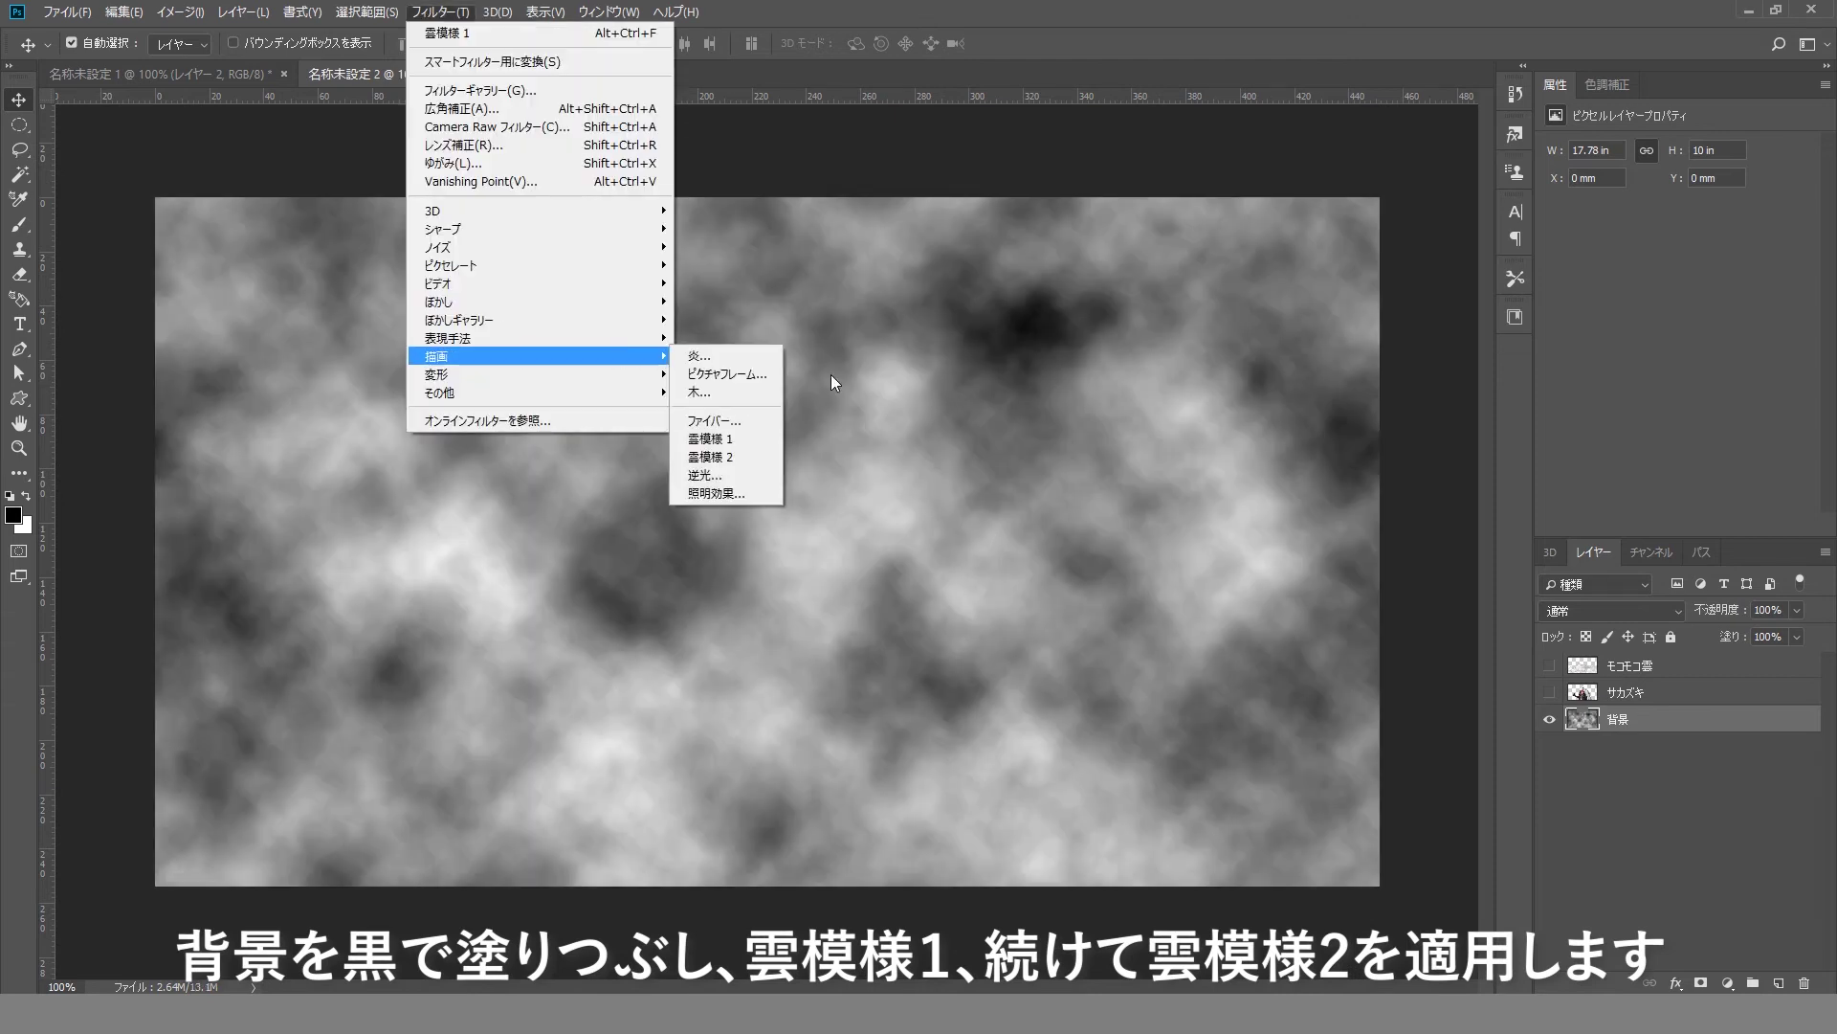
{"action": "left_click", "coordinate": [762, 469]}
{"action": "left_click", "coordinate": [180, 12]}
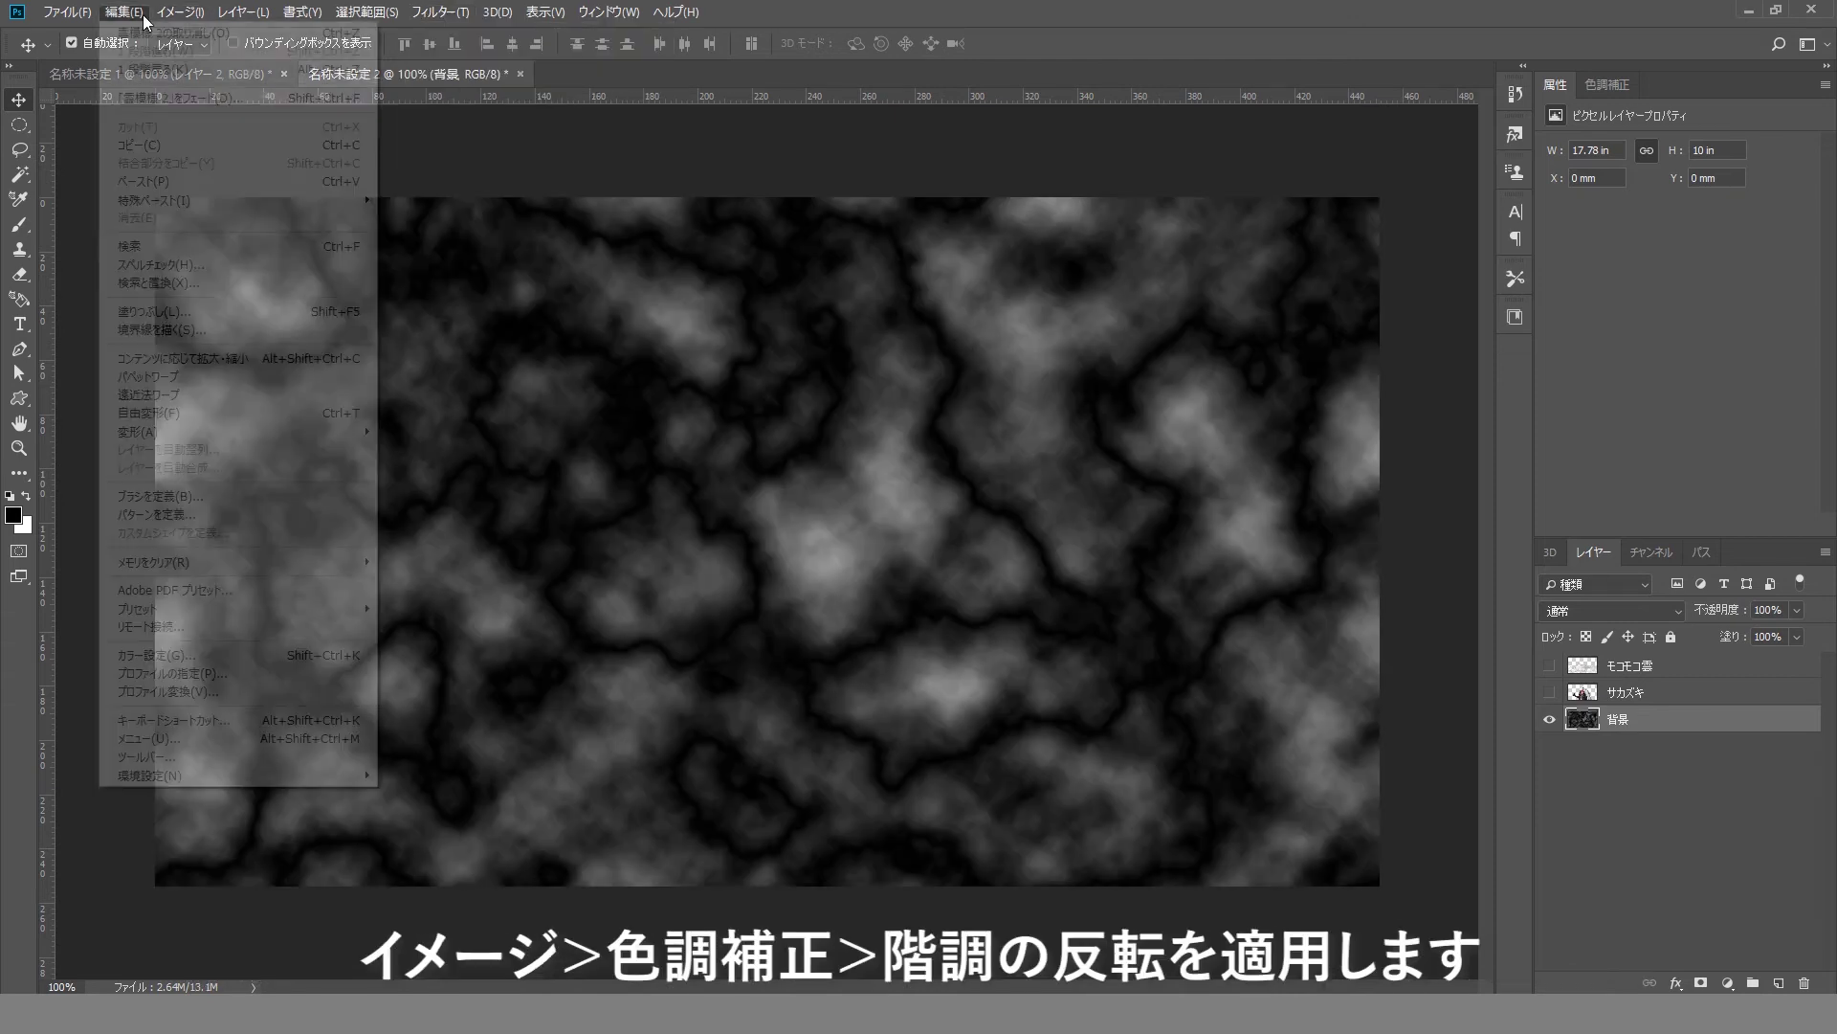
{"action": "left_click", "coordinate": [412, 294]}
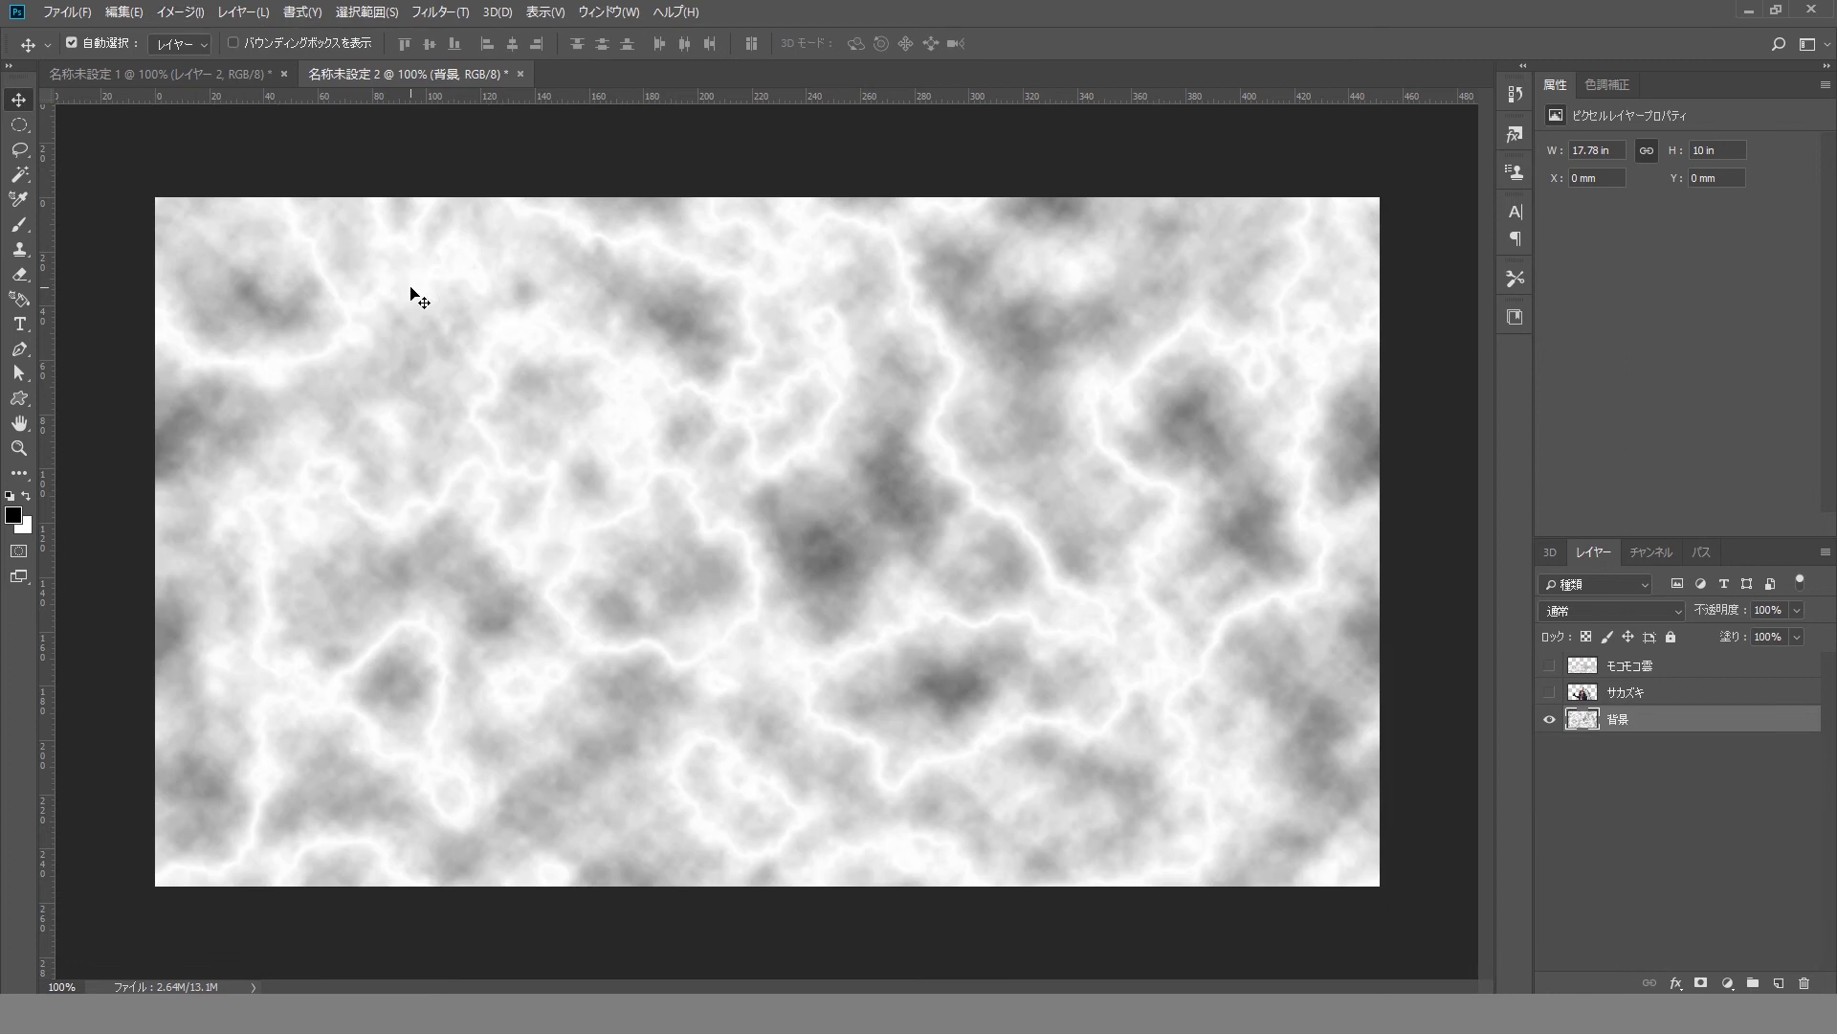
{"action": "left_click", "coordinate": [469, 13]}
- Apply Craquelure (2, 10, 9), then widen the bottom edge in a perspective transform
{"action": "left_click", "coordinate": [485, 85]}
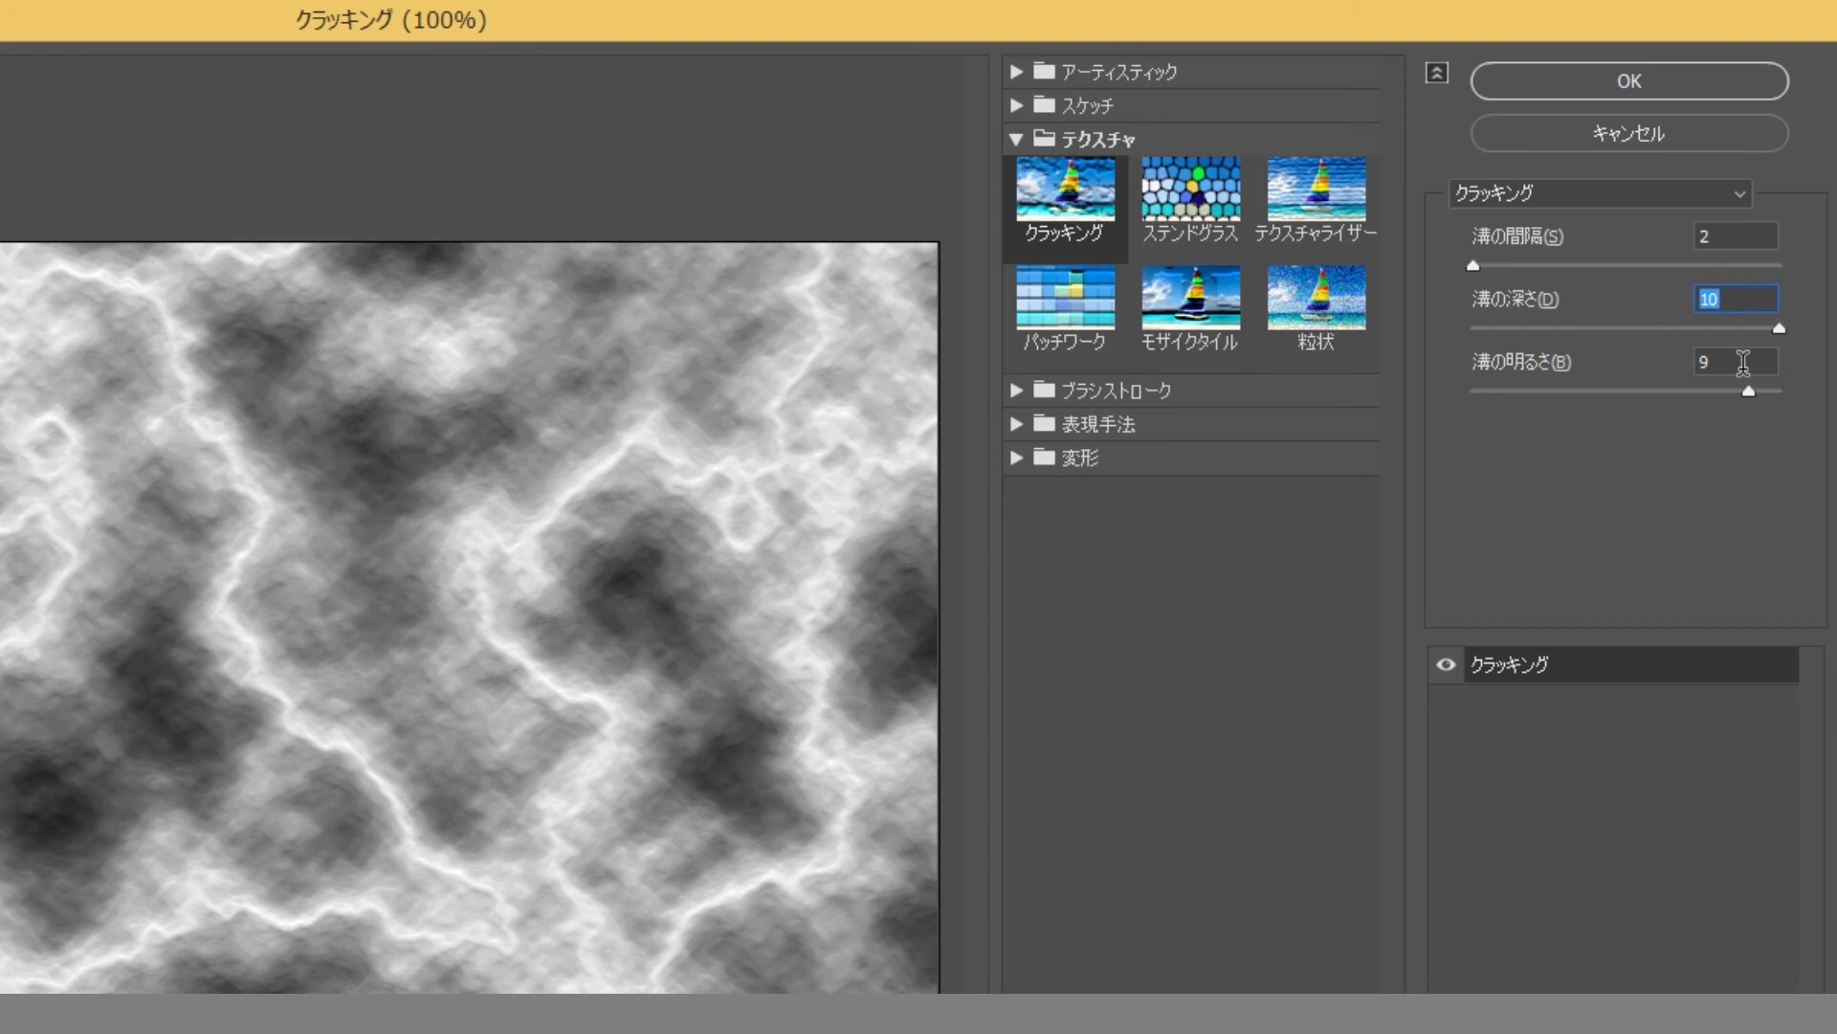
{"action": "left_click", "coordinate": [1597, 85]}
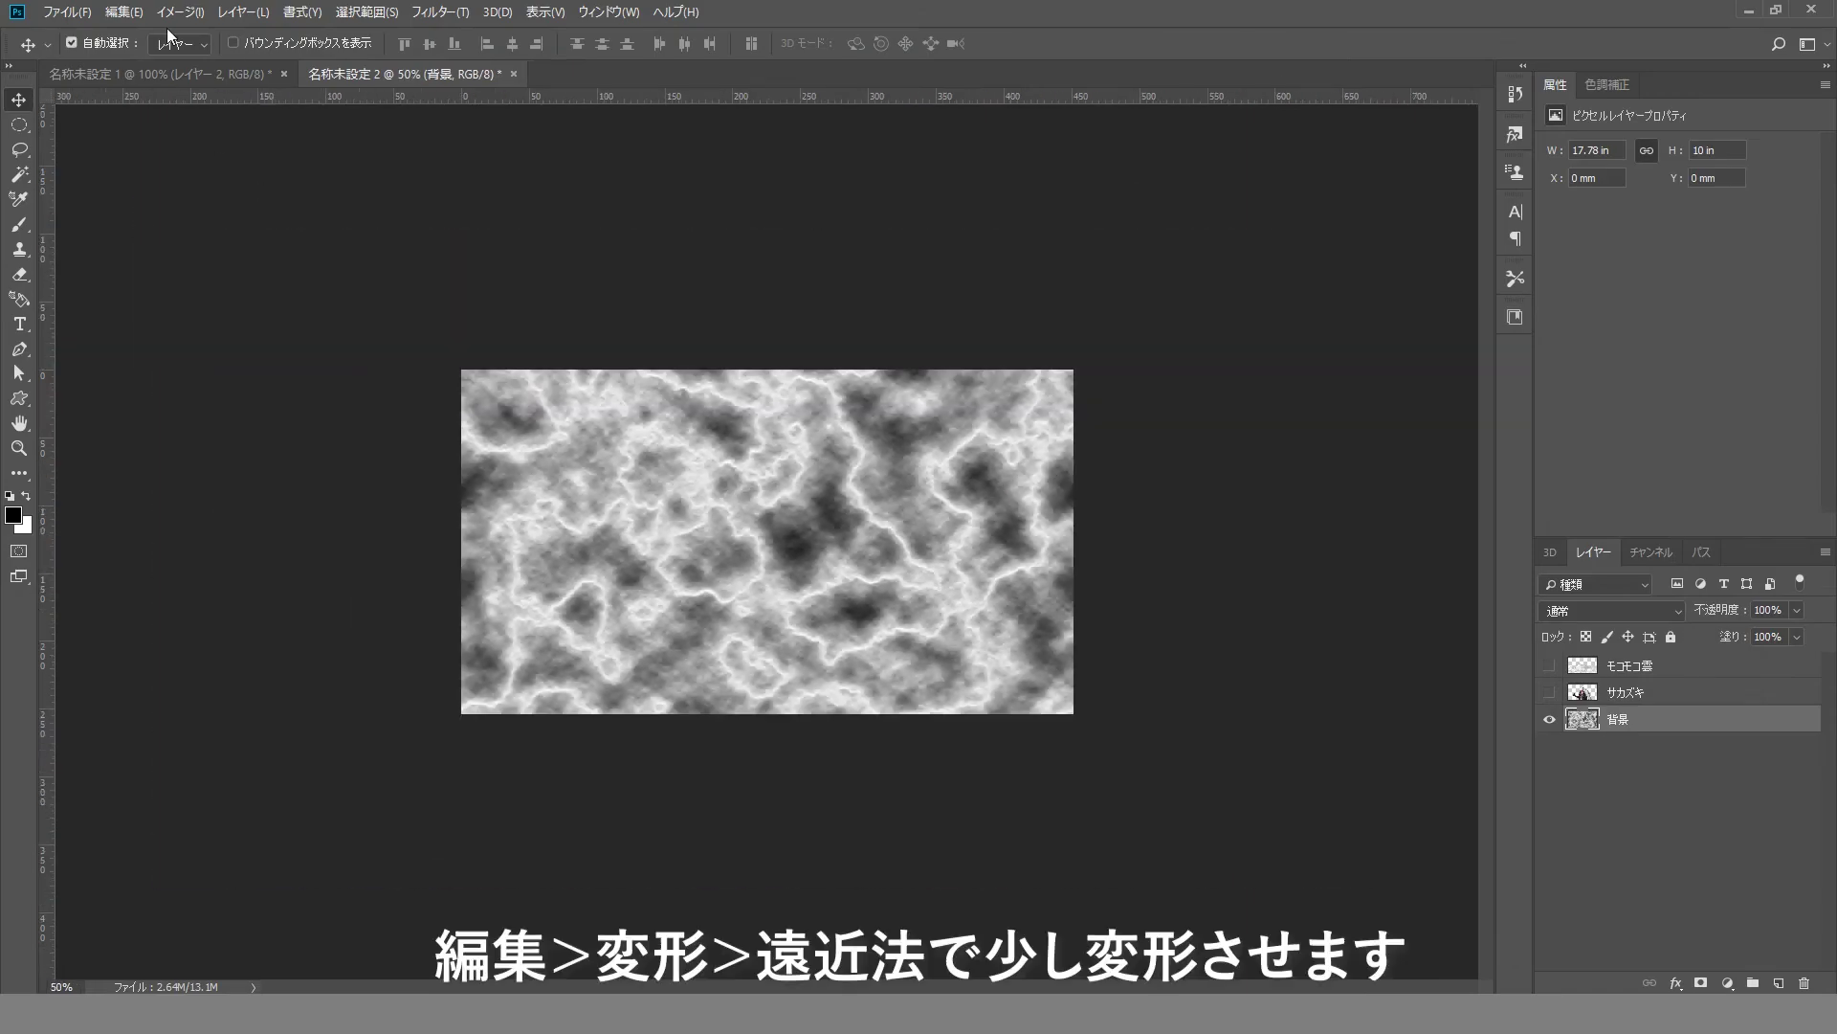
{"action": "left_click", "coordinate": [123, 12]}
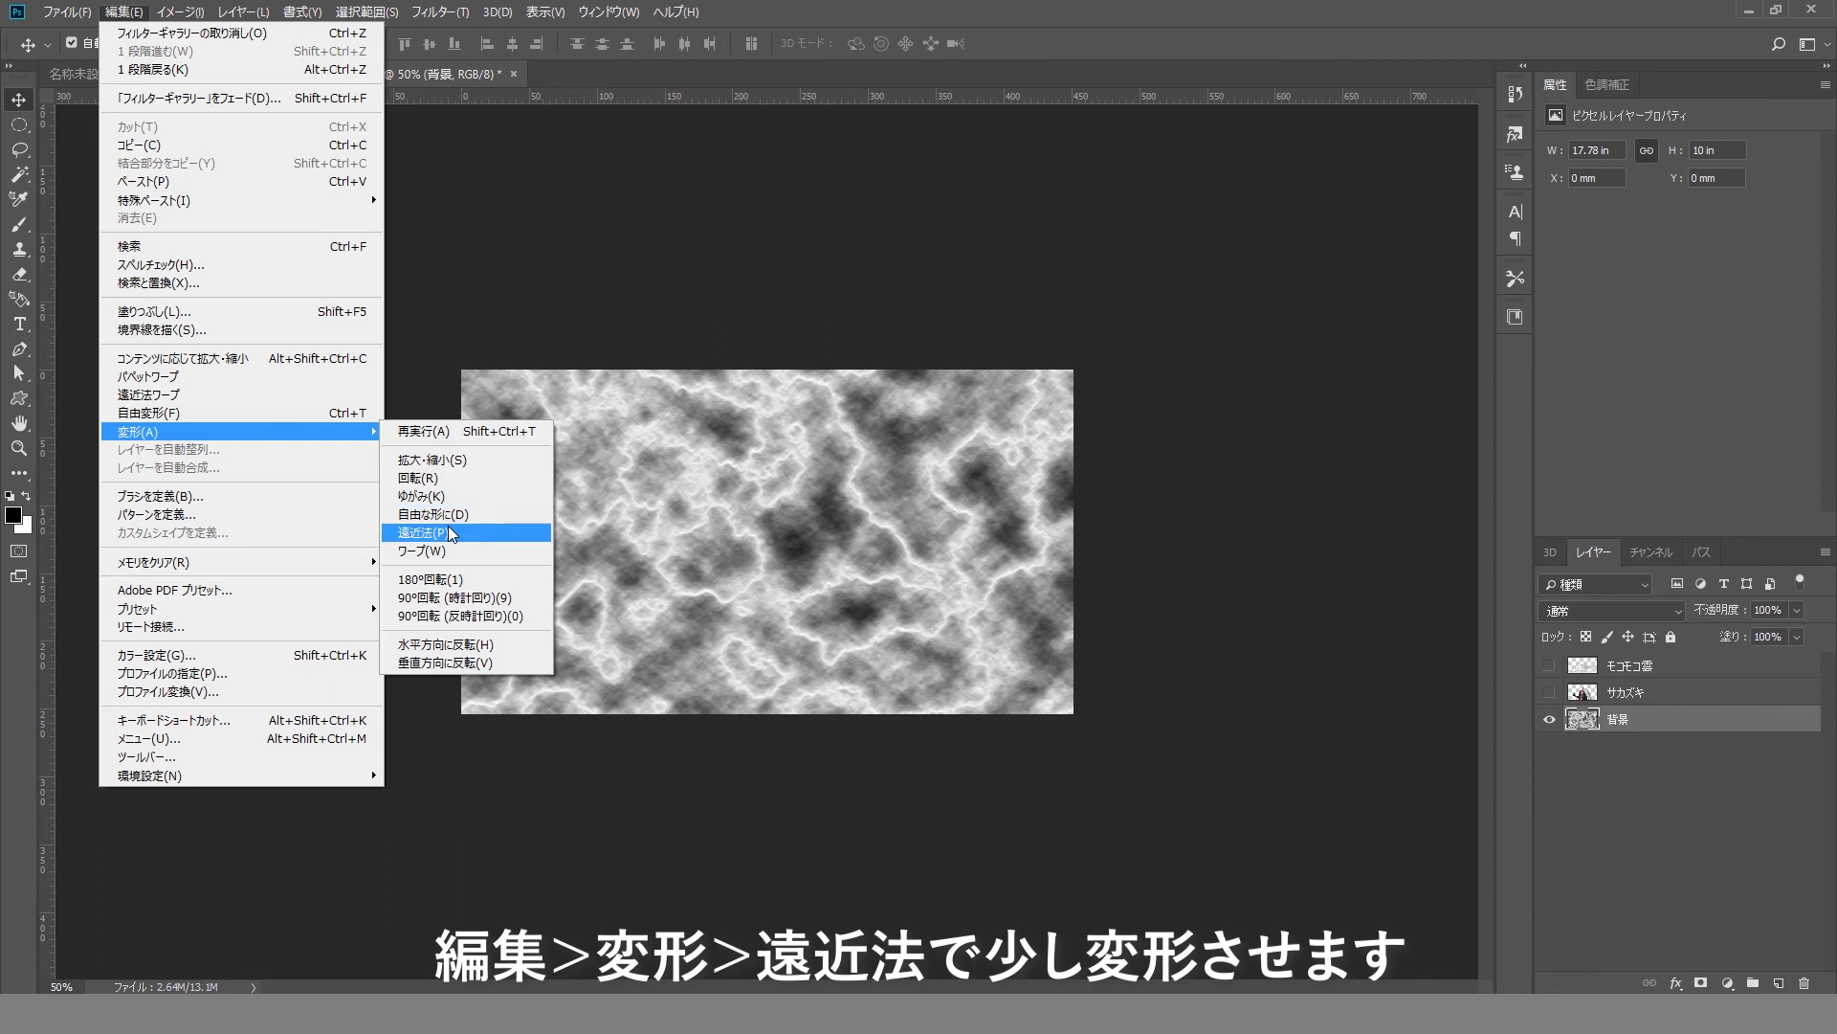
{"action": "left_click", "coordinate": [454, 521]}
{"action": "left_click_drag", "start_coordinate": [453, 710], "coordinate": [198, 725]}
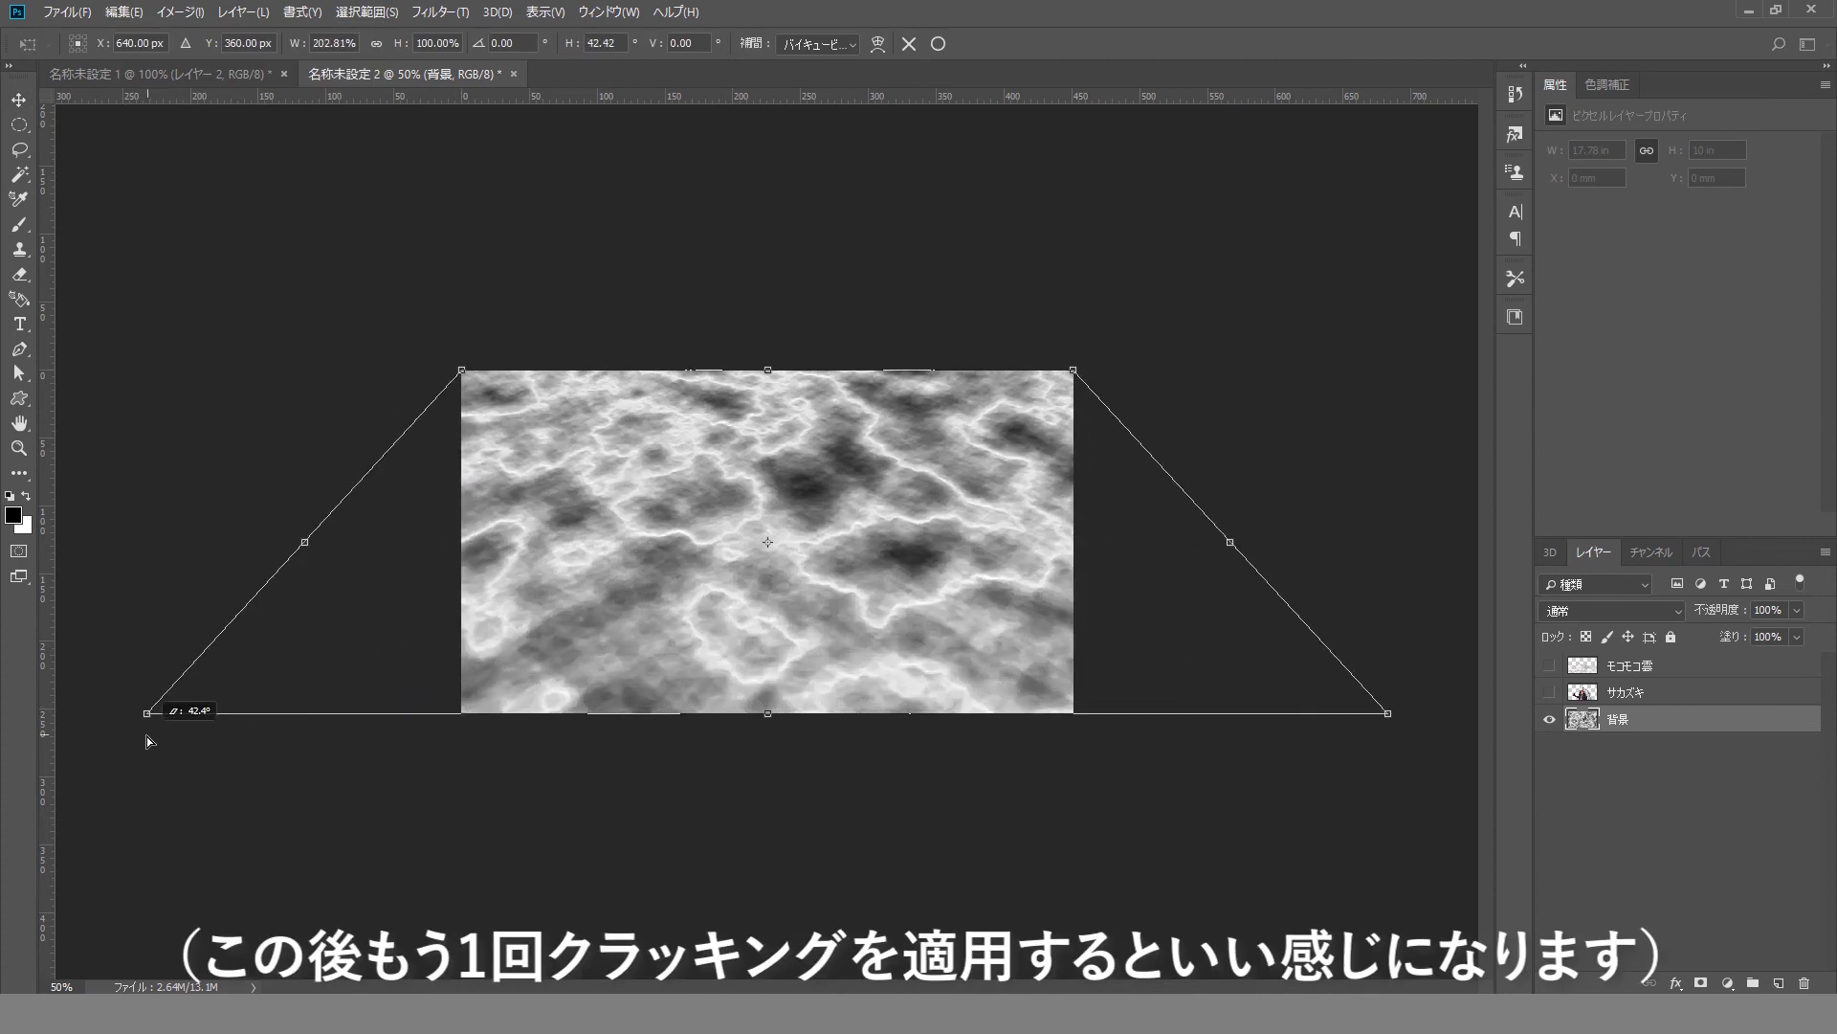
{"action": "key", "text": "Return"}
- Apply Color Balance: Midtones +100/-100/-100, Highlights +100/about +39/-100
{"action": "left_click", "coordinate": [179, 12]}
{"action": "mouse_move", "coordinate": [201, 61]}
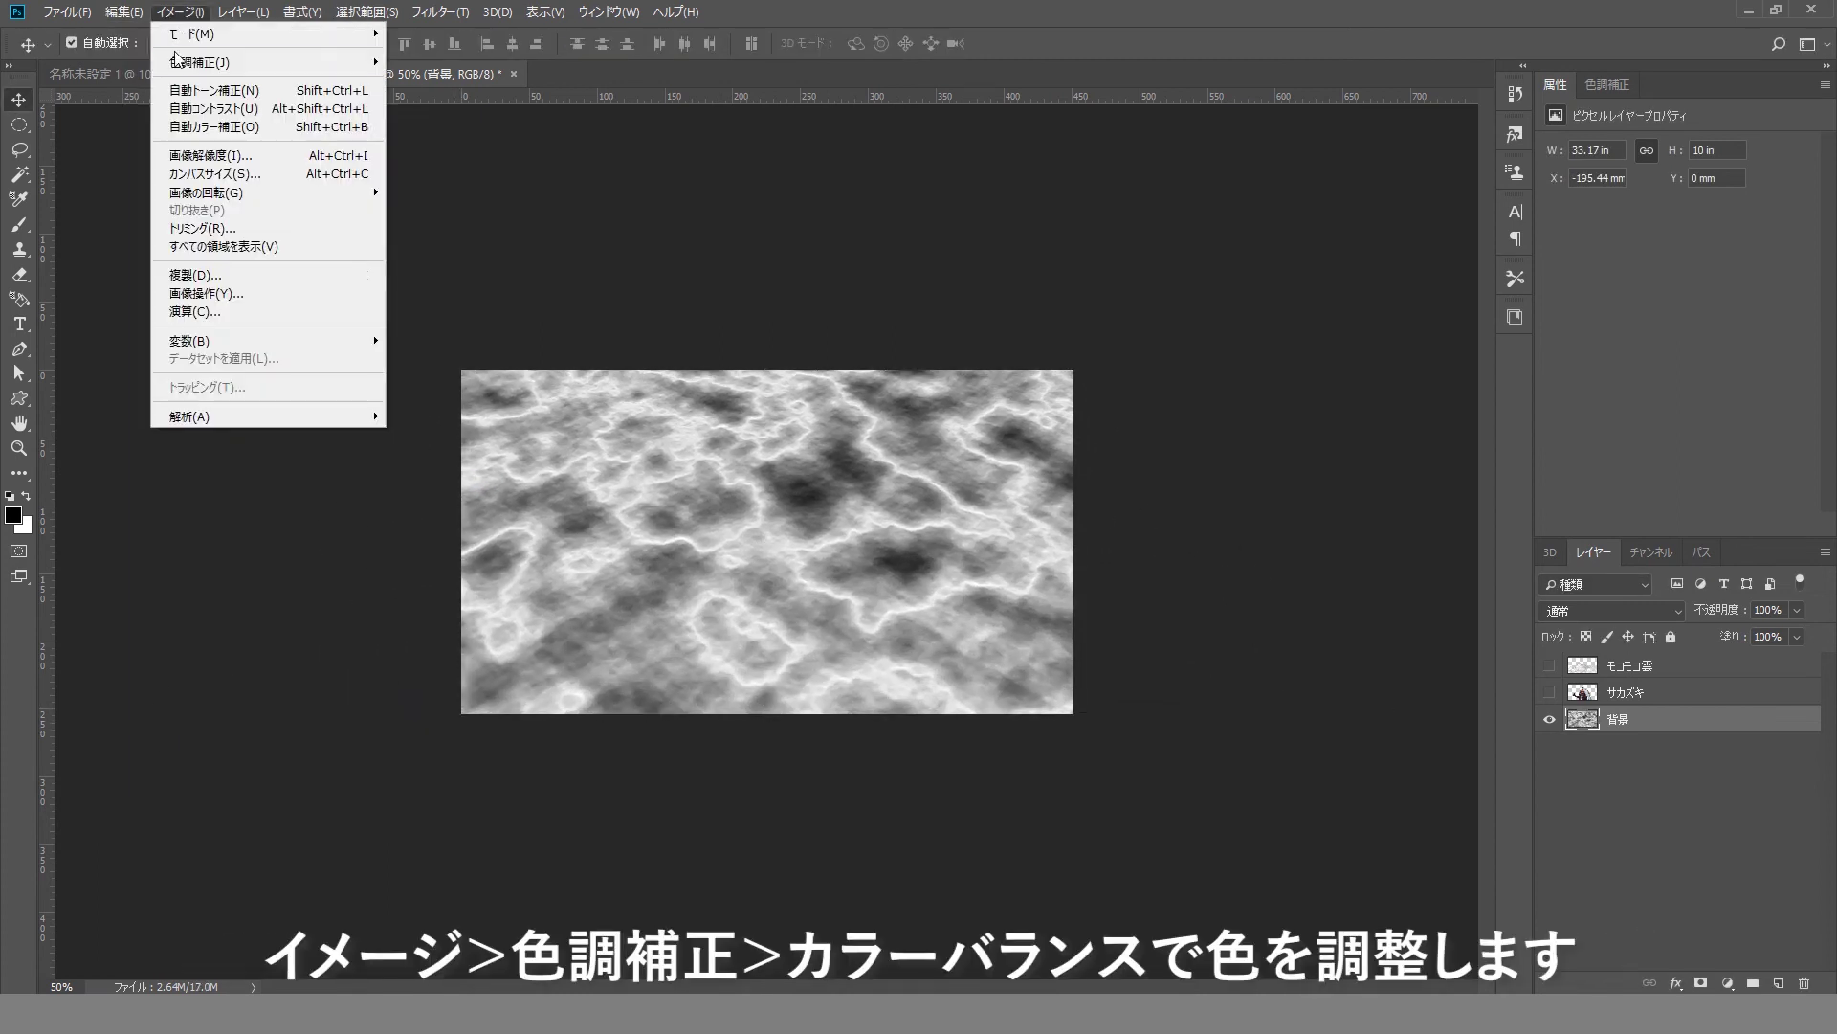
{"action": "left_click", "coordinate": [443, 182]}
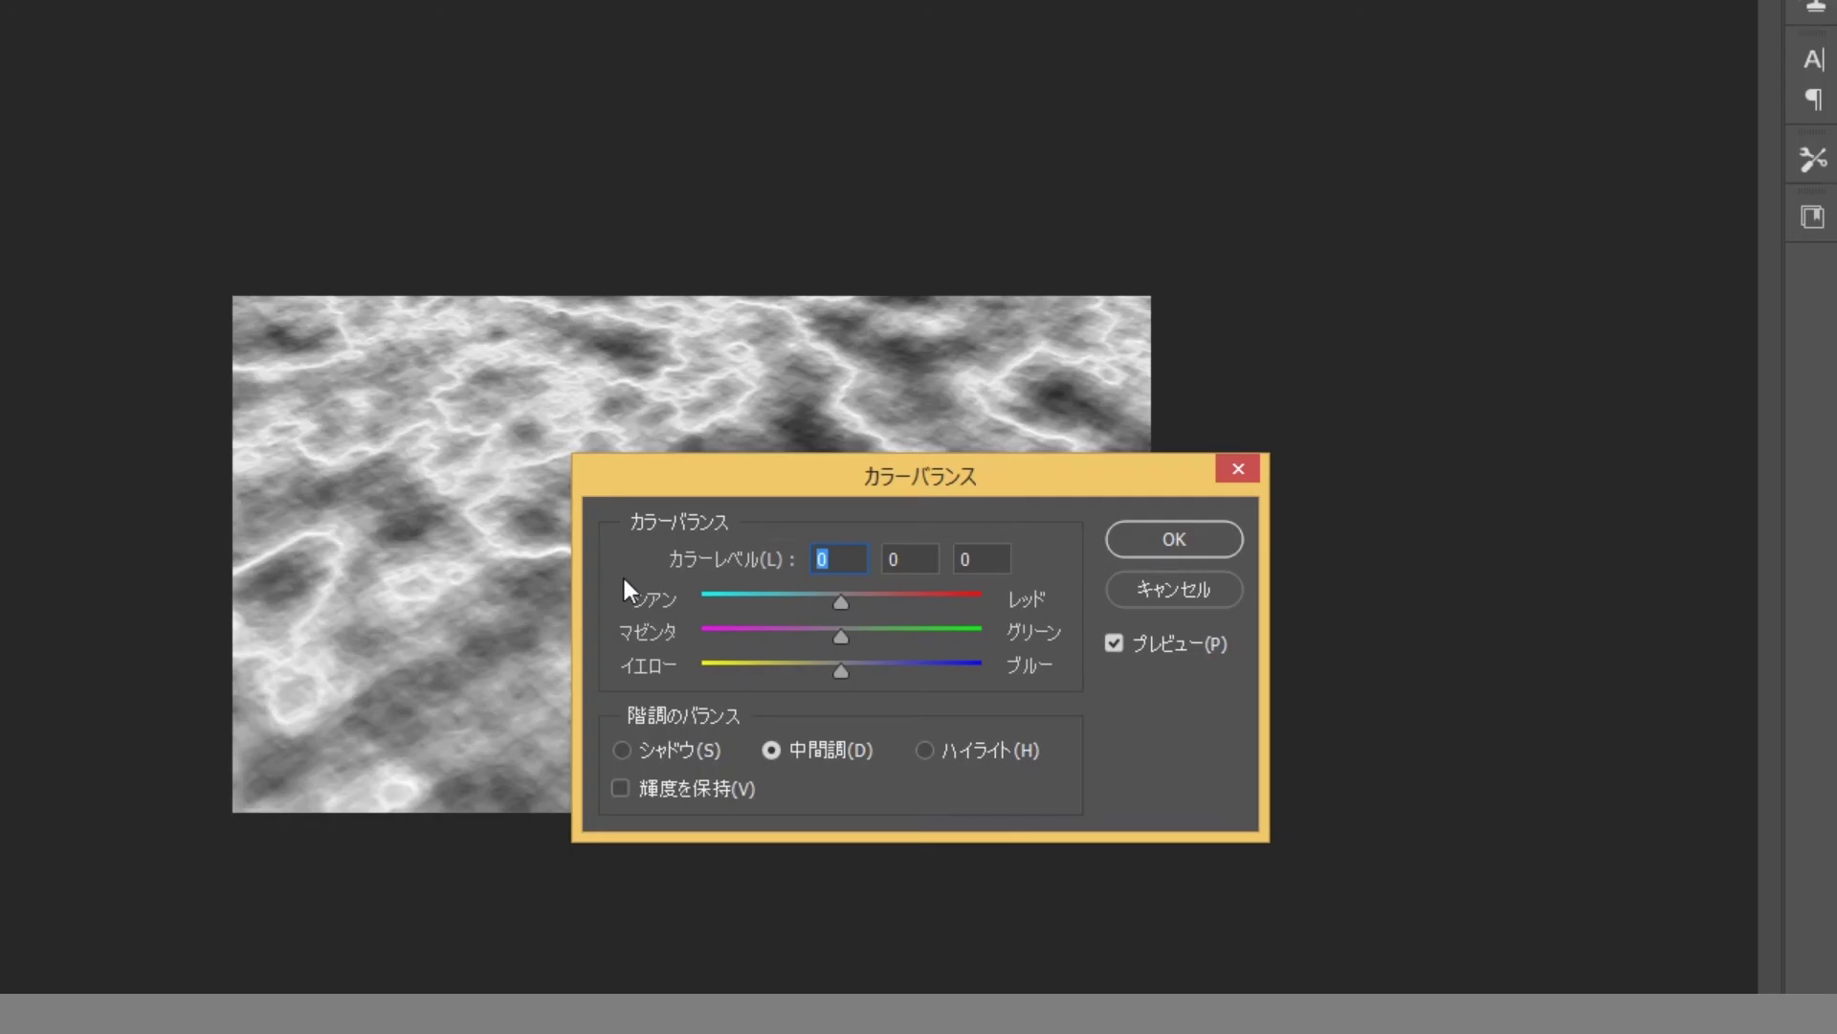
{"action": "mouse_move", "coordinate": [841, 637]}
{"action": "left_mouse_down"}
{"action": "mouse_move", "coordinate": [692, 634]}
{"action": "mouse_move", "coordinate": [724, 669]}
{"action": "left_mouse_up"}
{"action": "mouse_move", "coordinate": [807, 613]}
{"action": "left_mouse_down"}
{"action": "mouse_move", "coordinate": [760, 588]}
{"action": "mouse_move", "coordinate": [981, 601]}
{"action": "mouse_move", "coordinate": [701, 637]}
{"action": "left_mouse_up"}
{"action": "left_click", "coordinate": [771, 749]}
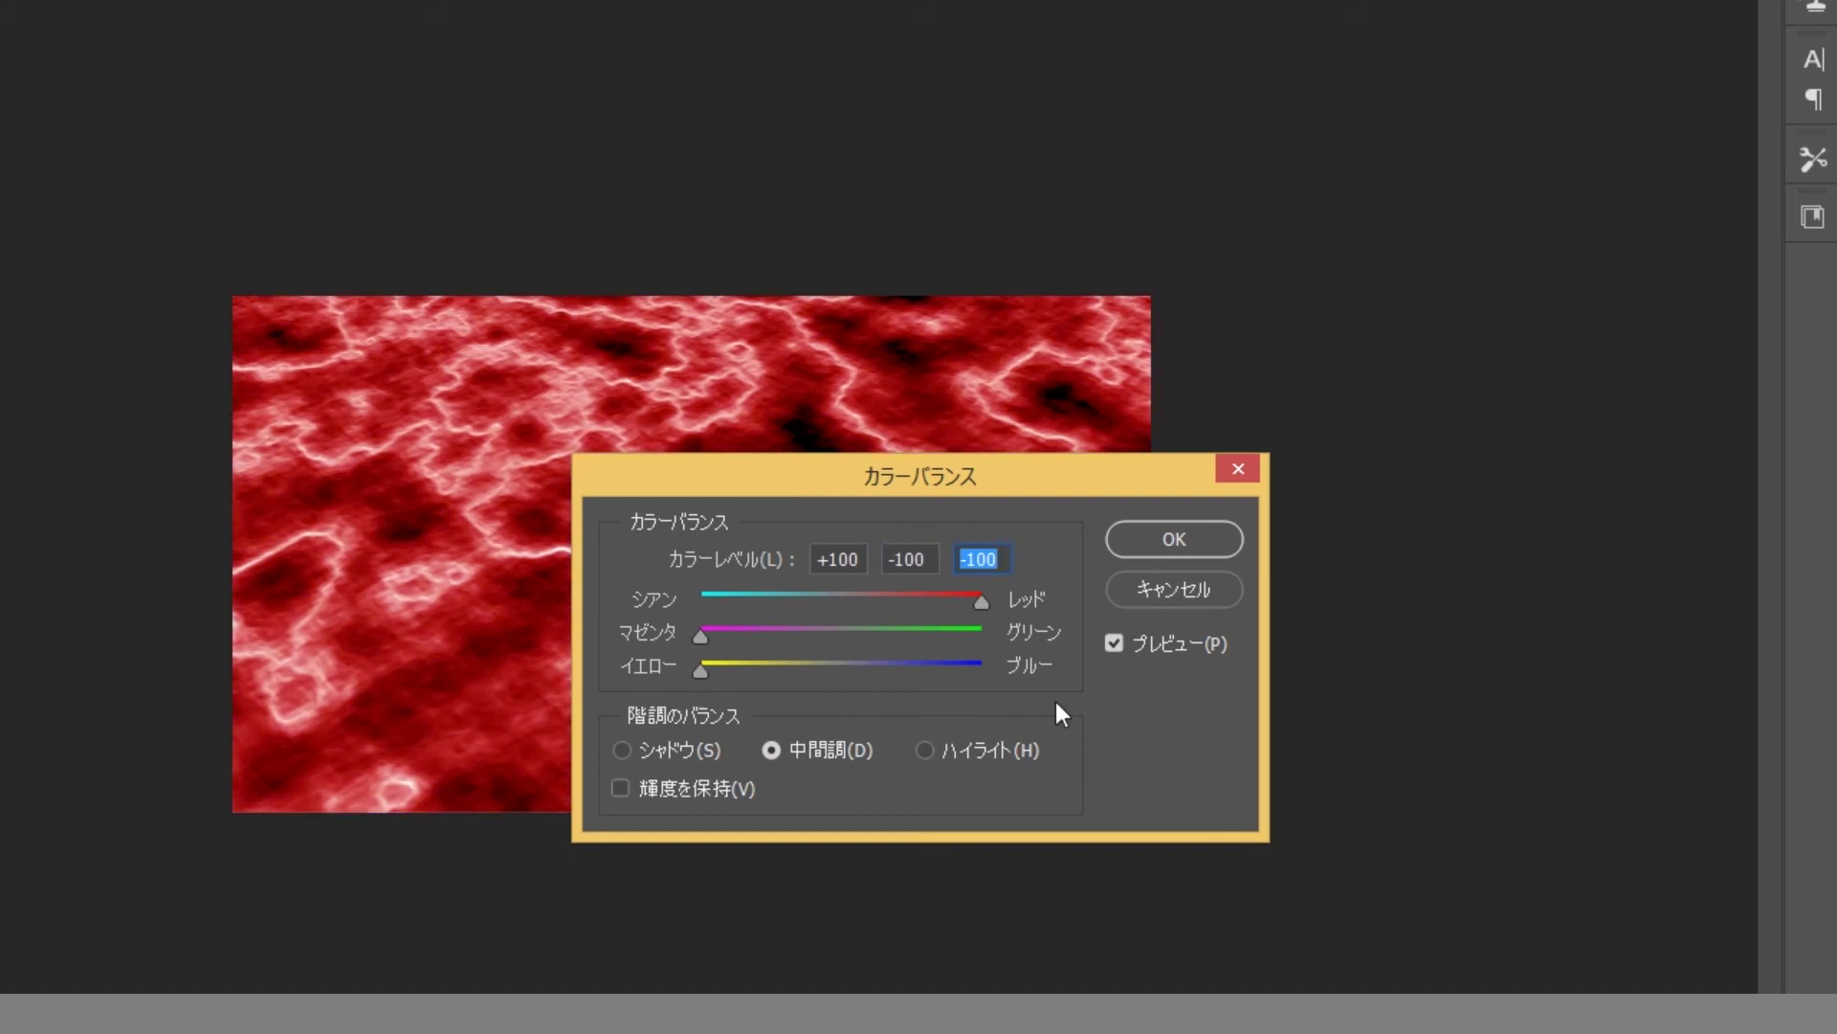
{"action": "left_click", "coordinate": [925, 750]}
{"action": "left_click_drag", "start_coordinate": [841, 601], "coordinate": [981, 601]}
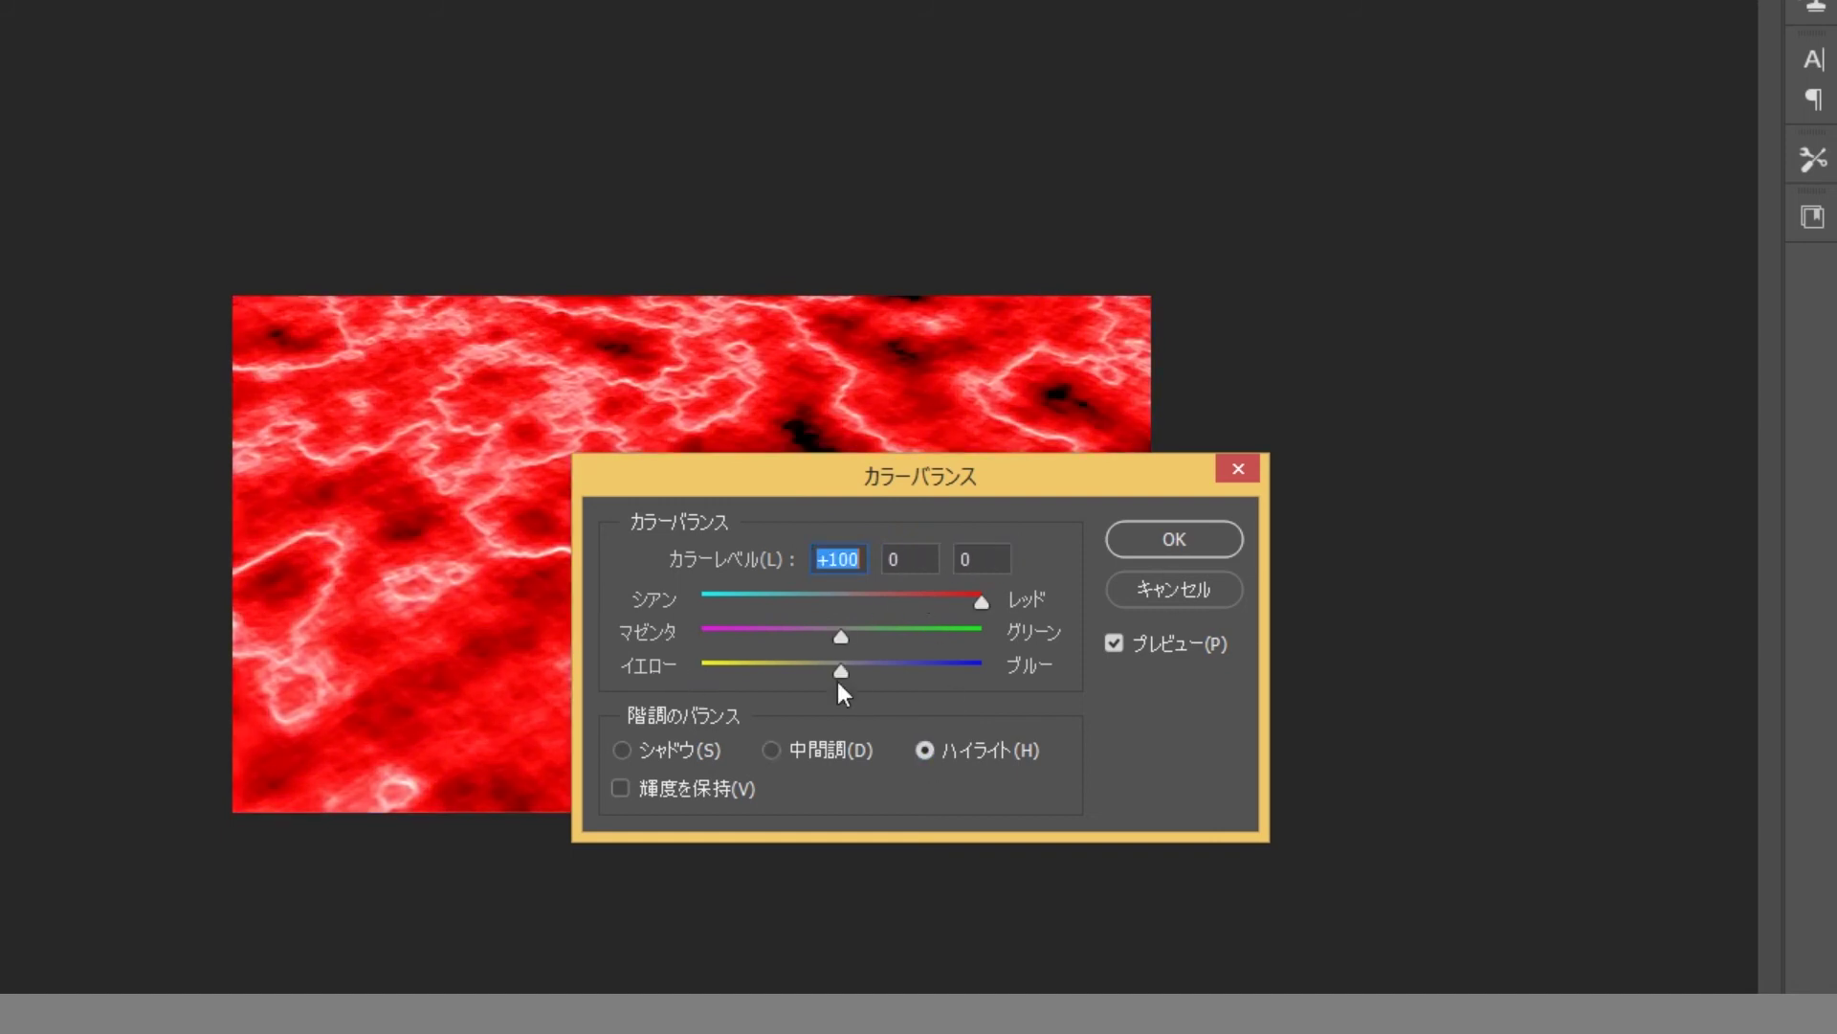
{"action": "left_click_drag", "start_coordinate": [840, 672], "coordinate": [700, 670]}
{"action": "left_click_drag", "start_coordinate": [842, 637], "coordinate": [888, 639]}
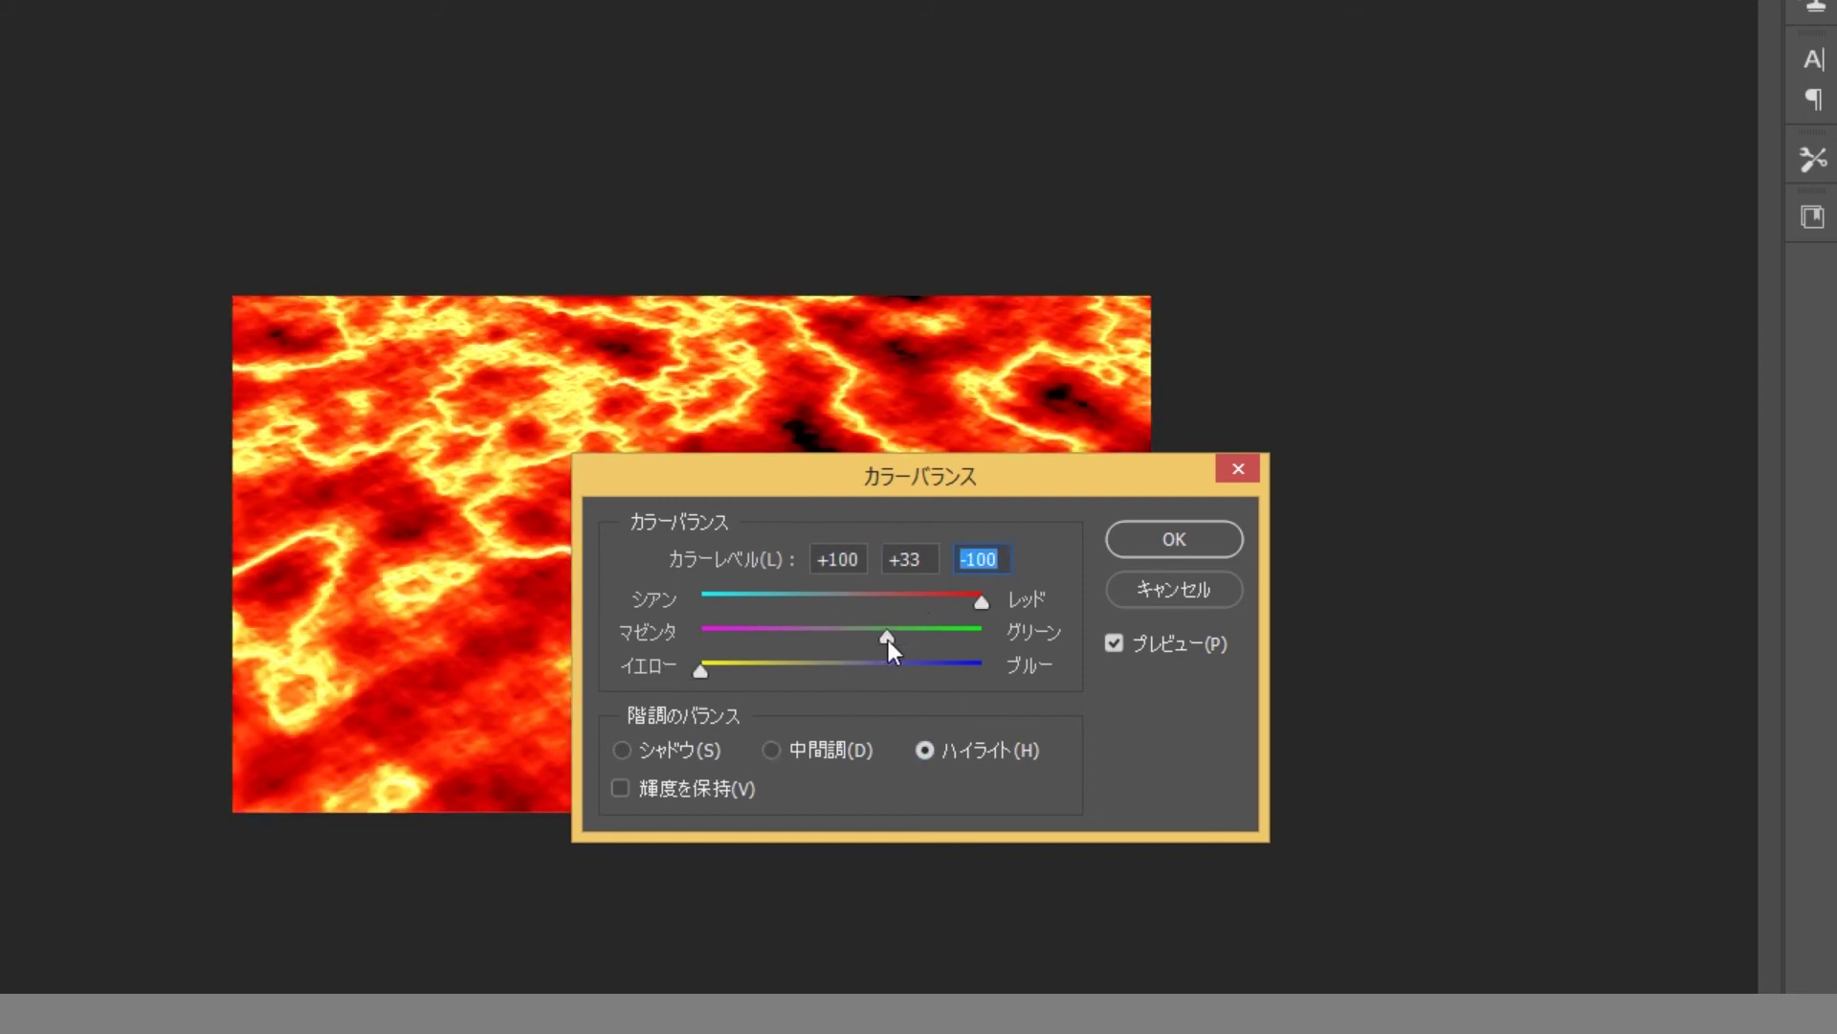
{"action": "left_click_drag", "start_coordinate": [919, 476], "coordinate": [1158, 613]}
{"action": "mouse_move", "coordinate": [1176, 771]}
{"action": "left_mouse_down"}
{"action": "mouse_move", "coordinate": [1135, 776]}
{"action": "mouse_move", "coordinate": [1150, 777]}
{"action": "left_mouse_up"}
{"action": "left_click", "coordinate": [1407, 677]}
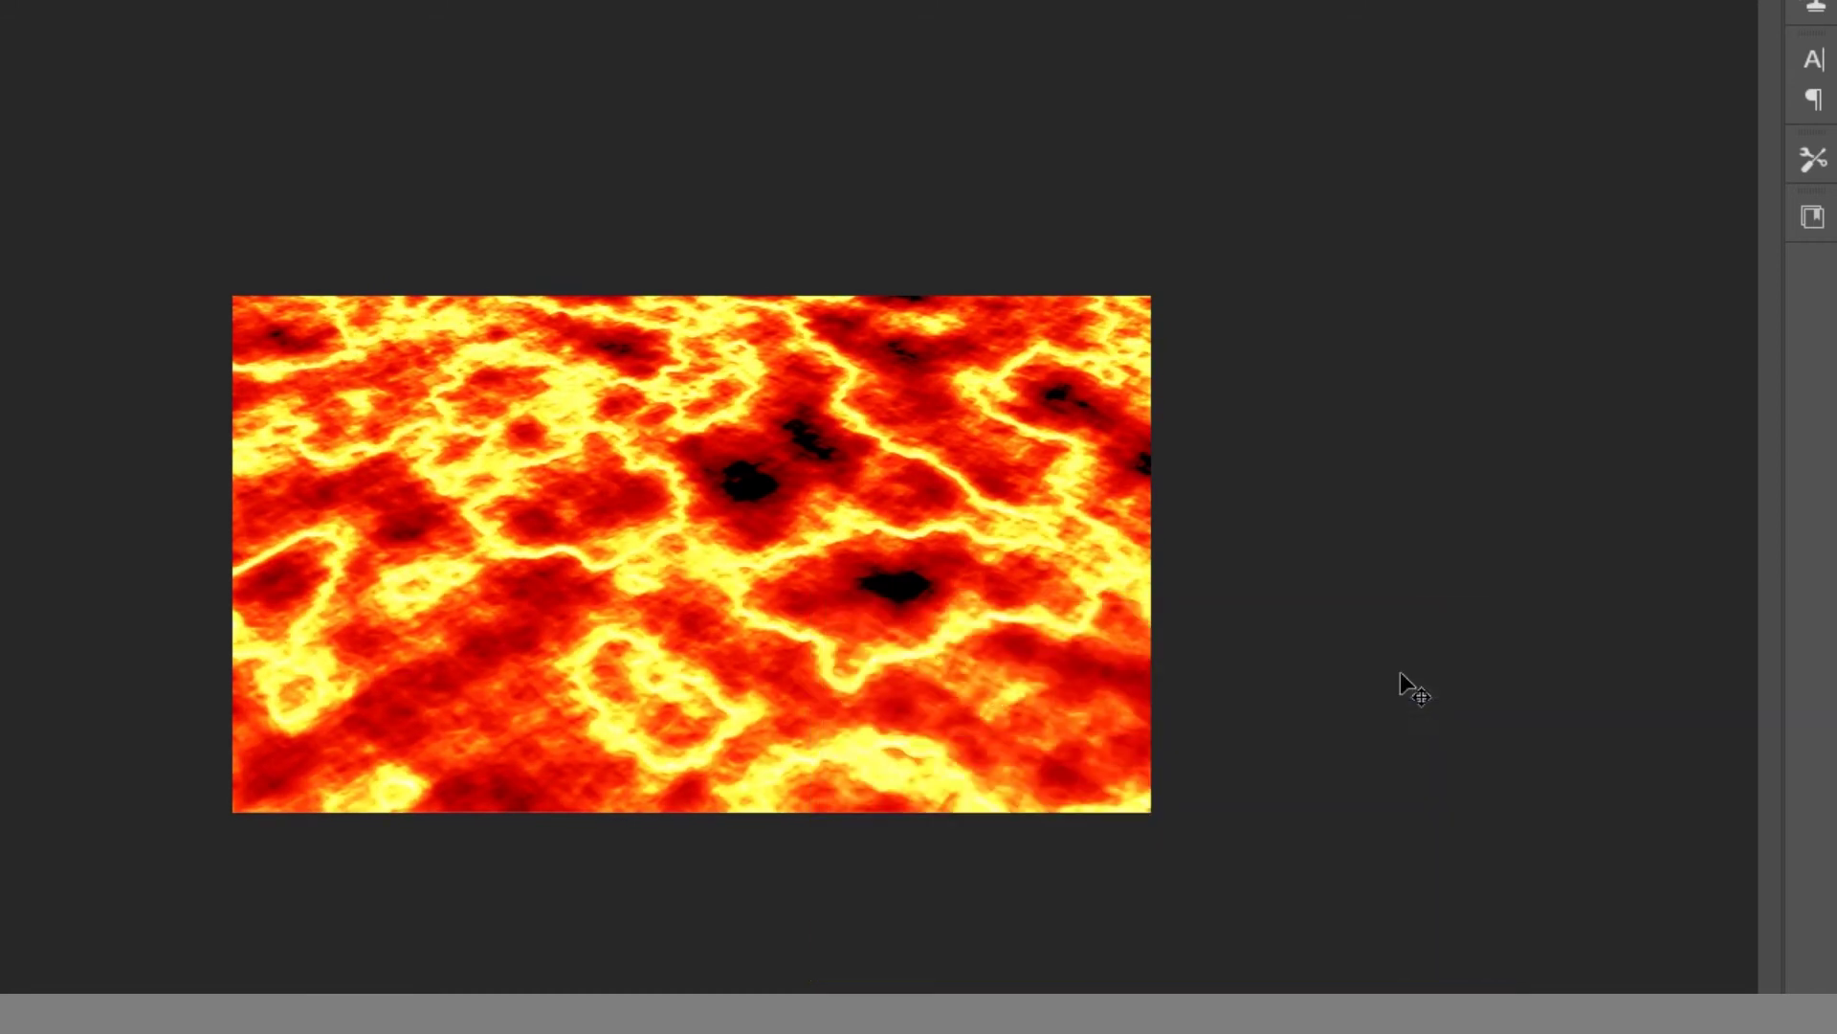
- Show and select モコモコ雲, adding an Invert adjustment clipped to it
{"action": "left_click", "coordinate": [1549, 667]}
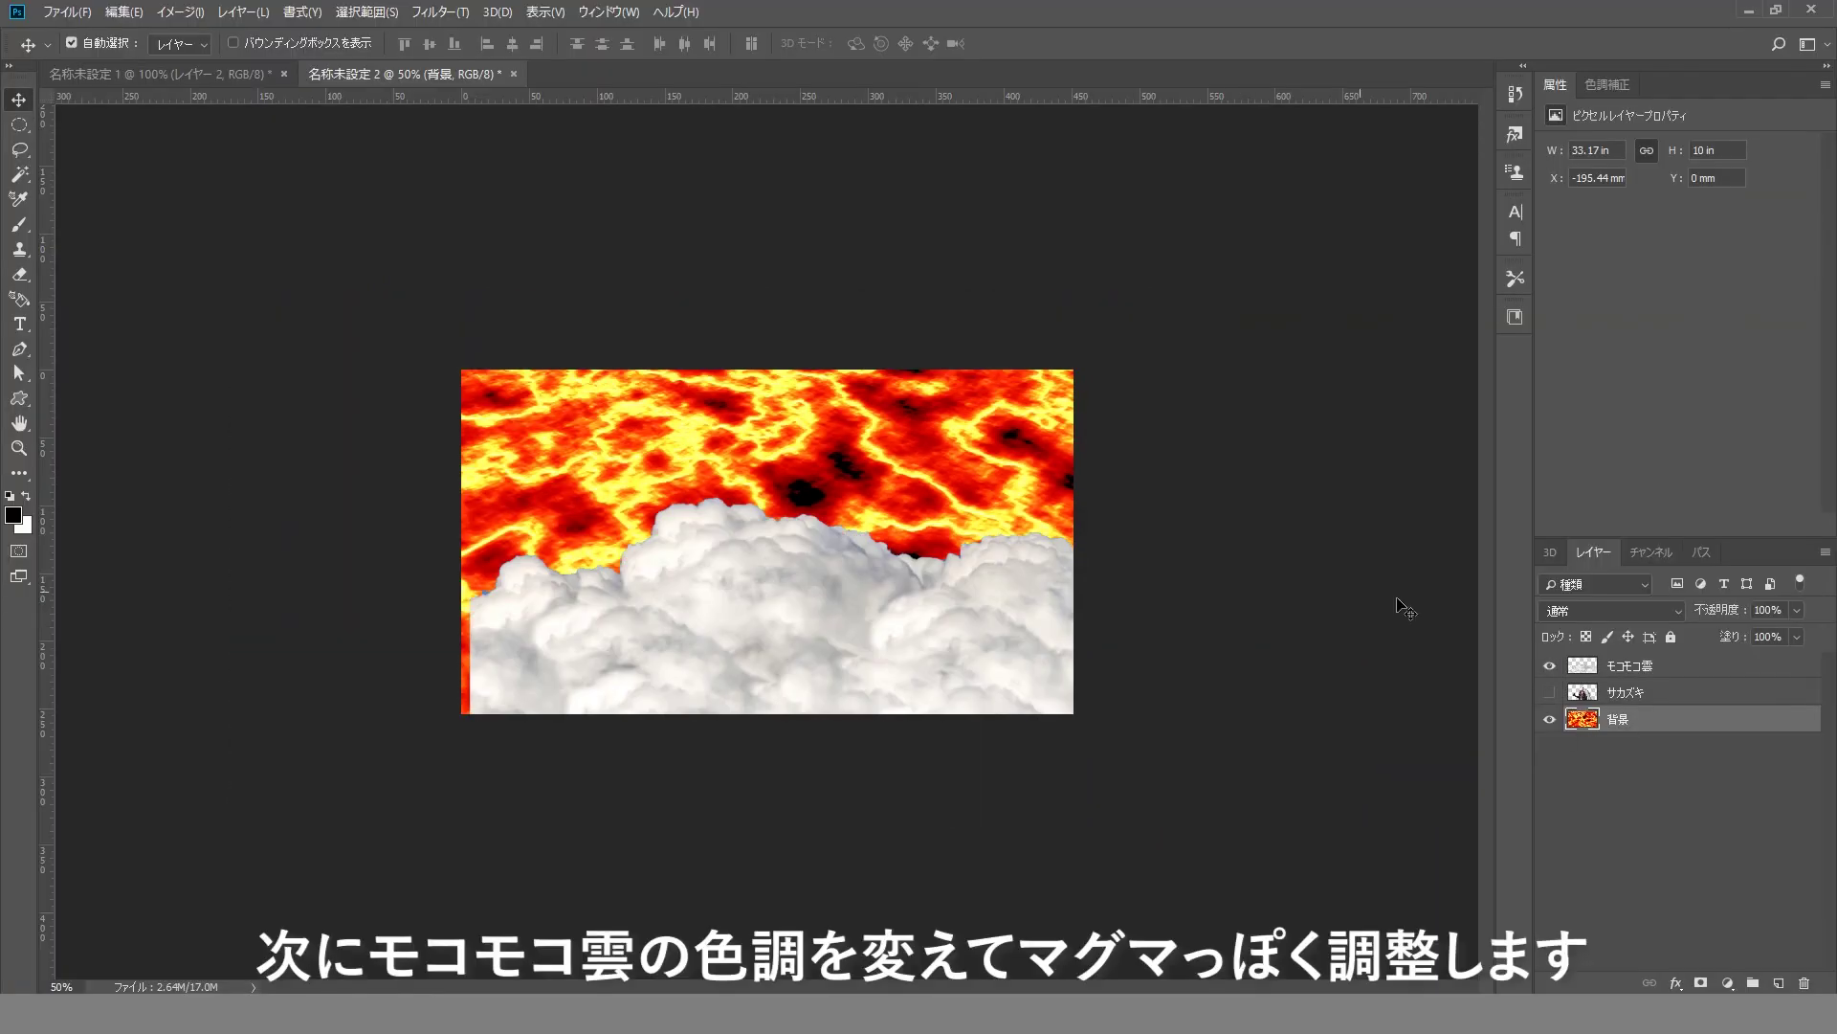
{"action": "left_click_drag", "start_coordinate": [941, 646], "coordinate": [934, 644]}
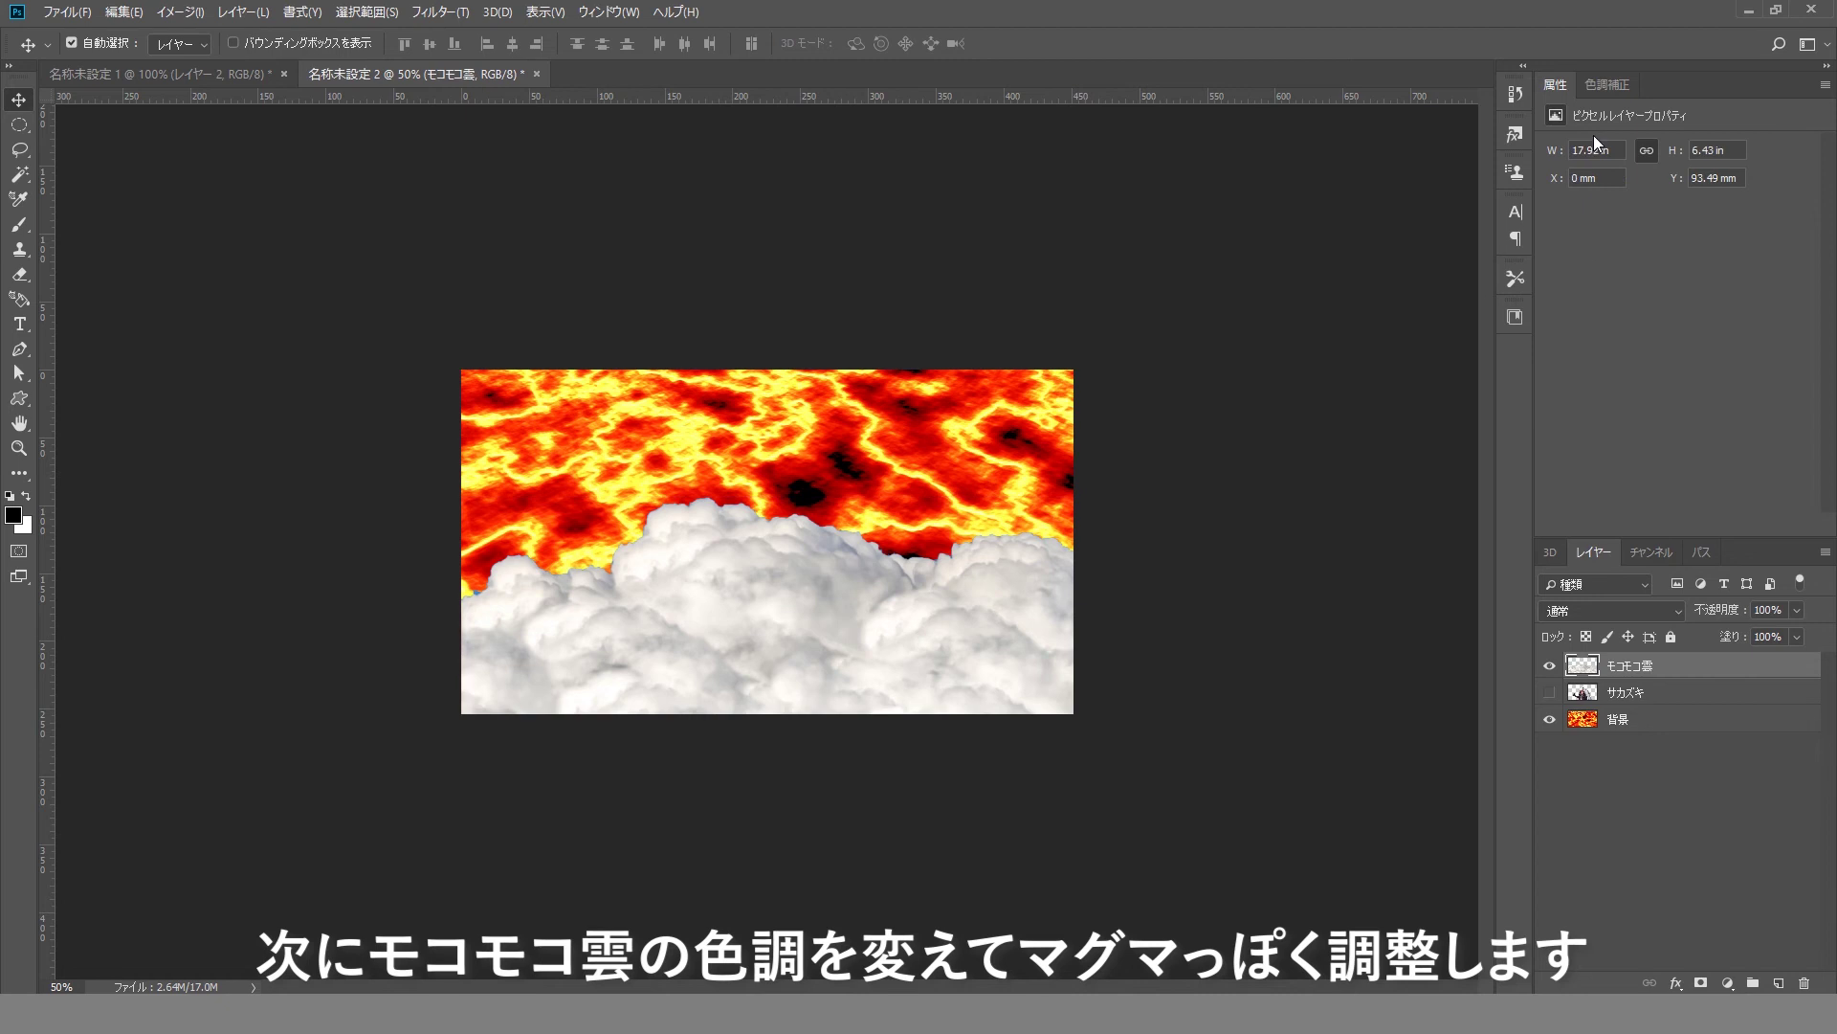
{"action": "left_click", "coordinate": [1608, 84]}
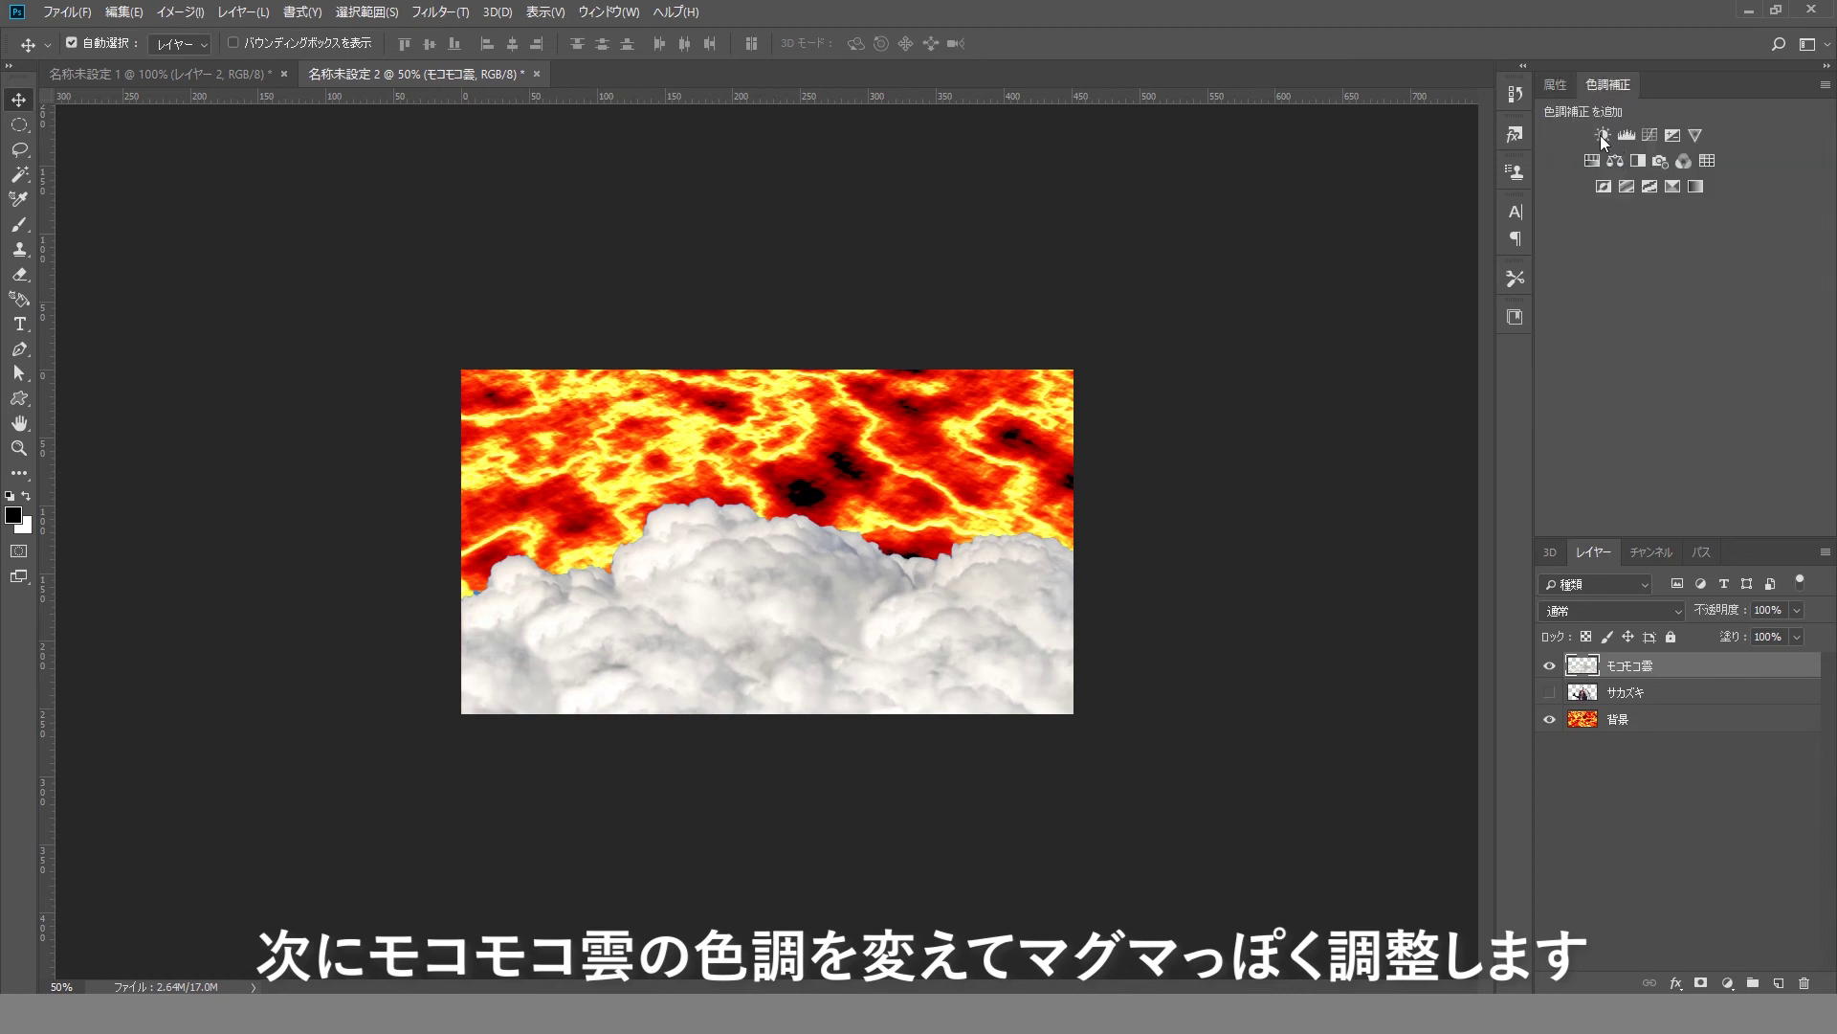
{"action": "left_click", "coordinate": [1604, 186]}
{"action": "left_click", "coordinate": [1628, 692]}
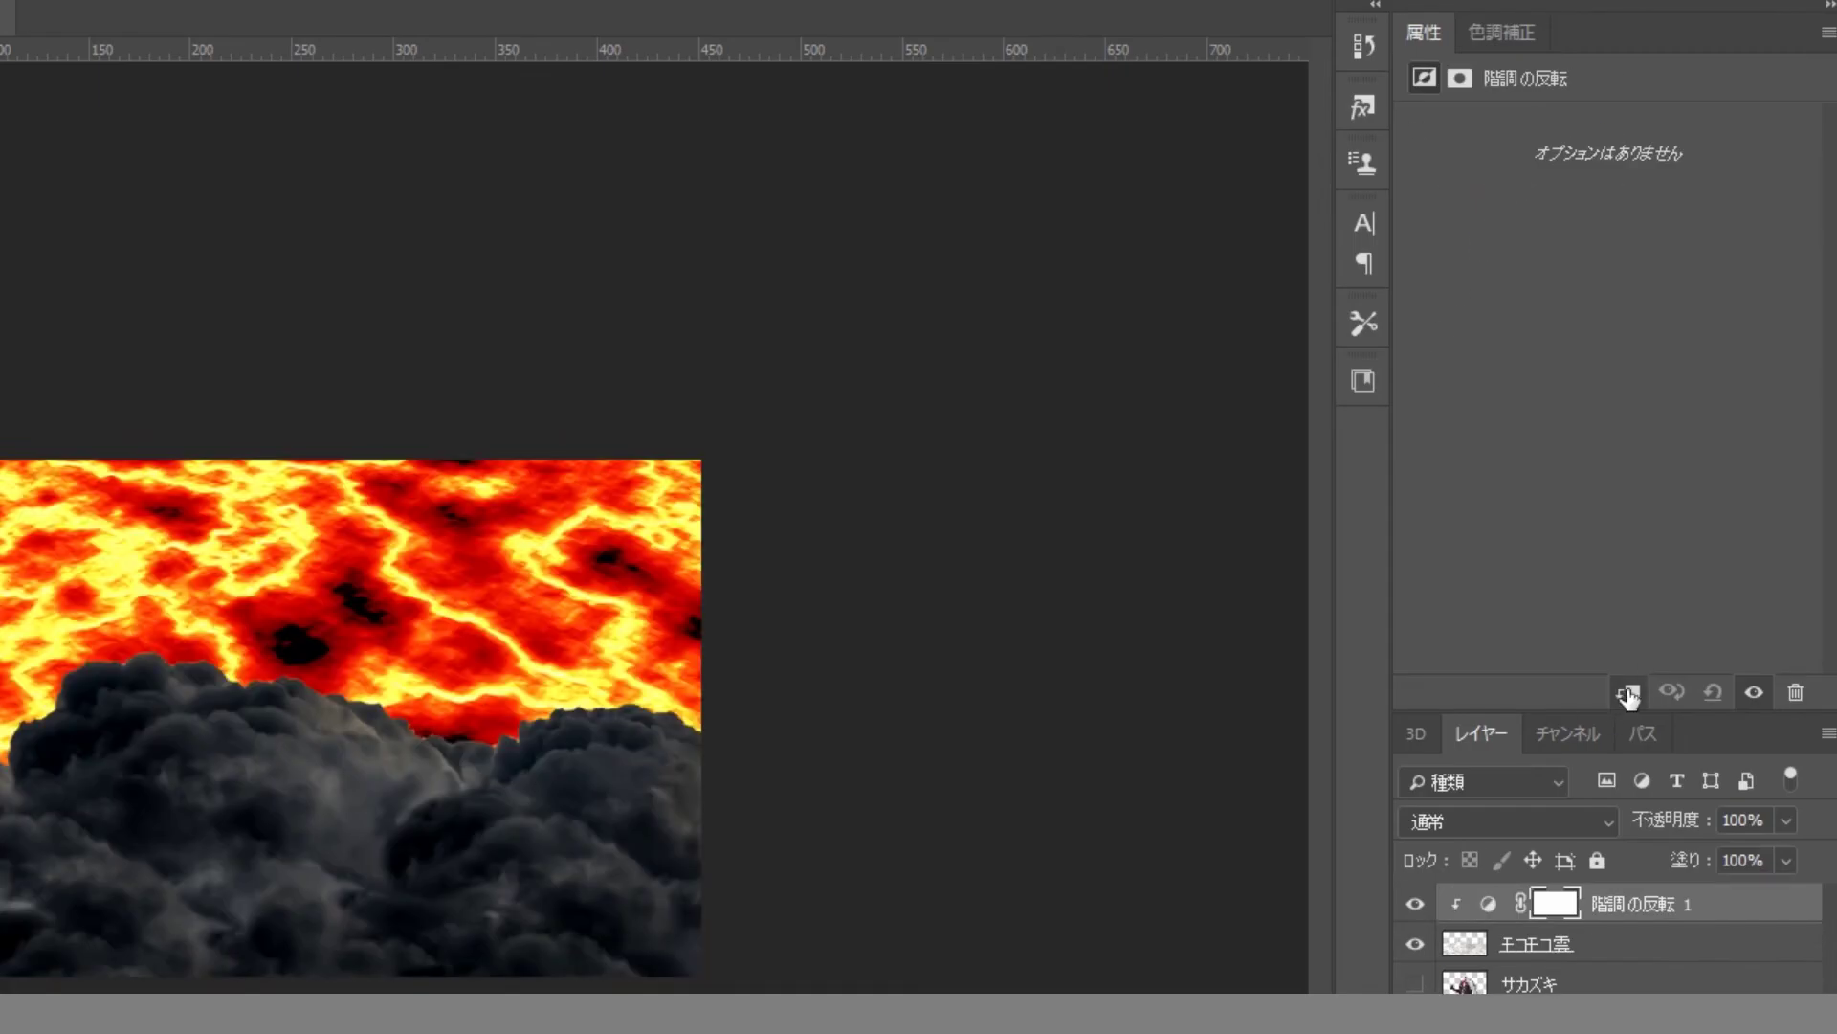
- Add a clipped Color Balance: Shadows Red +100, Magenta -100; Highlights +69, -39, -39
{"action": "left_click", "coordinate": [1505, 31]}
{"action": "left_click_drag", "start_coordinate": [1570, 195], "coordinate": [1721, 195]}
{"action": "left_click_drag", "start_coordinate": [1571, 243], "coordinate": [1414, 245]}
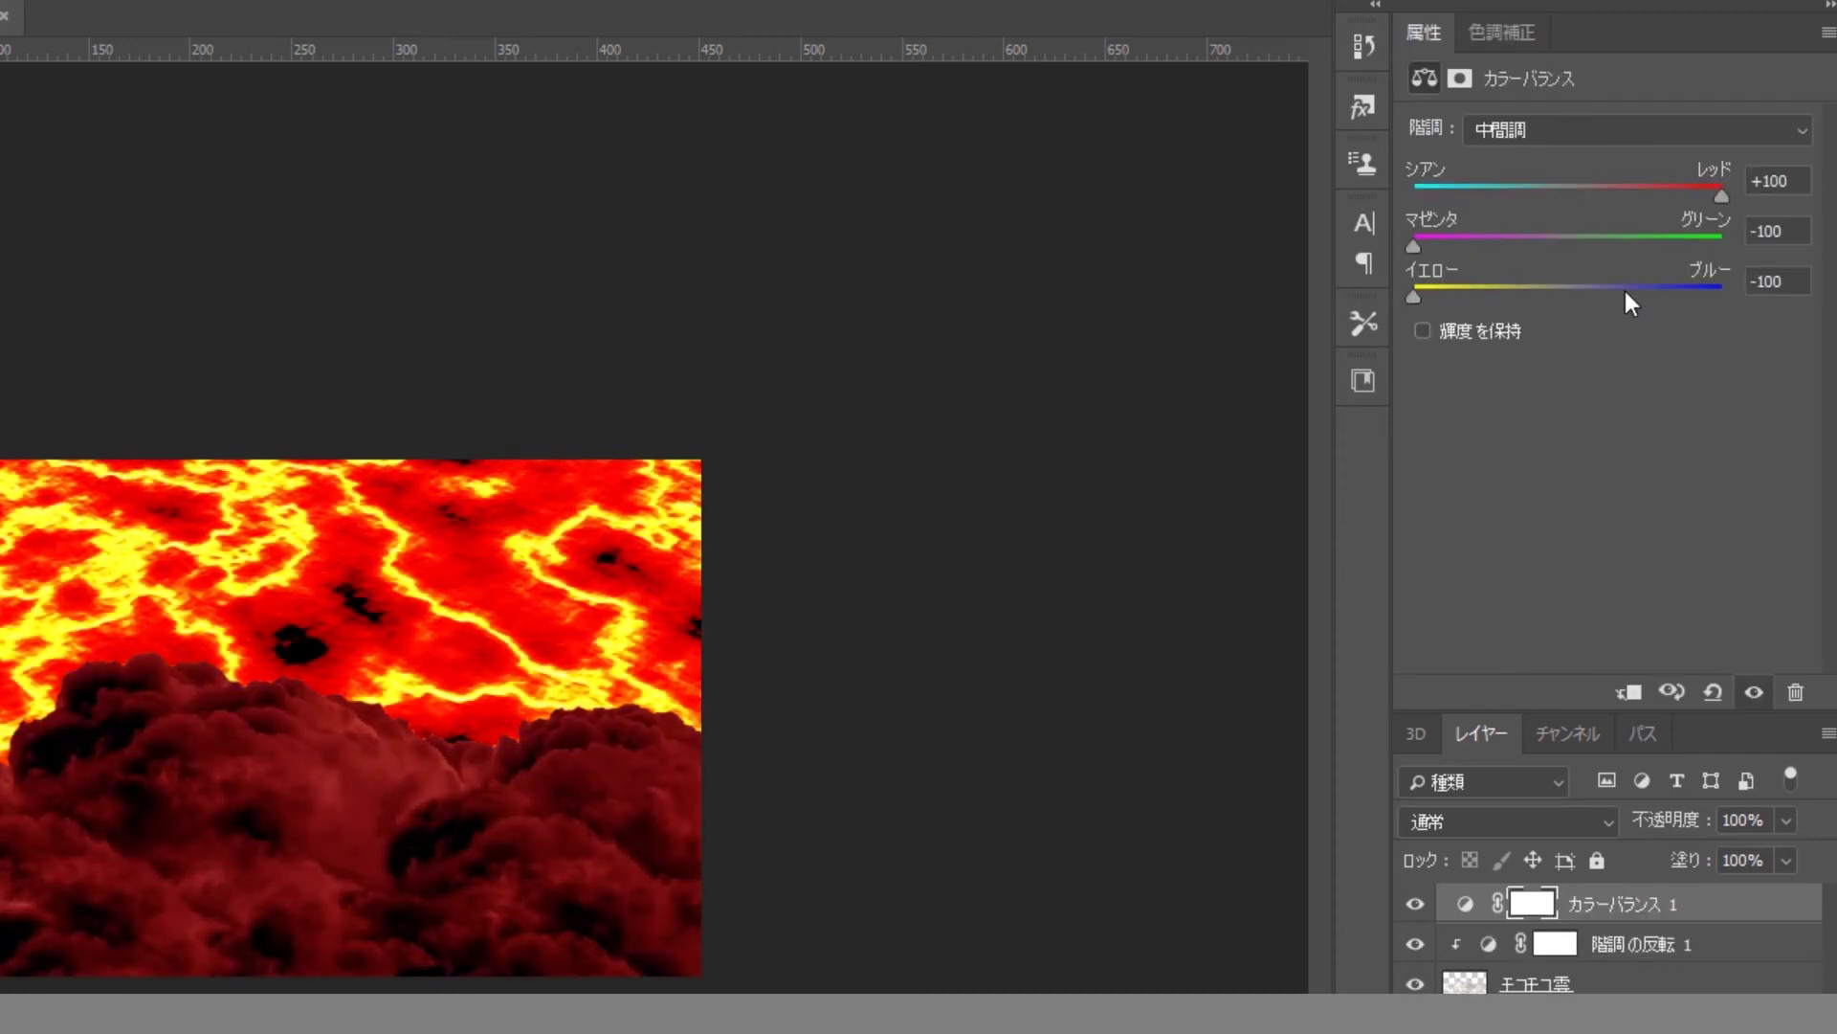
{"action": "left_click", "coordinate": [1656, 131]}
{"action": "left_click_drag", "start_coordinate": [1615, 203], "coordinate": [1722, 195]}
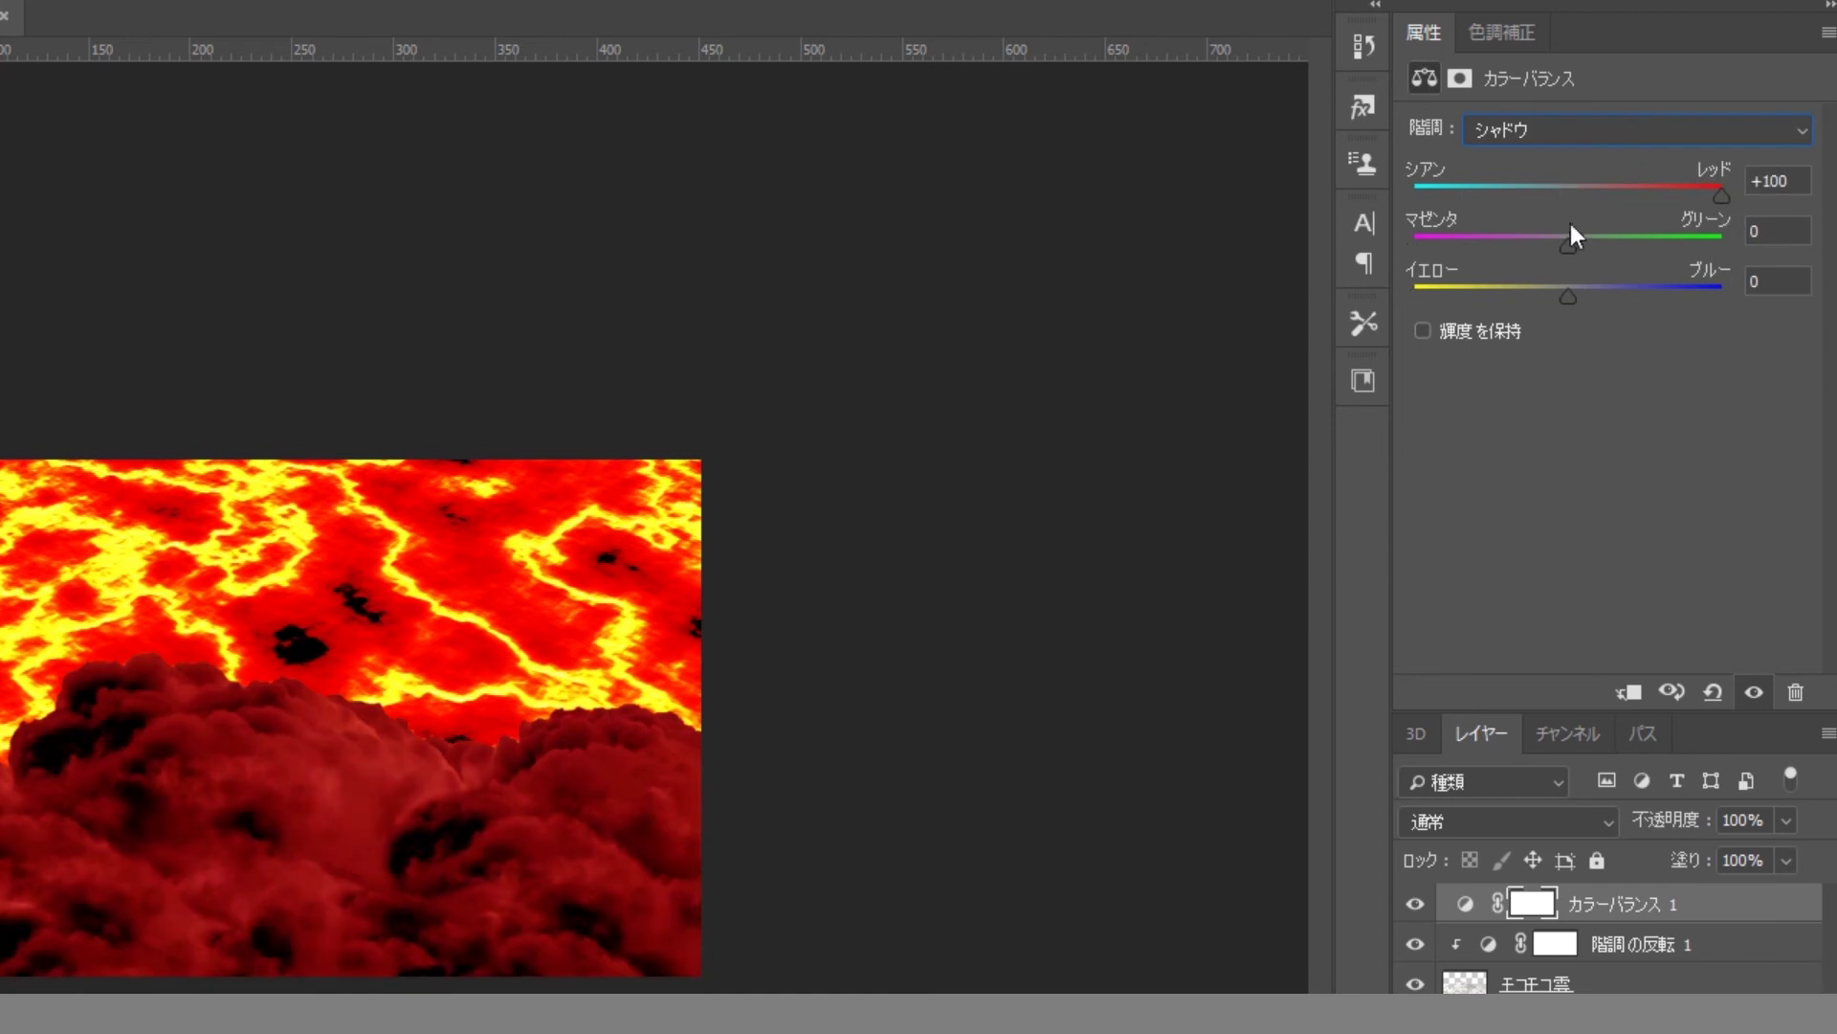
{"action": "mouse_move", "coordinate": [1570, 222]}
{"action": "left_mouse_down"}
{"action": "mouse_move", "coordinate": [1478, 233]}
{"action": "mouse_move", "coordinate": [1719, 231]}
{"action": "mouse_move", "coordinate": [1551, 220]}
{"action": "mouse_move", "coordinate": [1413, 239]}
{"action": "left_mouse_up"}
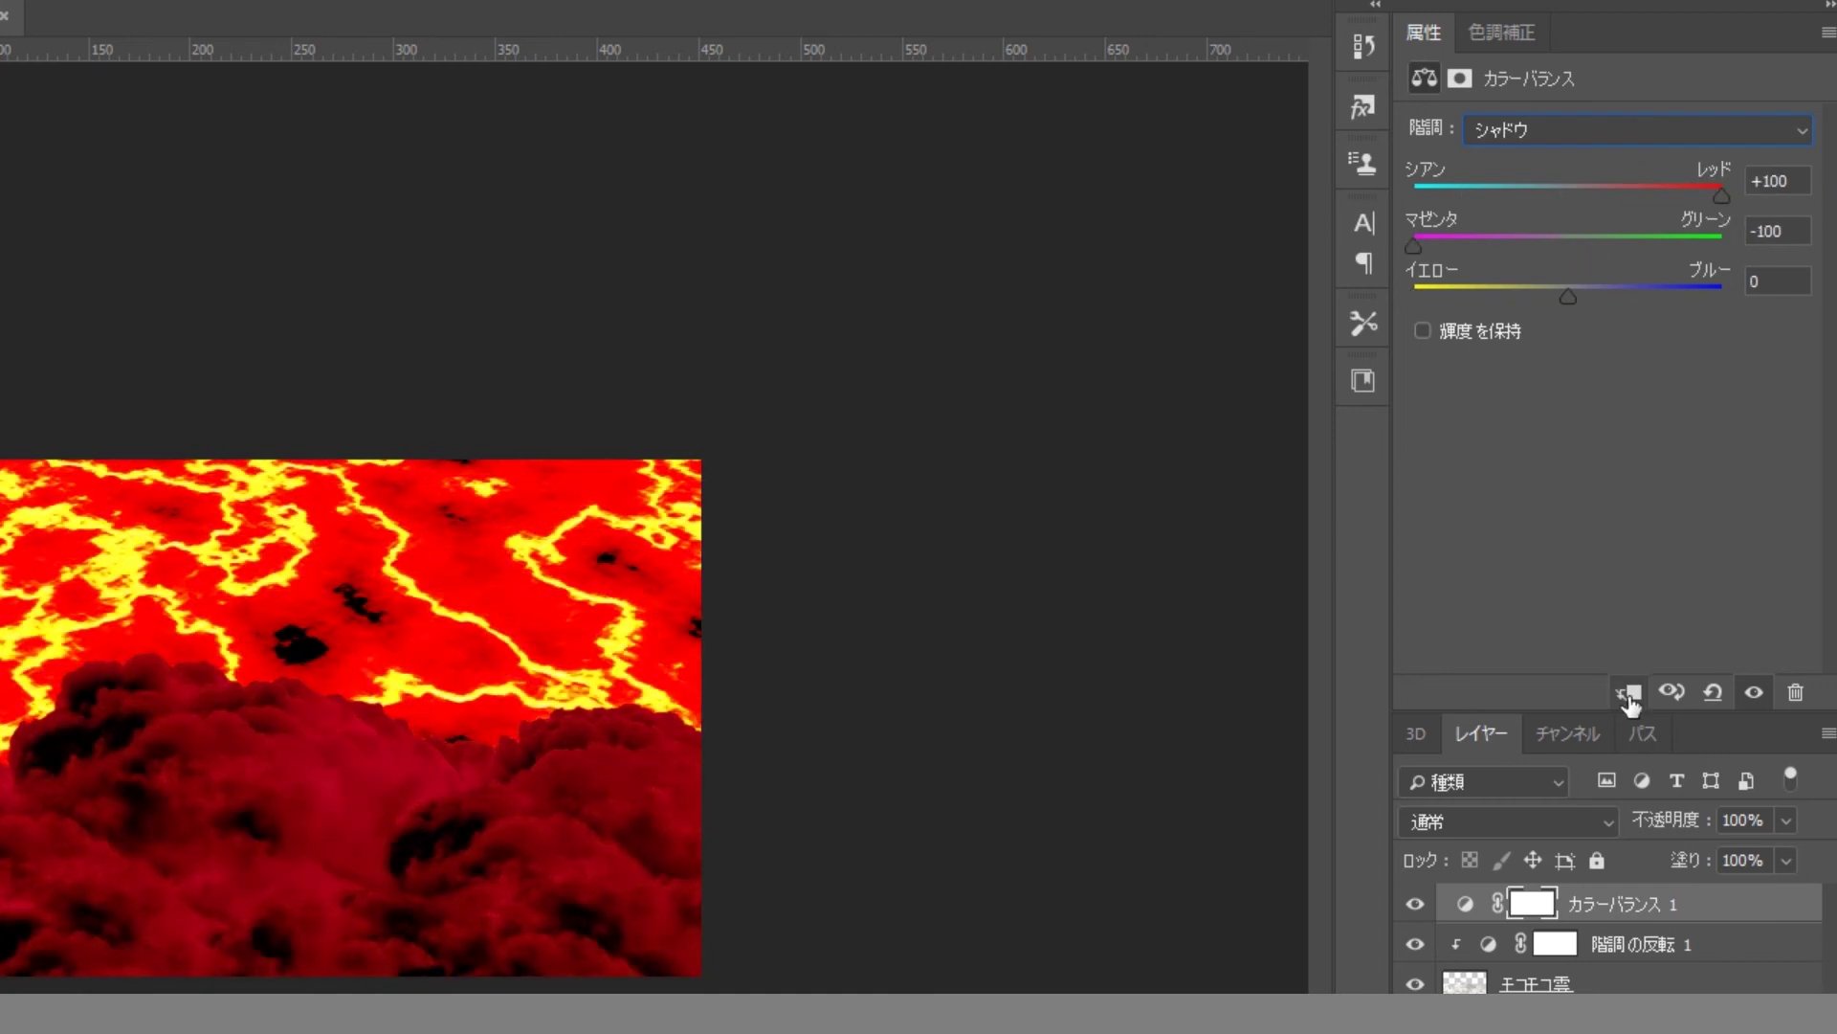
{"action": "left_click", "coordinate": [1628, 691]}
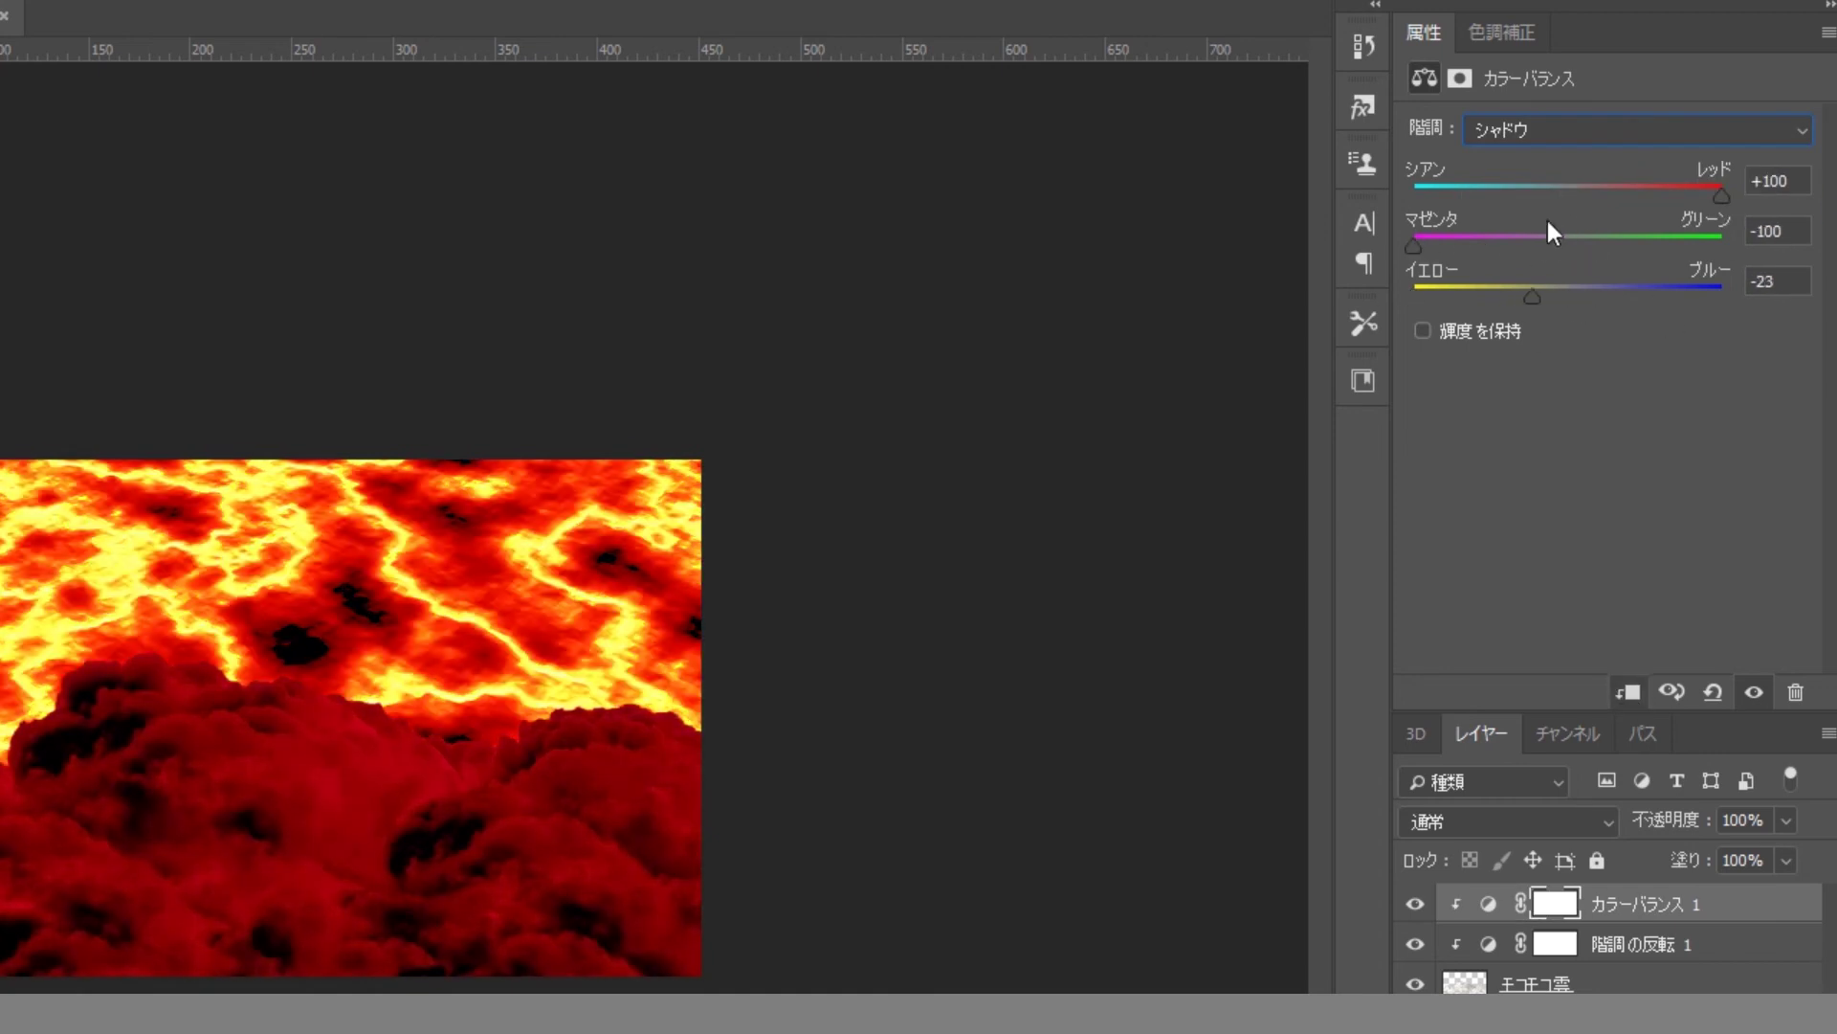
{"action": "left_click", "coordinate": [1697, 131]}
{"action": "left_click", "coordinate": [1562, 197]}
{"action": "mouse_move", "coordinate": [1568, 196]}
{"action": "left_mouse_down"}
{"action": "mouse_move", "coordinate": [1748, 192]}
{"action": "mouse_move", "coordinate": [1674, 197]}
{"action": "left_mouse_up"}
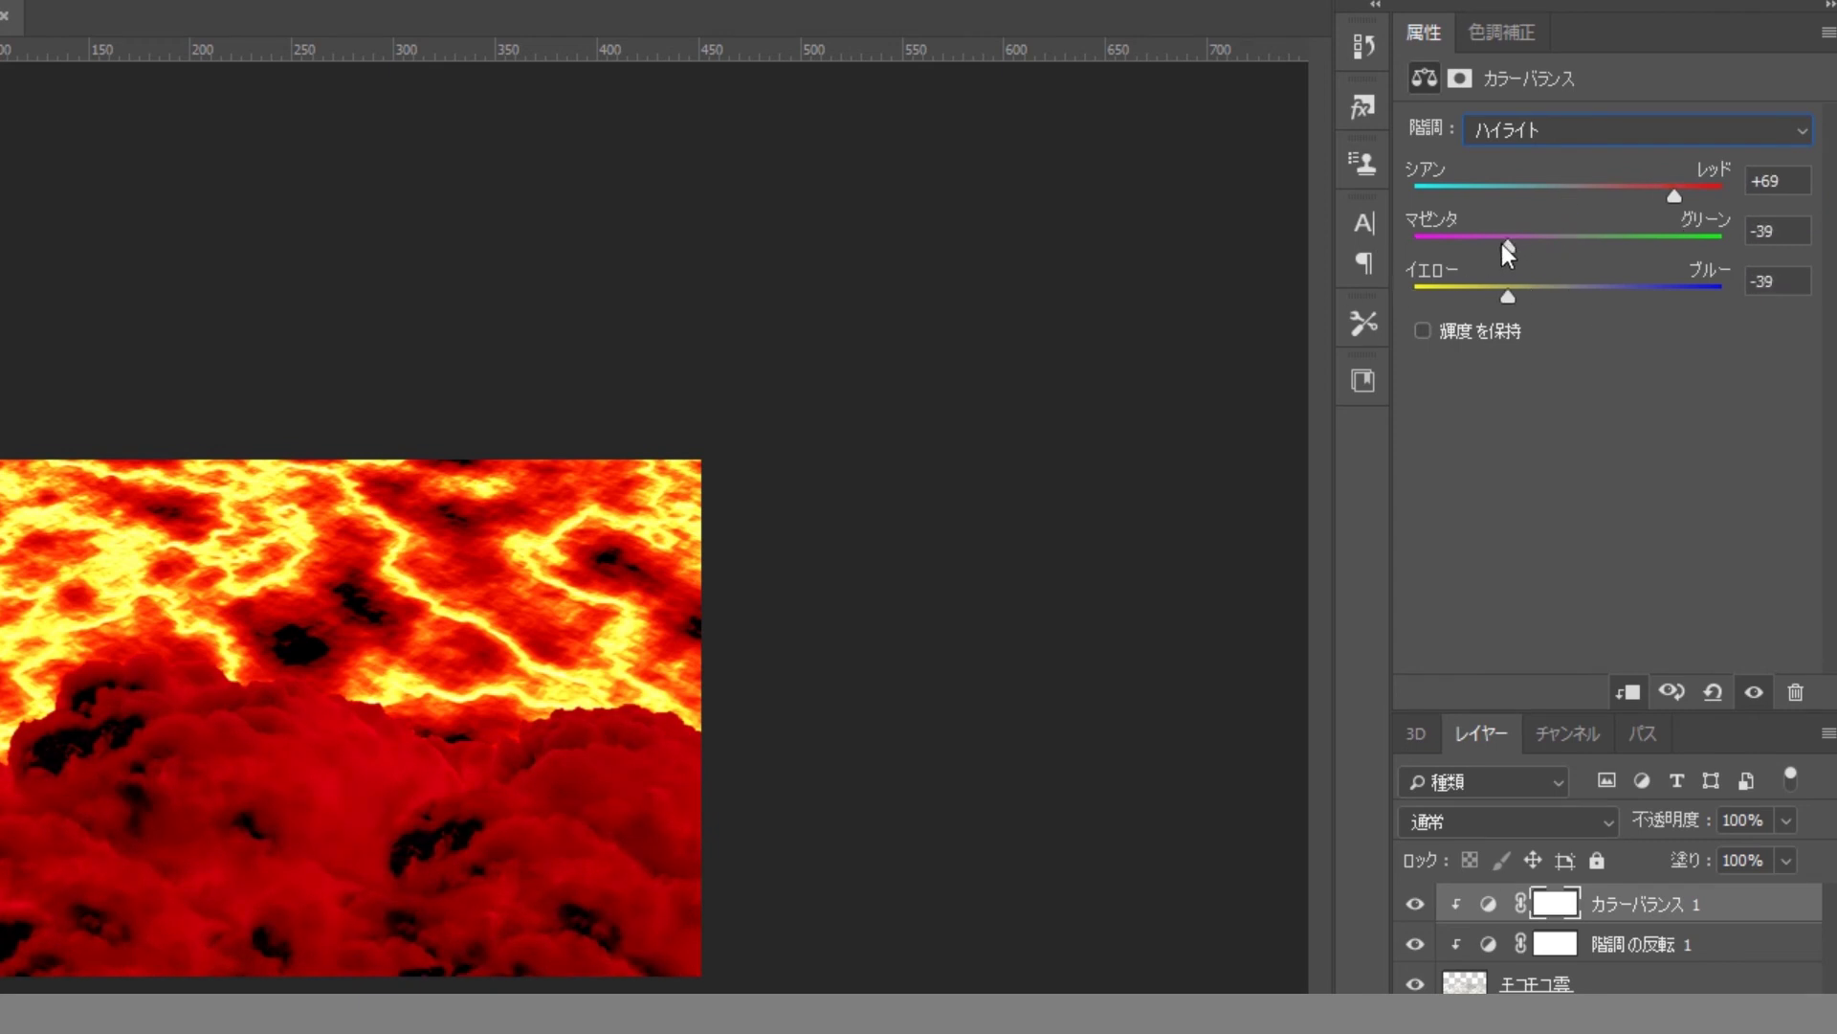
- Add Levels with input black 55, midtone 0.85, output black 8, then select layers to merge
{"action": "left_click", "coordinate": [1520, 38]}
{"action": "left_click", "coordinate": [1530, 107]}
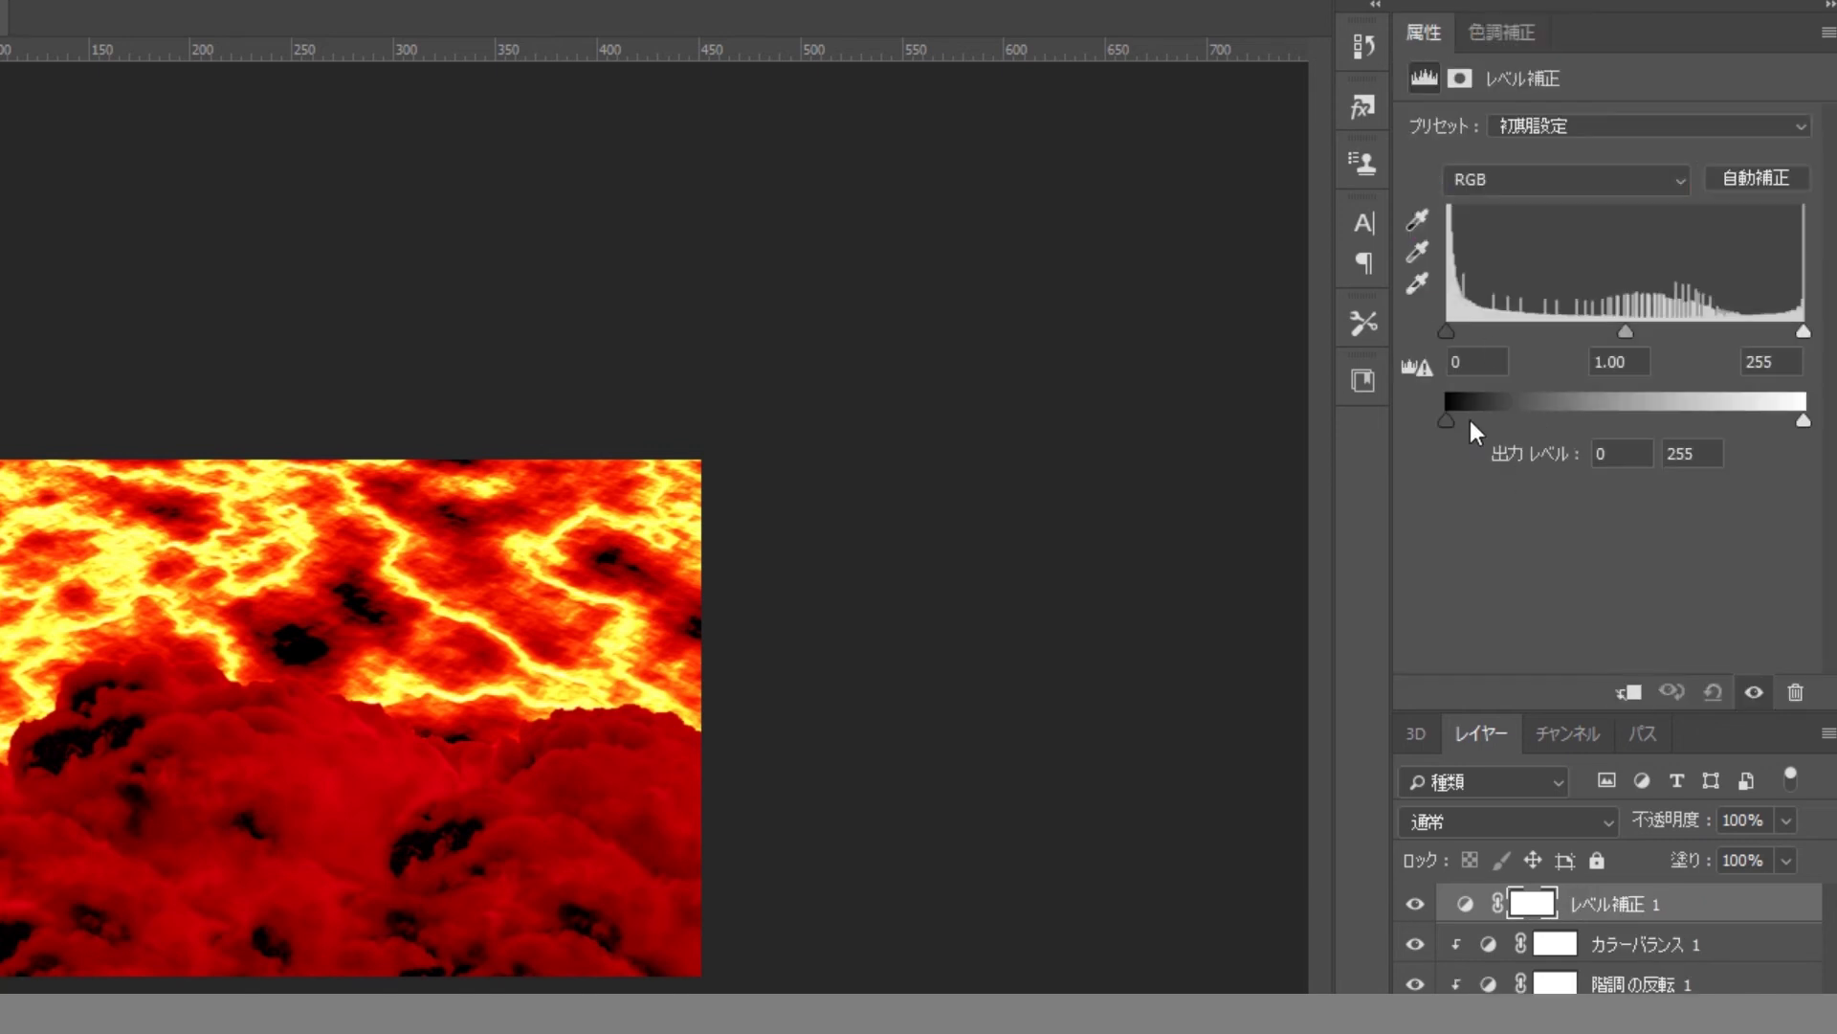
{"action": "left_click_drag", "start_coordinate": [1447, 421], "coordinate": [1457, 421]}
{"action": "left_click_drag", "start_coordinate": [1803, 421], "coordinate": [1830, 434]}
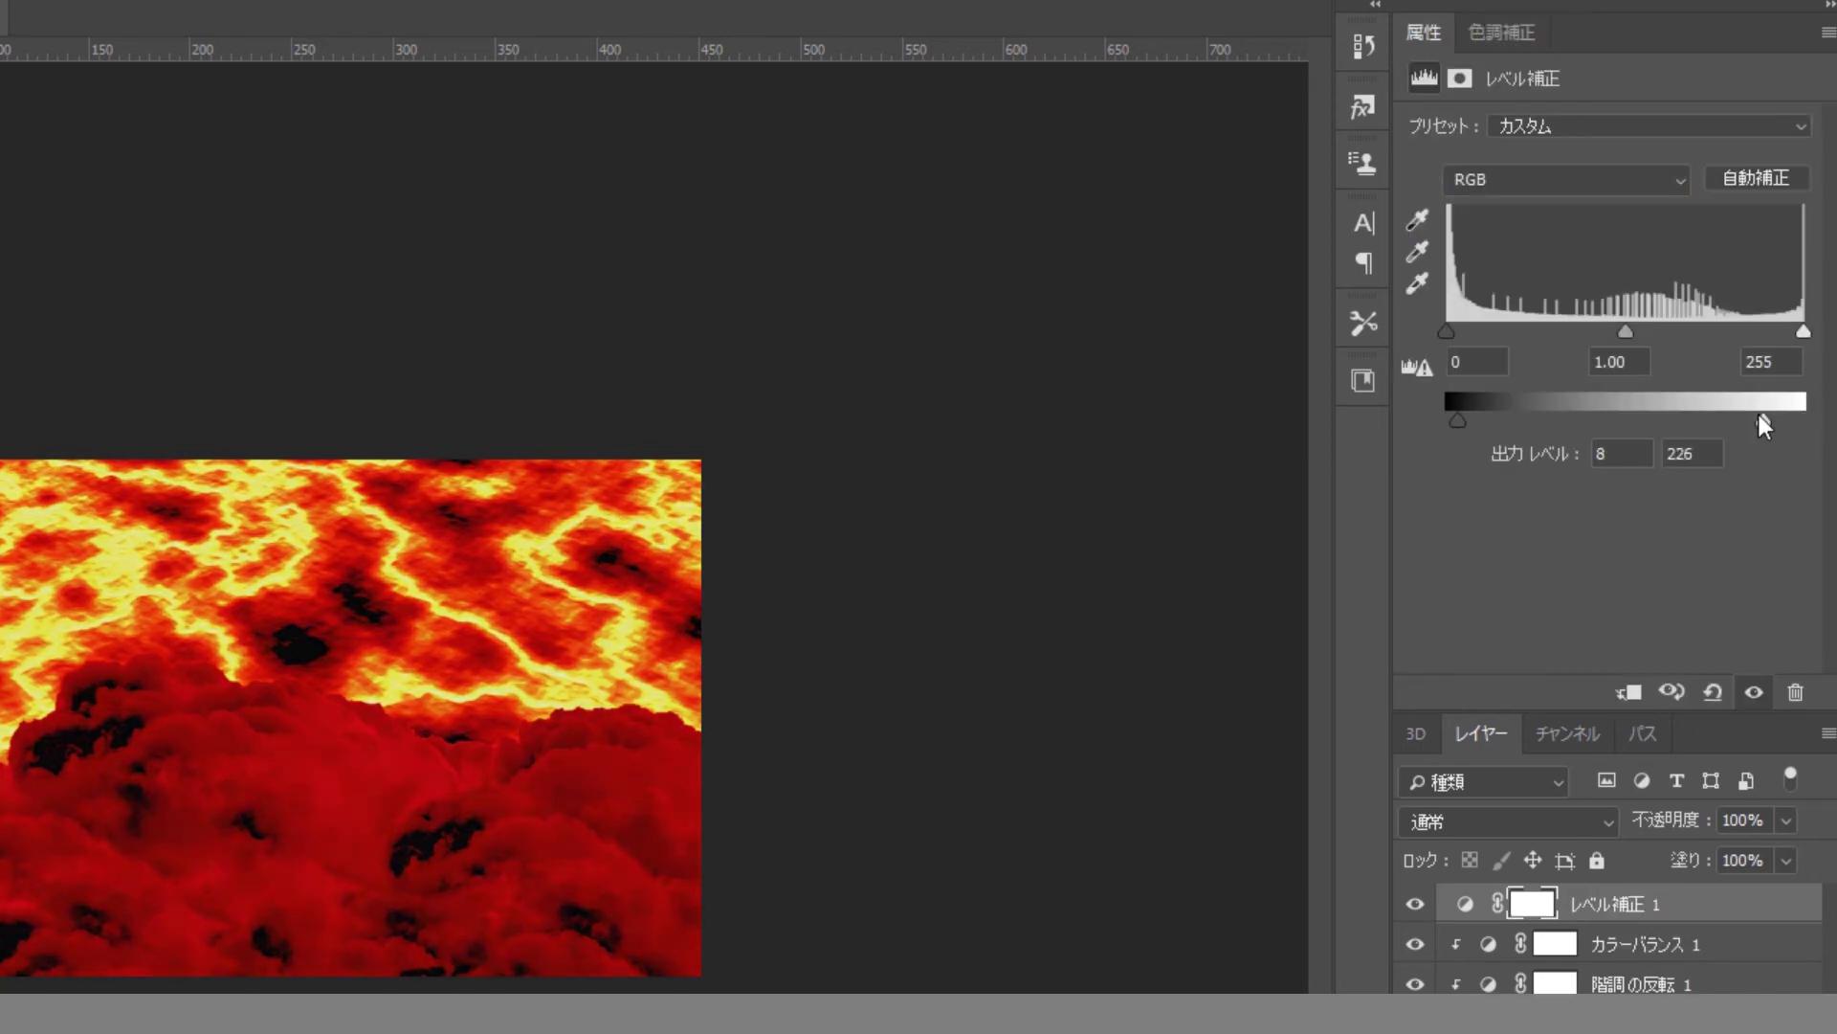
{"action": "left_click_drag", "start_coordinate": [1633, 340], "coordinate": [1654, 340]}
{"action": "left_click_drag", "start_coordinate": [1446, 331], "coordinate": [1531, 345]}
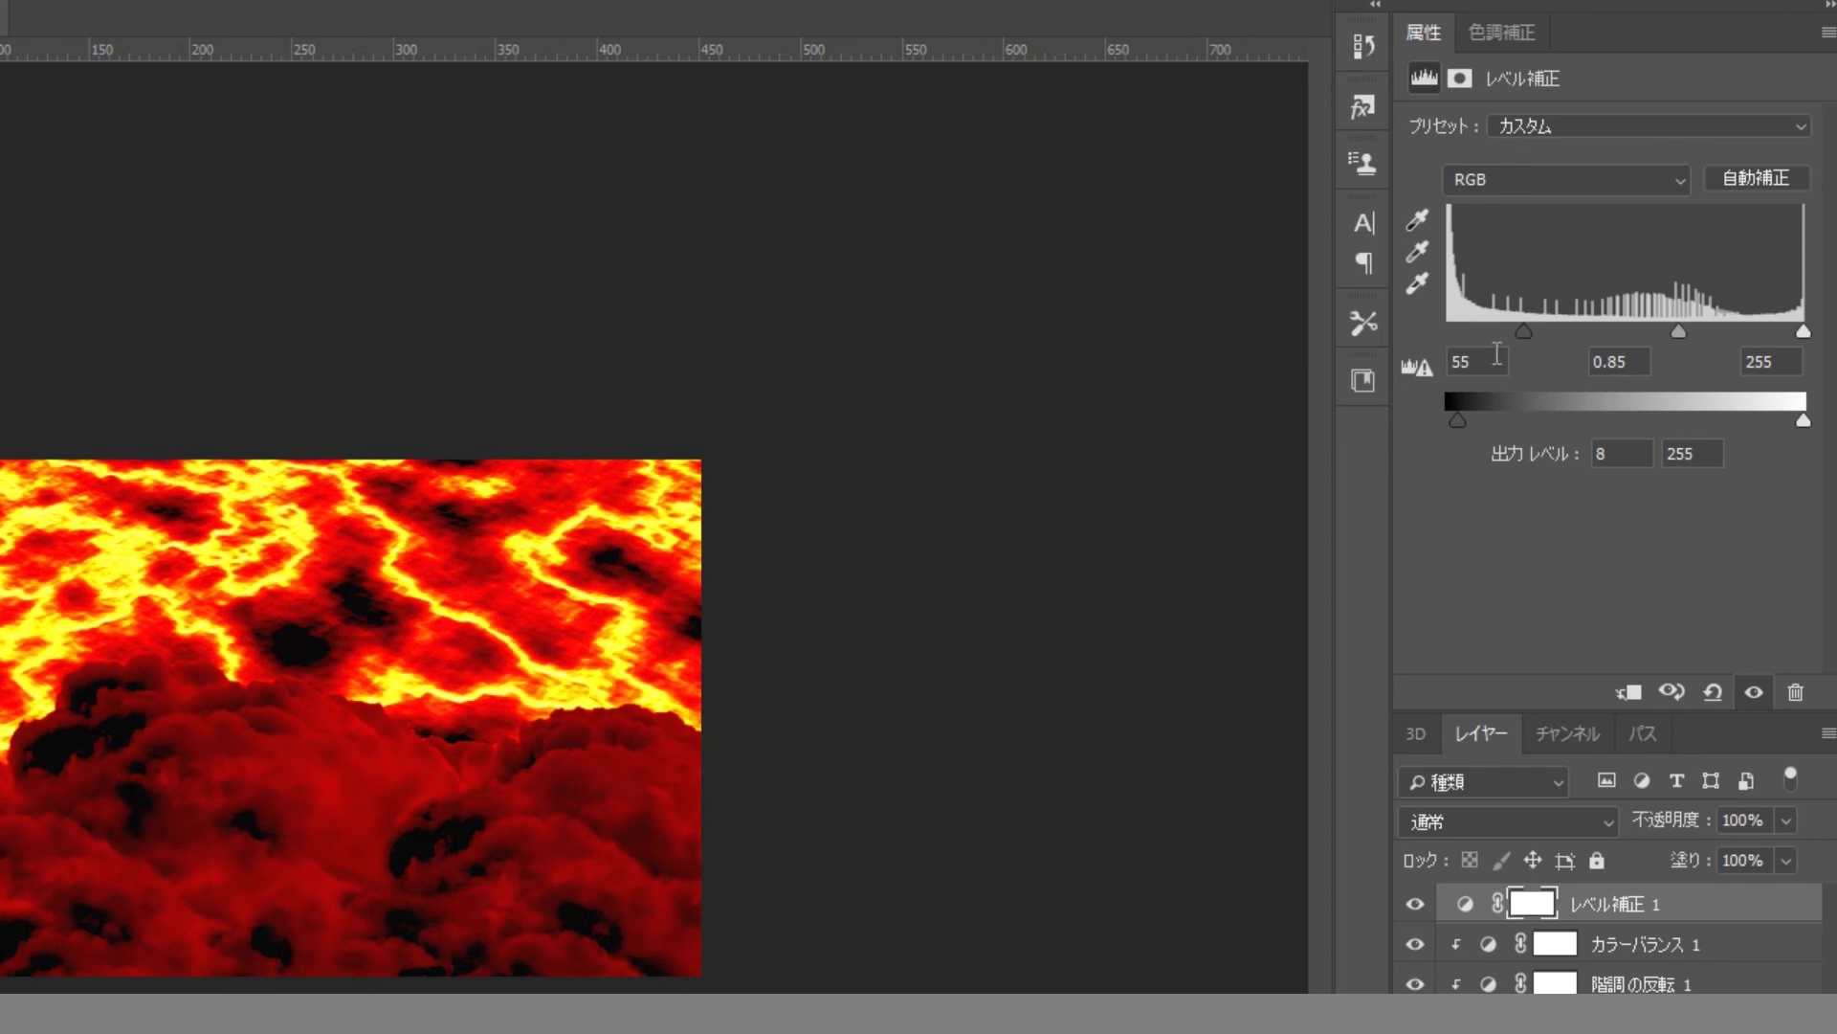
{"action": "left_click", "coordinate": [833, 464]}
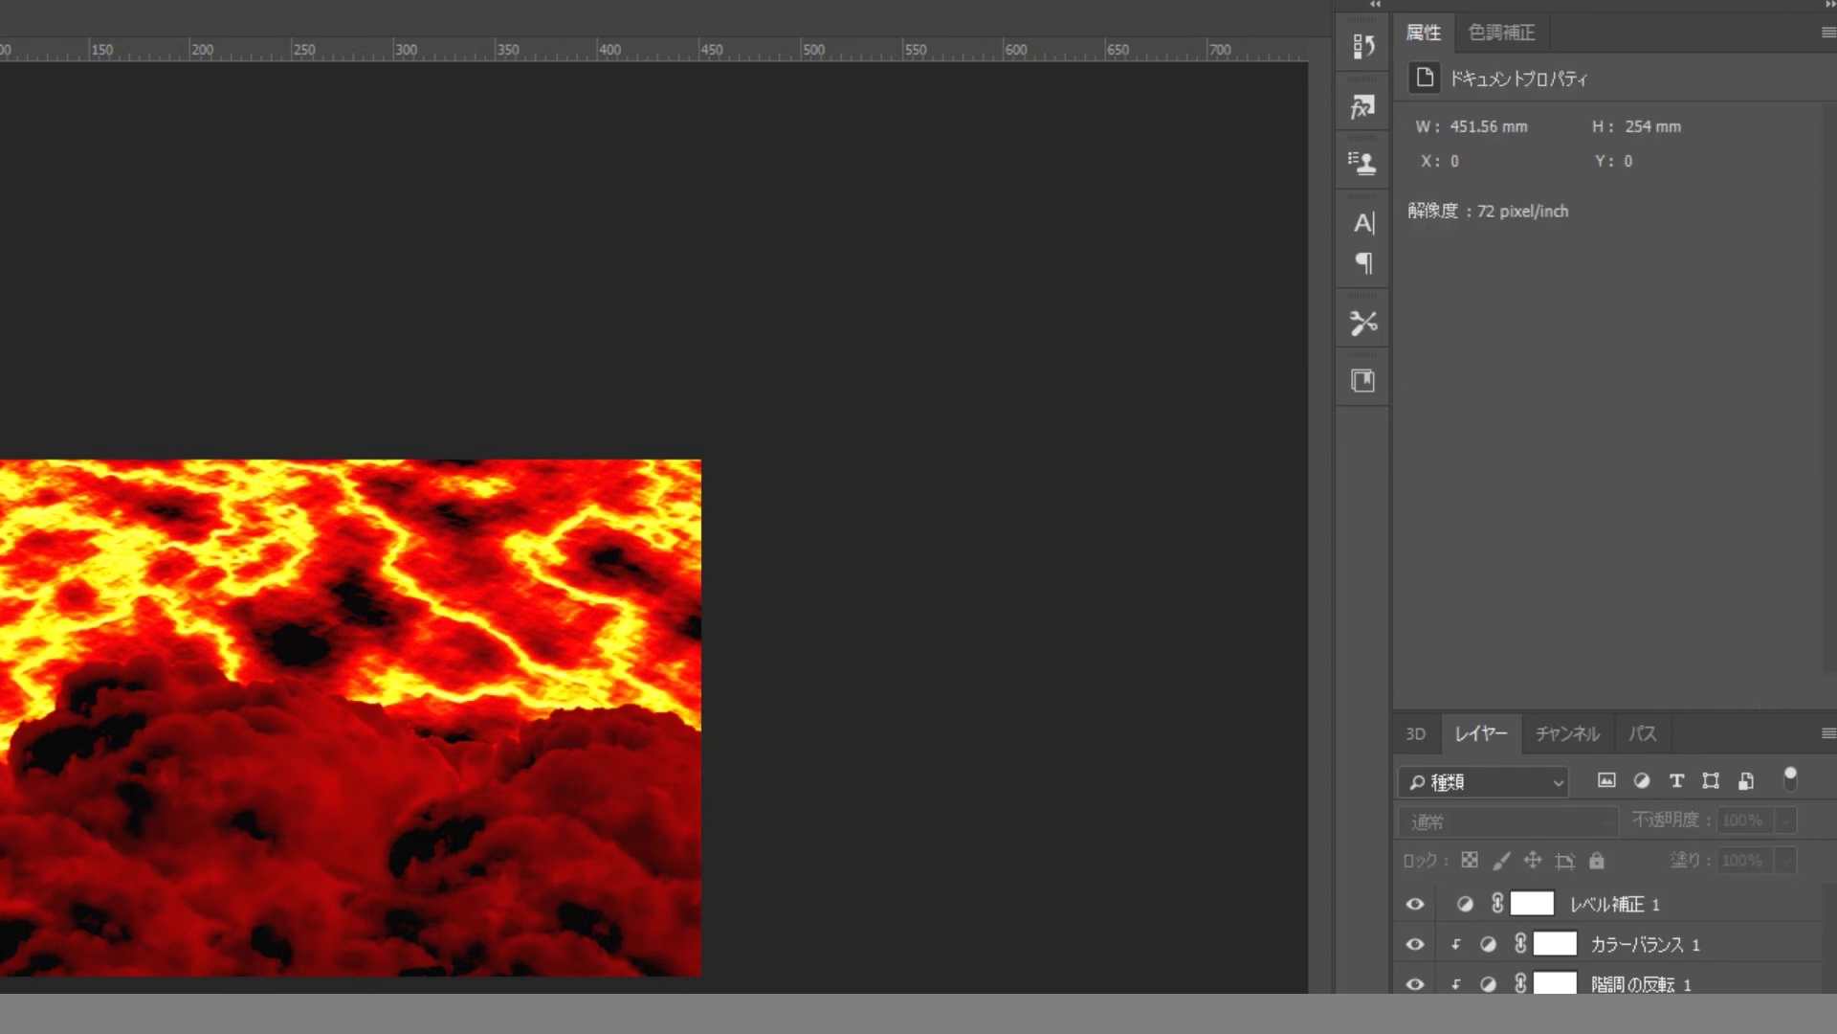
{"action": "left_click", "coordinate": [1685, 910], "text": "shift"}
- Stamp visible layers, copy a lassoed cloud chunk to its own layer, hide レイヤー 1 and show サカズキ
{"action": "key", "text": "ctrl+alt+e"}
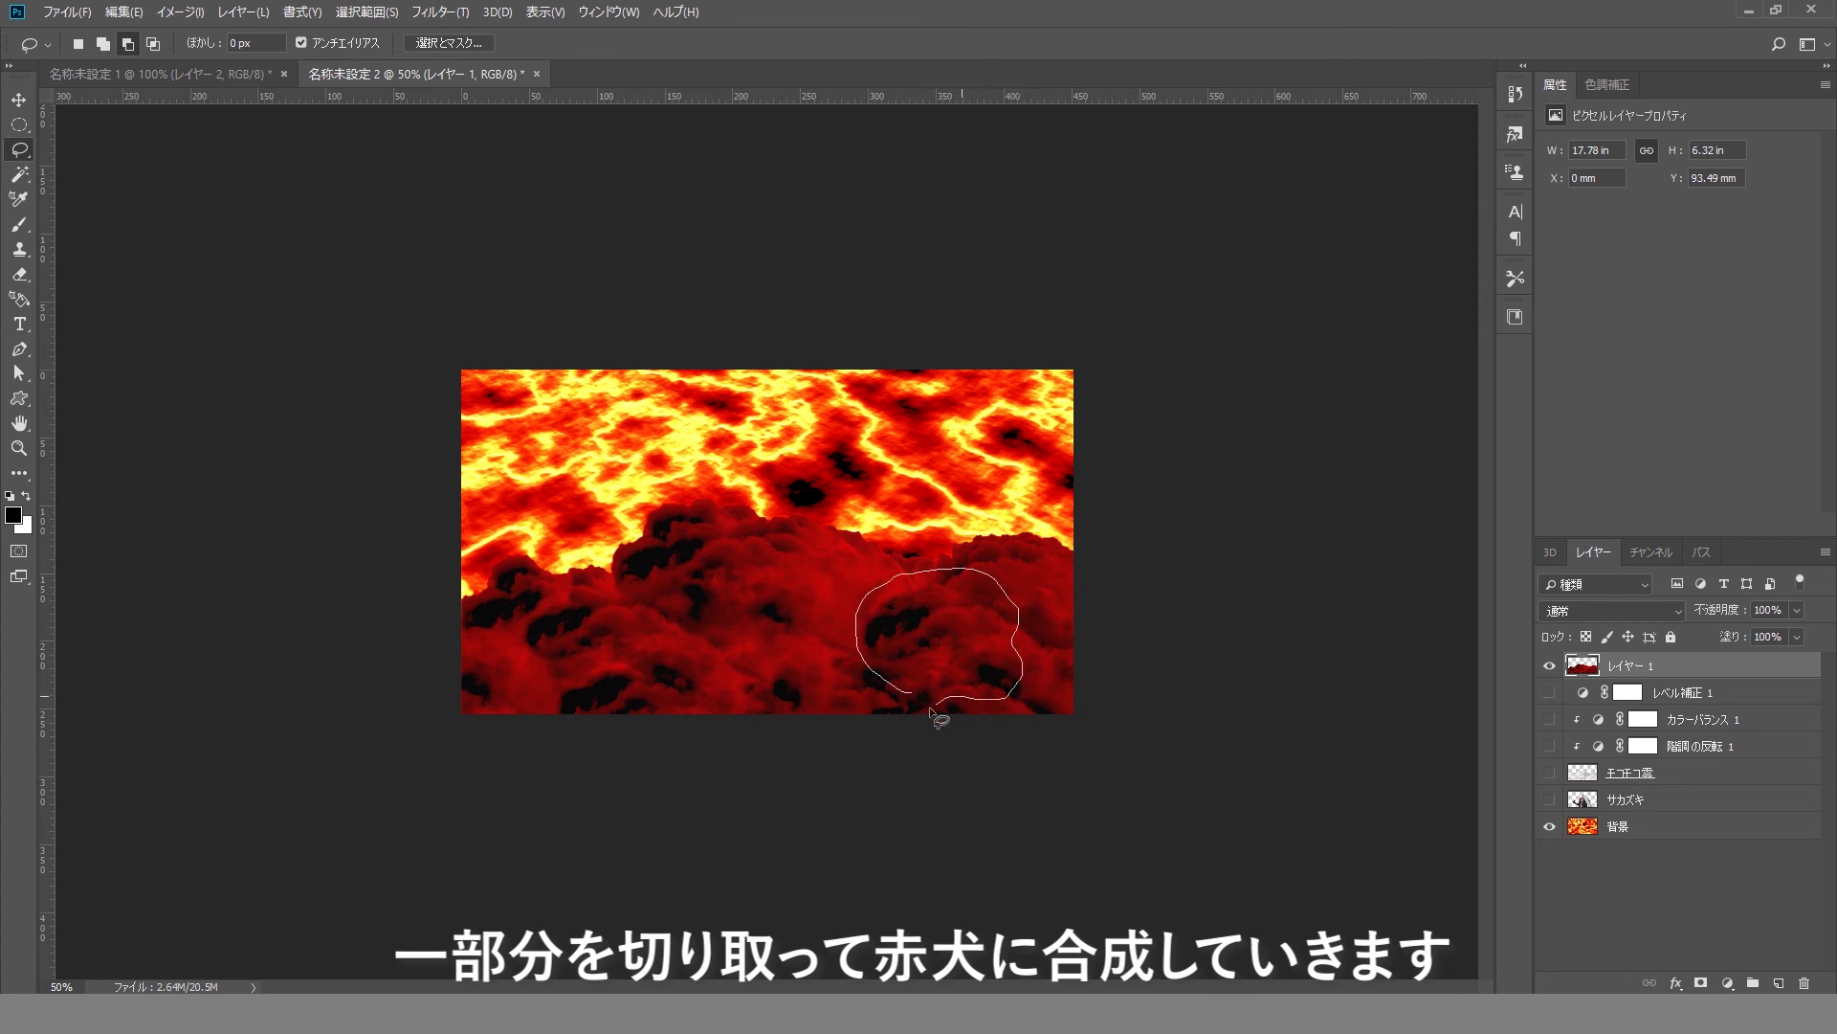
{"action": "left_click", "coordinate": [18, 100]}
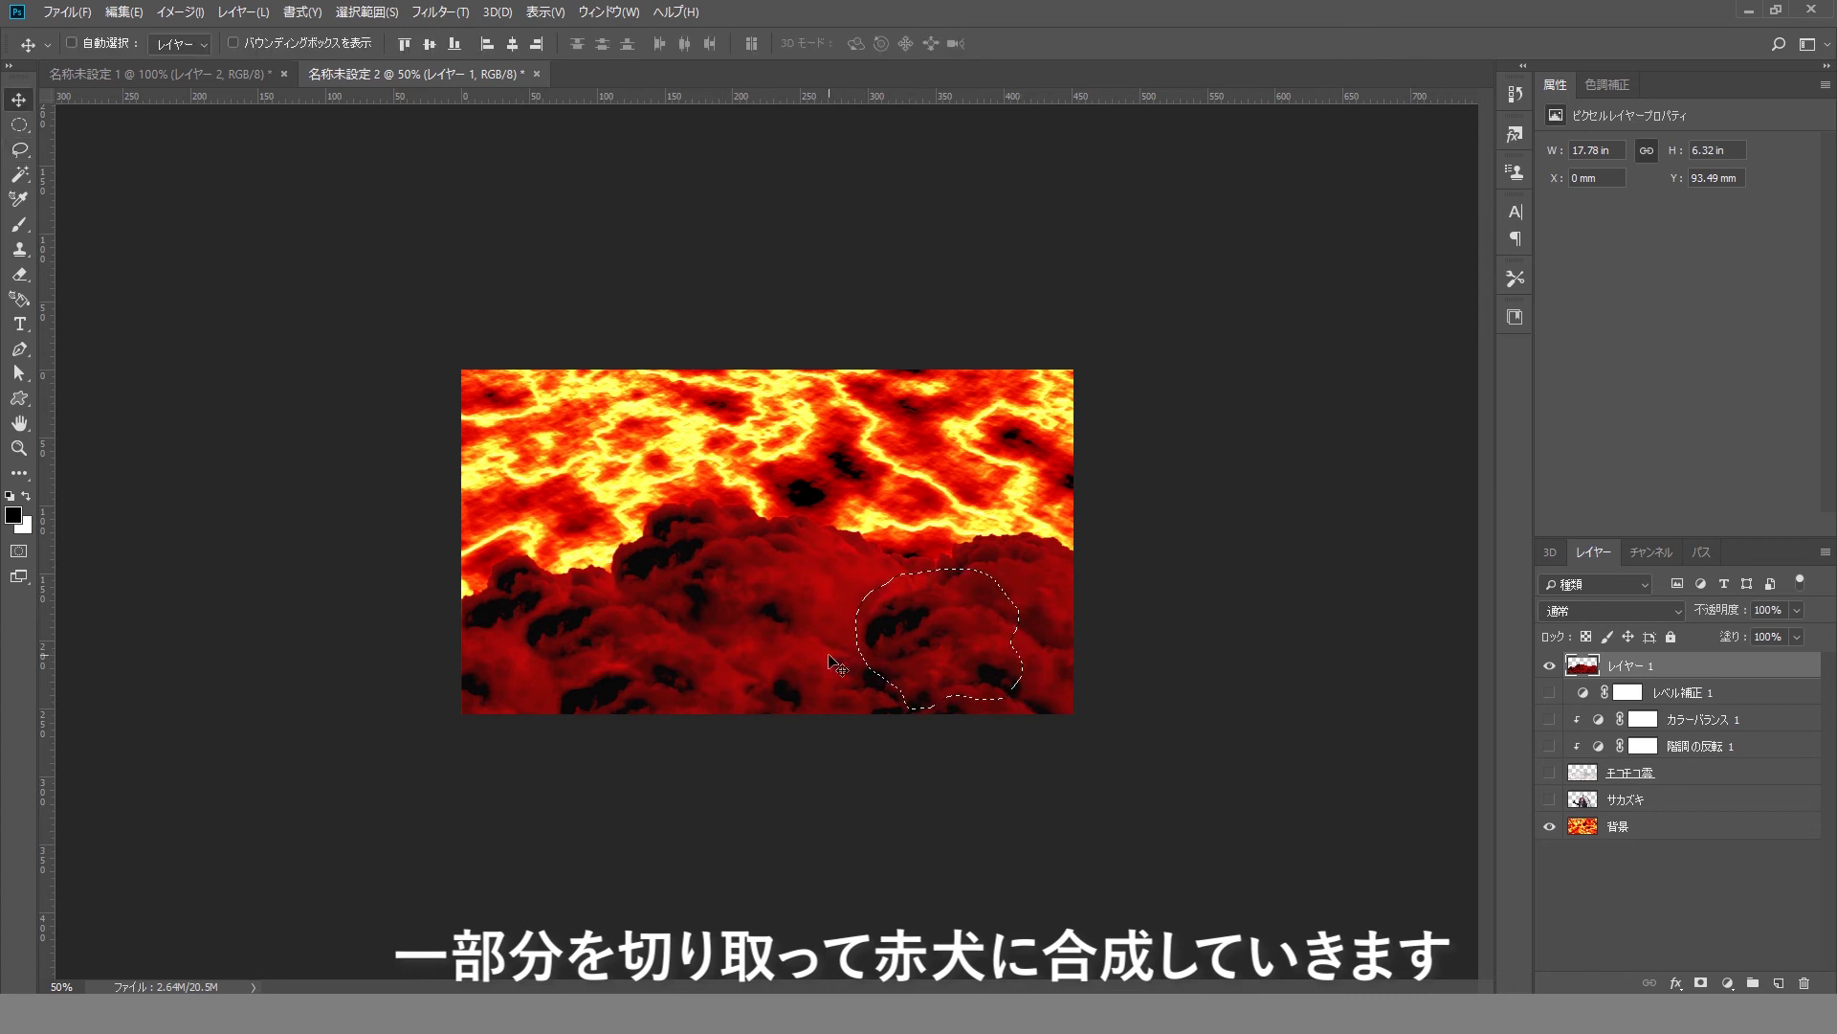
{"action": "key", "text": "ctrl+j"}
{"action": "left_click", "coordinate": [1549, 691]}
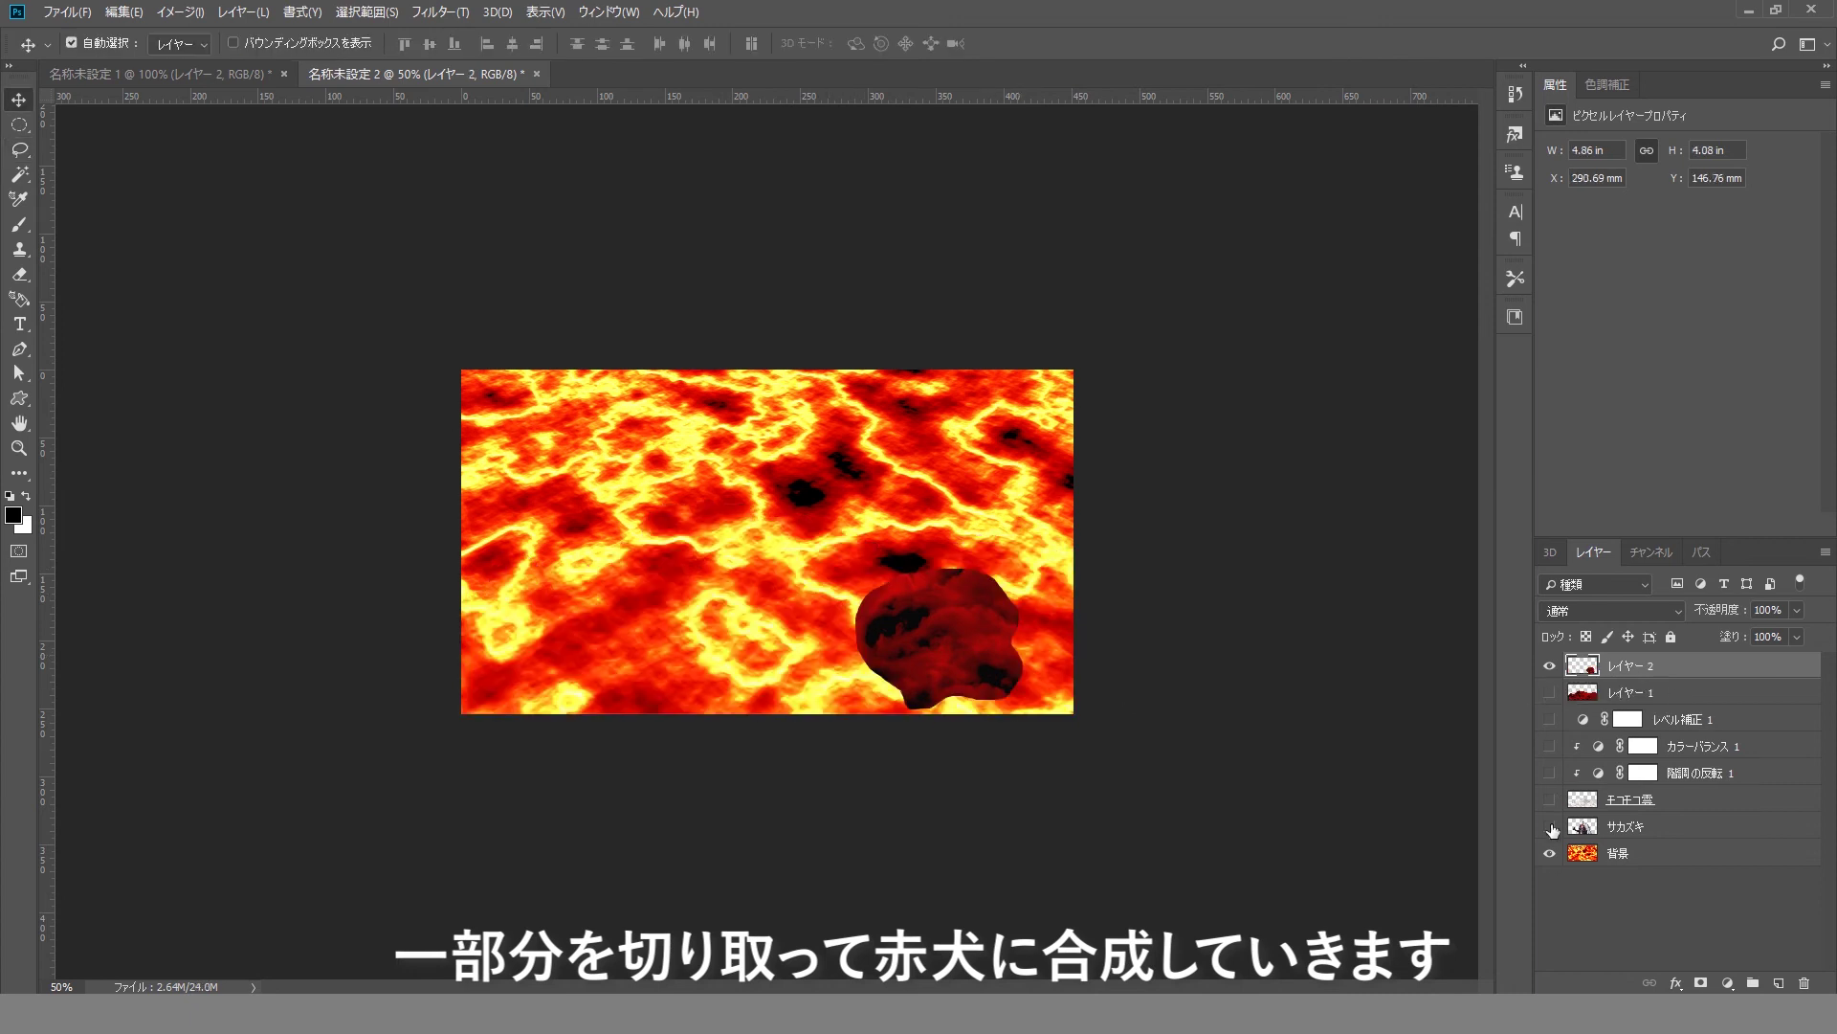
{"action": "left_click", "coordinate": [1550, 826]}
- Shrink the cloud piece onto the figure's hand and apply a Motion Blur
{"action": "left_click_drag", "start_coordinate": [967, 632], "coordinate": [655, 609]}
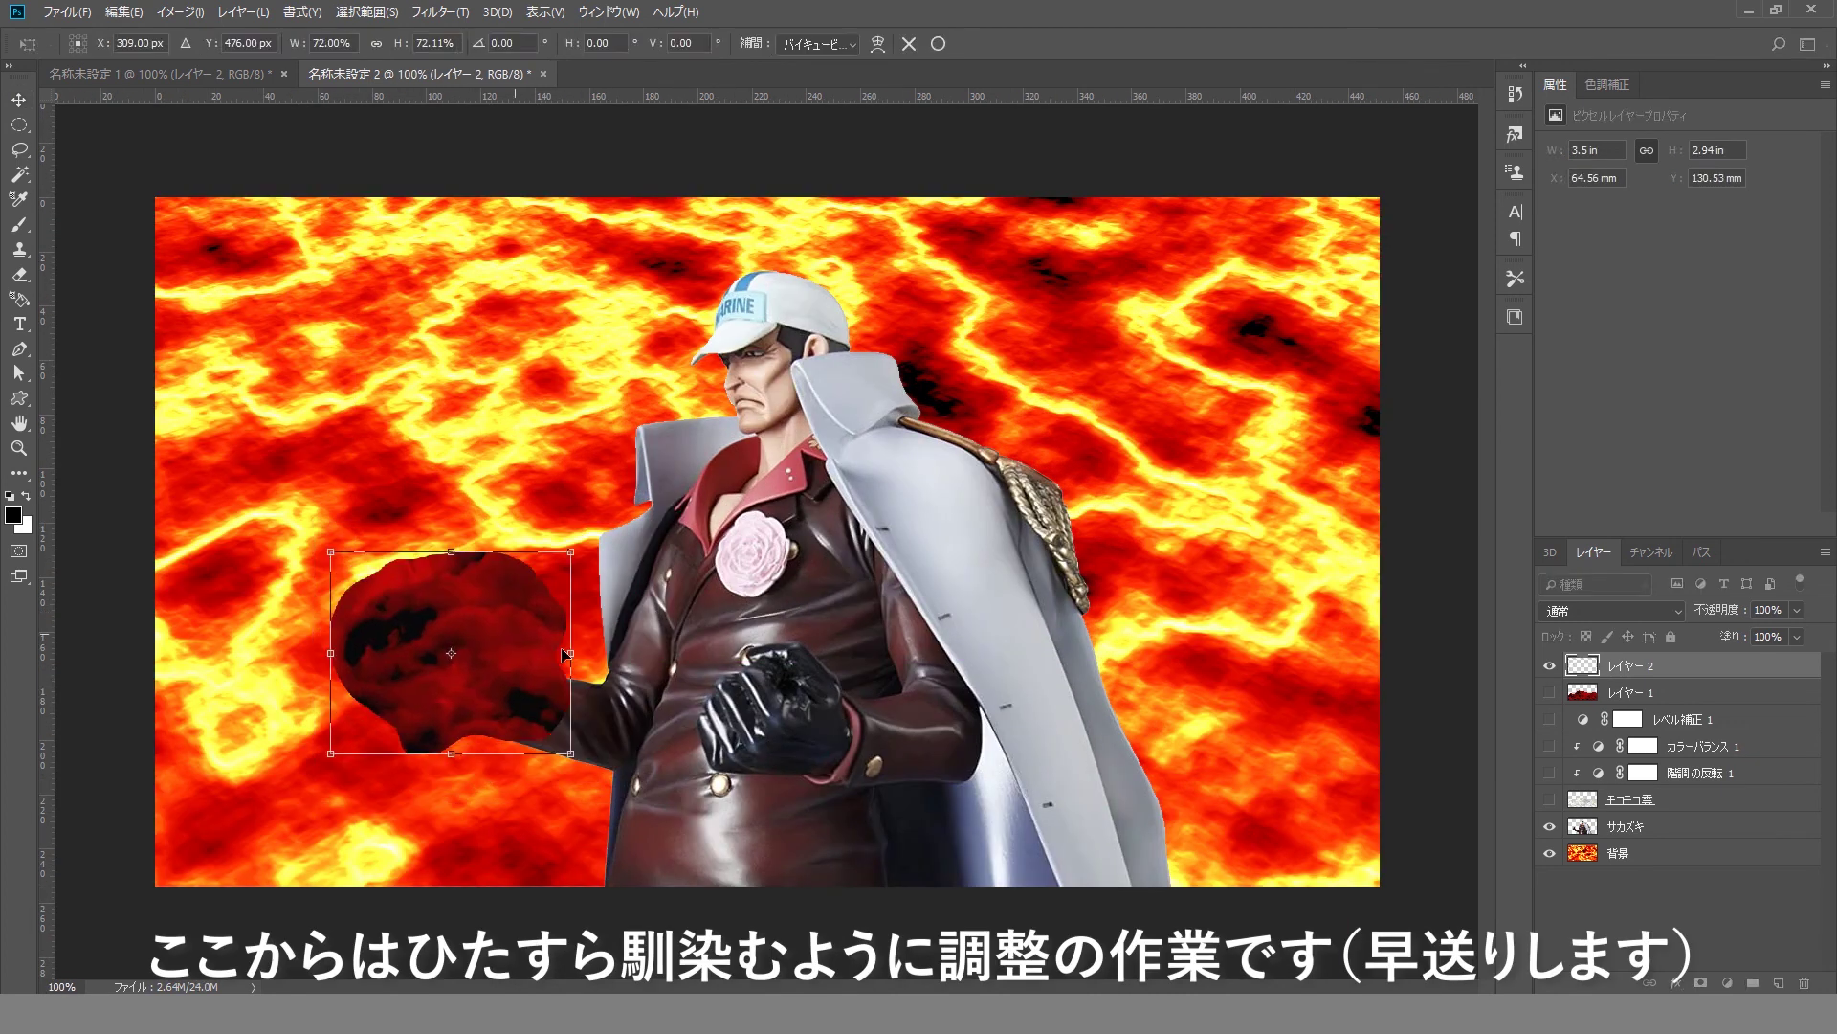
{"action": "mouse_move", "coordinate": [501, 628]}
{"action": "left_mouse_down"}
{"action": "mouse_move", "coordinate": [510, 700]}
{"action": "mouse_move", "coordinate": [496, 646]}
{"action": "left_mouse_up"}
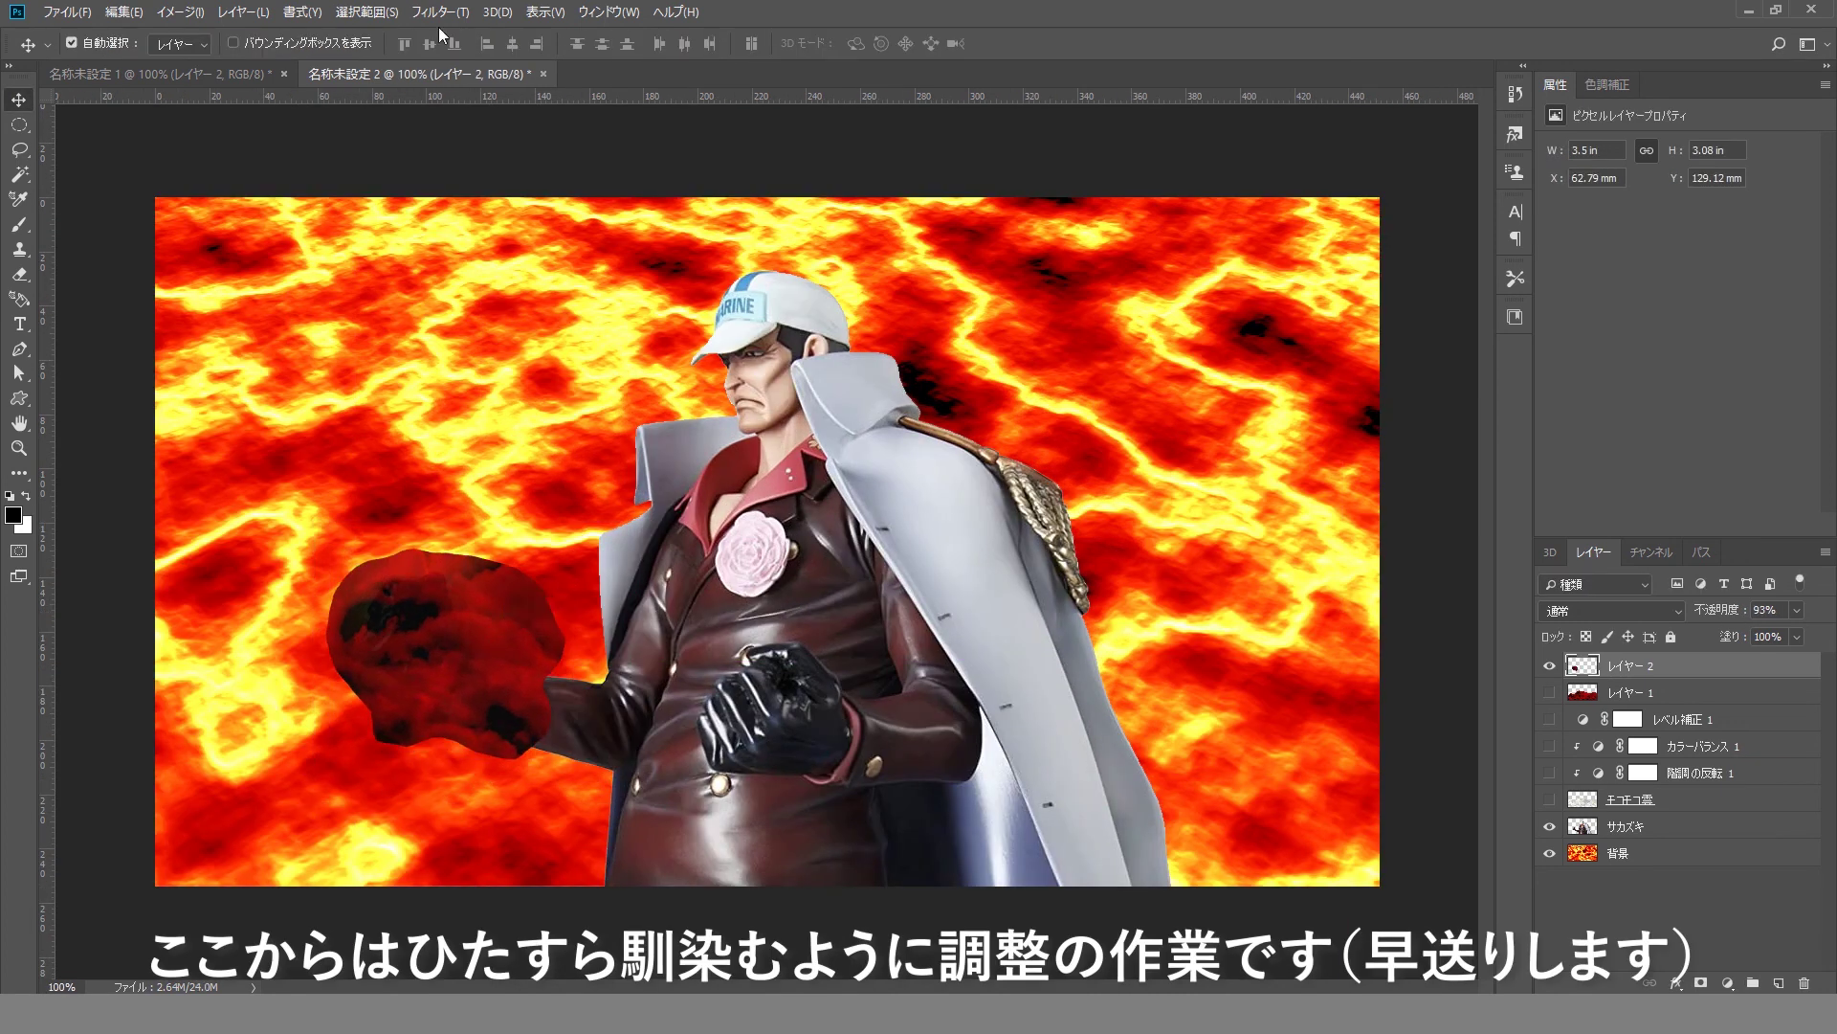
{"action": "left_click", "coordinate": [439, 11]}
{"action": "left_click", "coordinate": [724, 264]}
{"action": "left_click", "coordinate": [1507, 377]}
{"action": "left_click", "coordinate": [438, 11]}
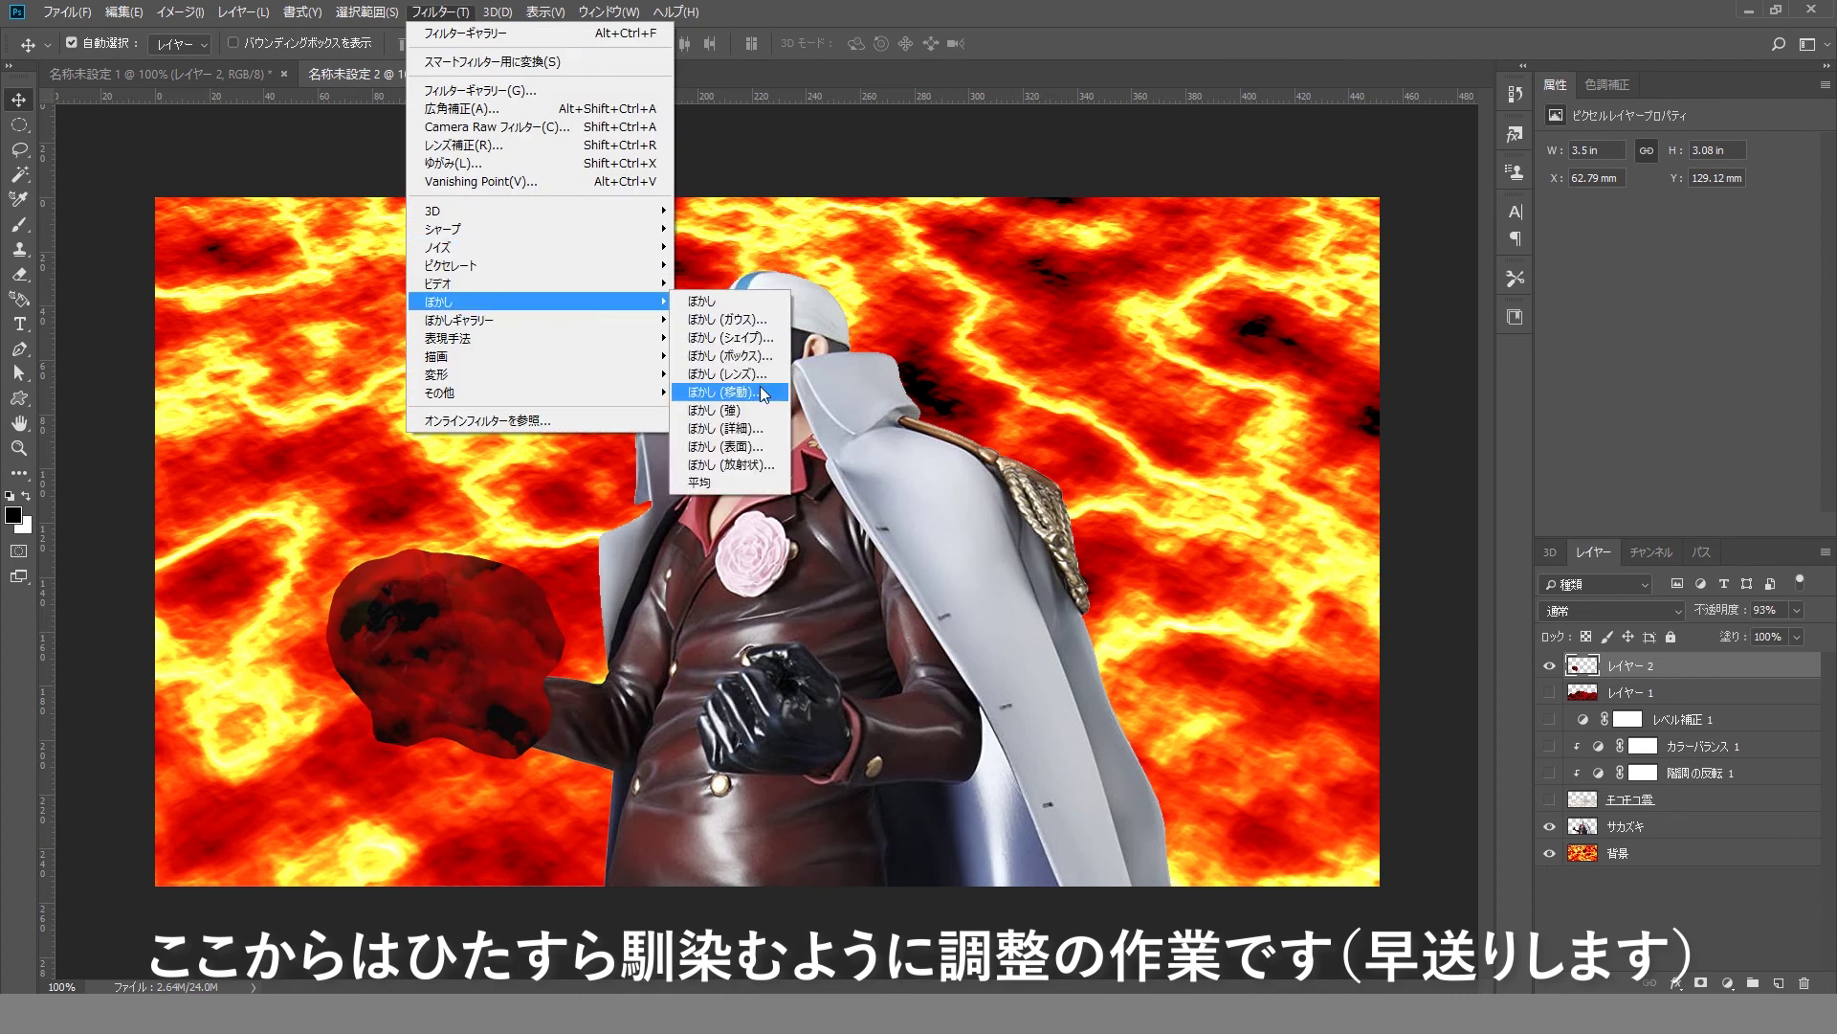
{"action": "left_click", "coordinate": [760, 386]}
{"action": "key", "text": "Return"}
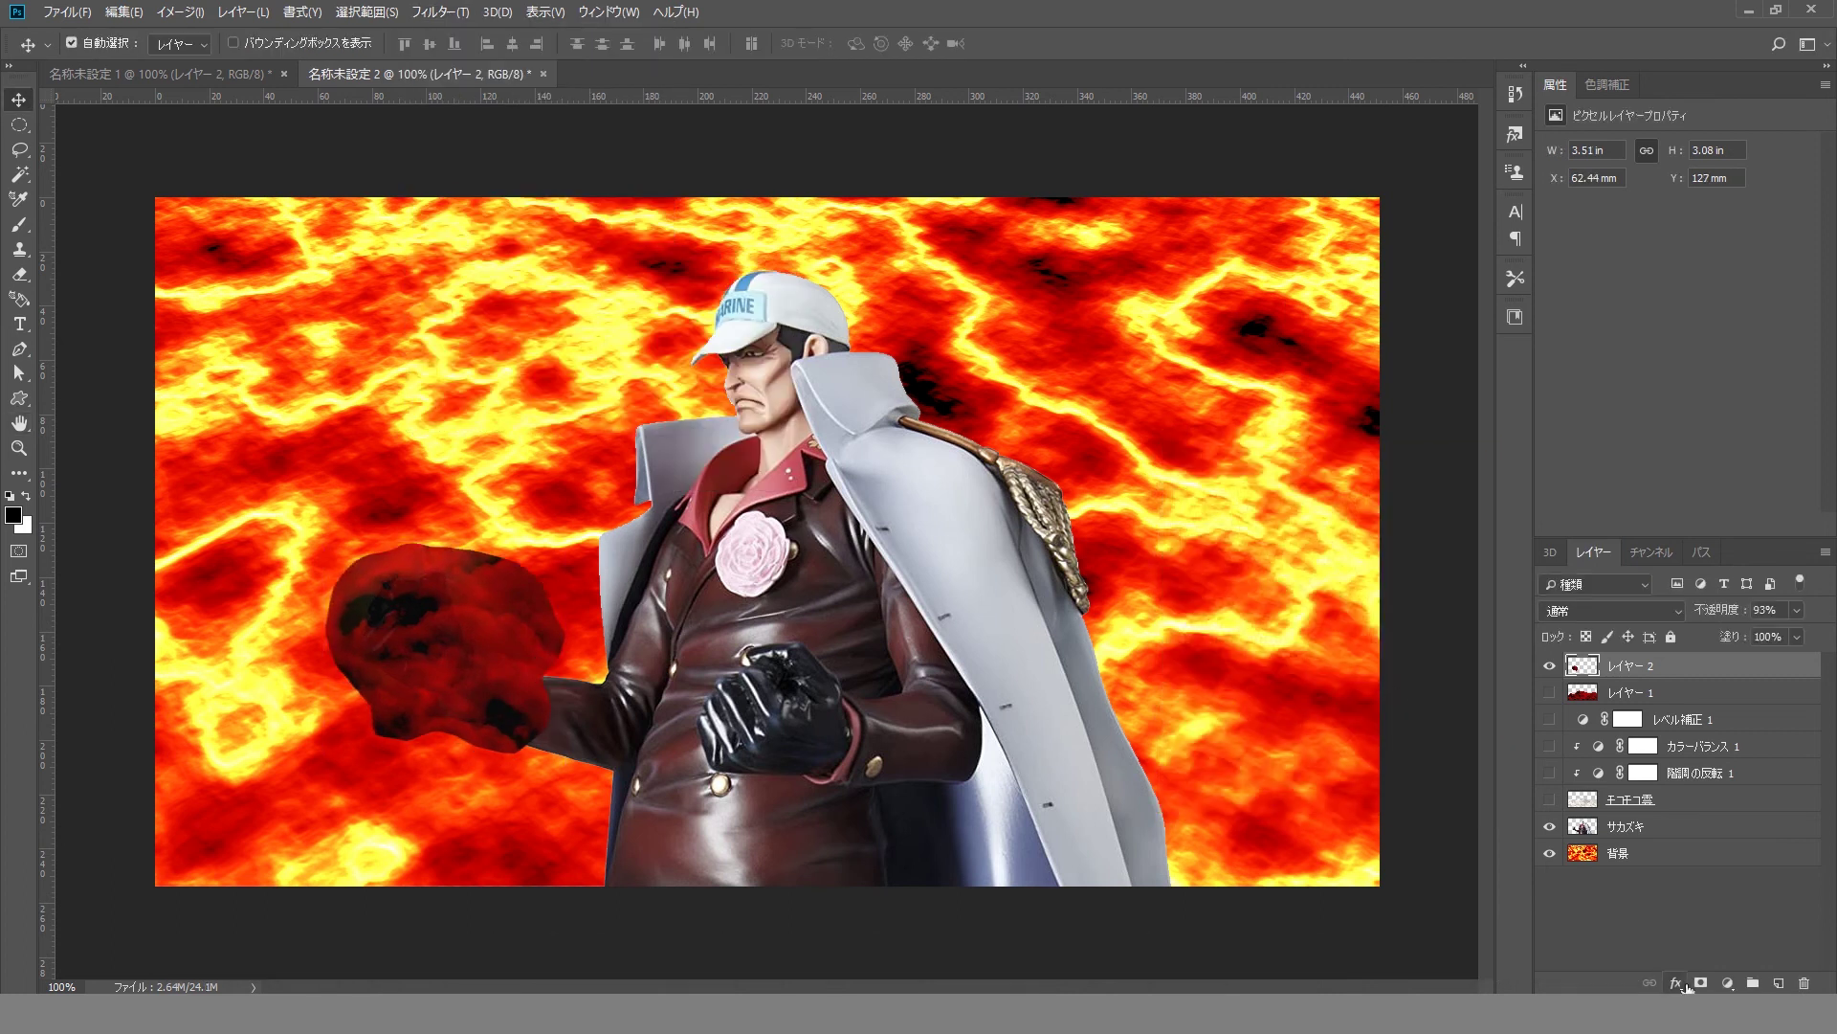
- Add a layer mask and brush away the piece's top, lower-right and left edges at 73%
{"action": "left_click", "coordinate": [1701, 982]}
{"action": "key", "text": "b"}
{"action": "mouse_move", "coordinate": [420, 517]}
{"action": "left_mouse_down"}
{"action": "mouse_move", "coordinate": [540, 608]}
{"action": "mouse_move", "coordinate": [284, 567]}
{"action": "left_mouse_up"}
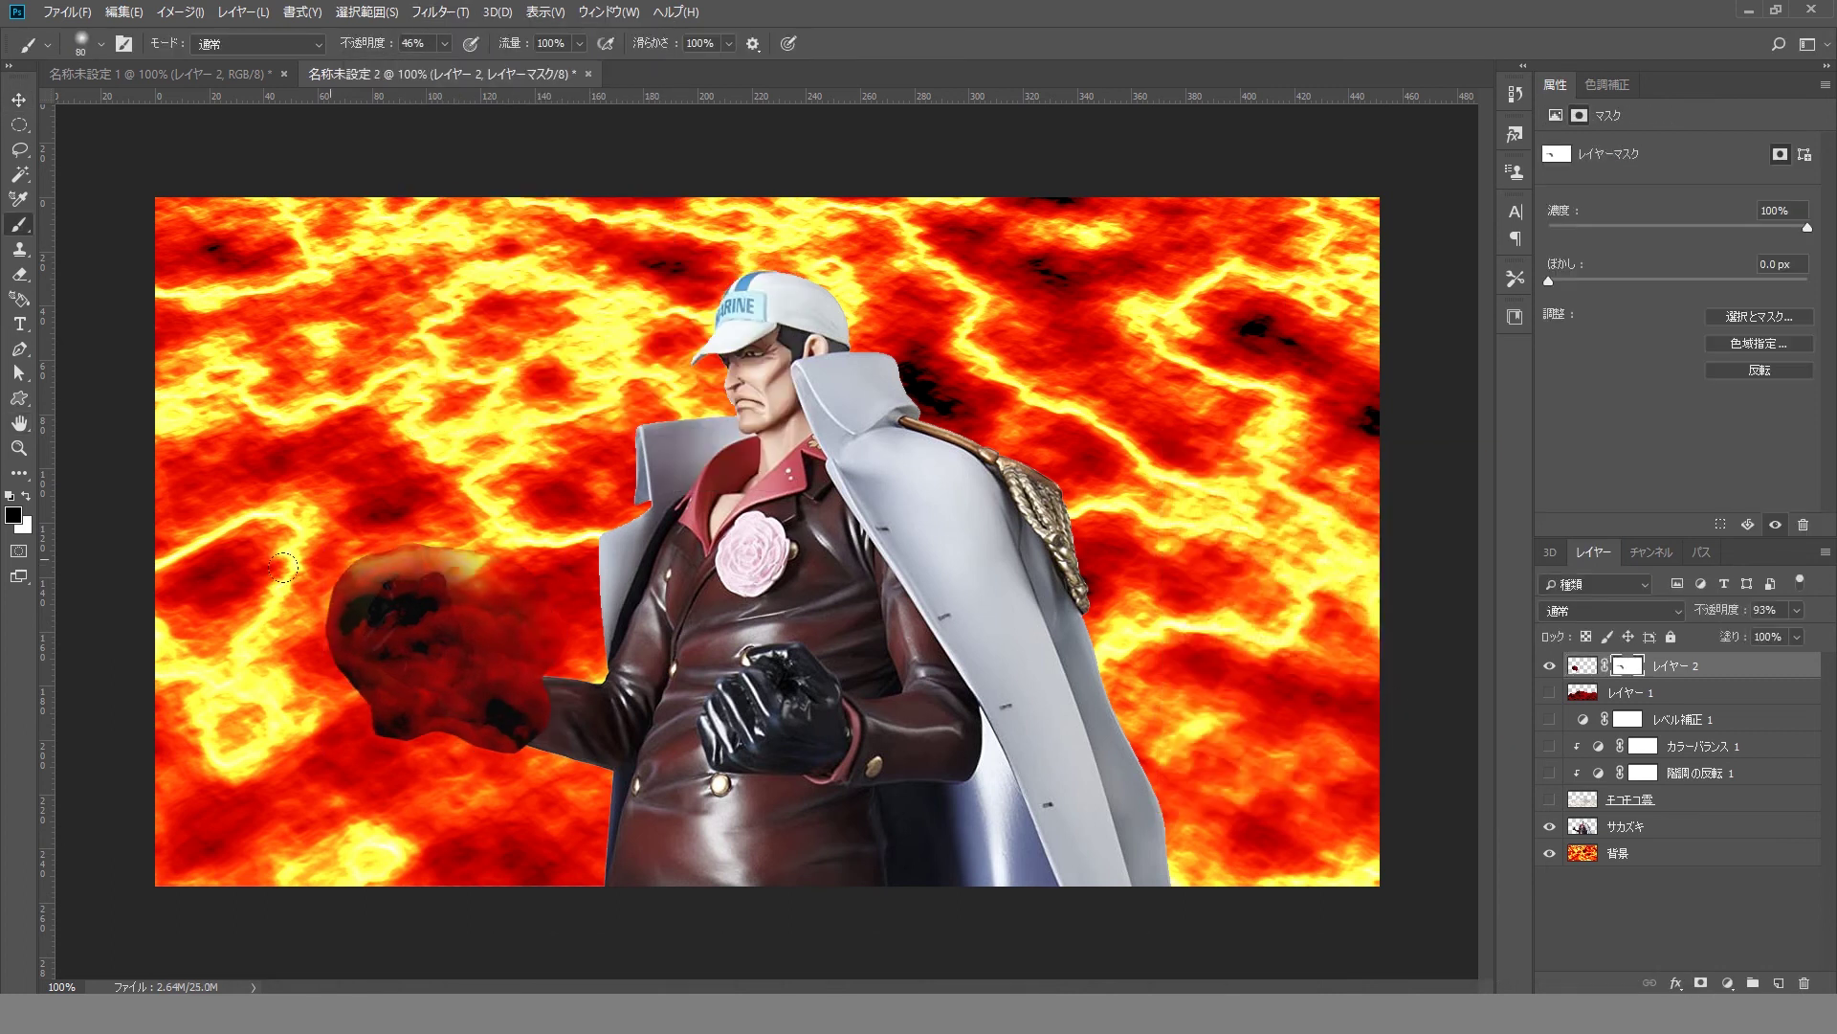
{"action": "key", "text": "7"}
{"action": "key", "text": "3"}
{"action": "left_click_drag", "start_coordinate": [532, 739], "coordinate": [486, 727]}
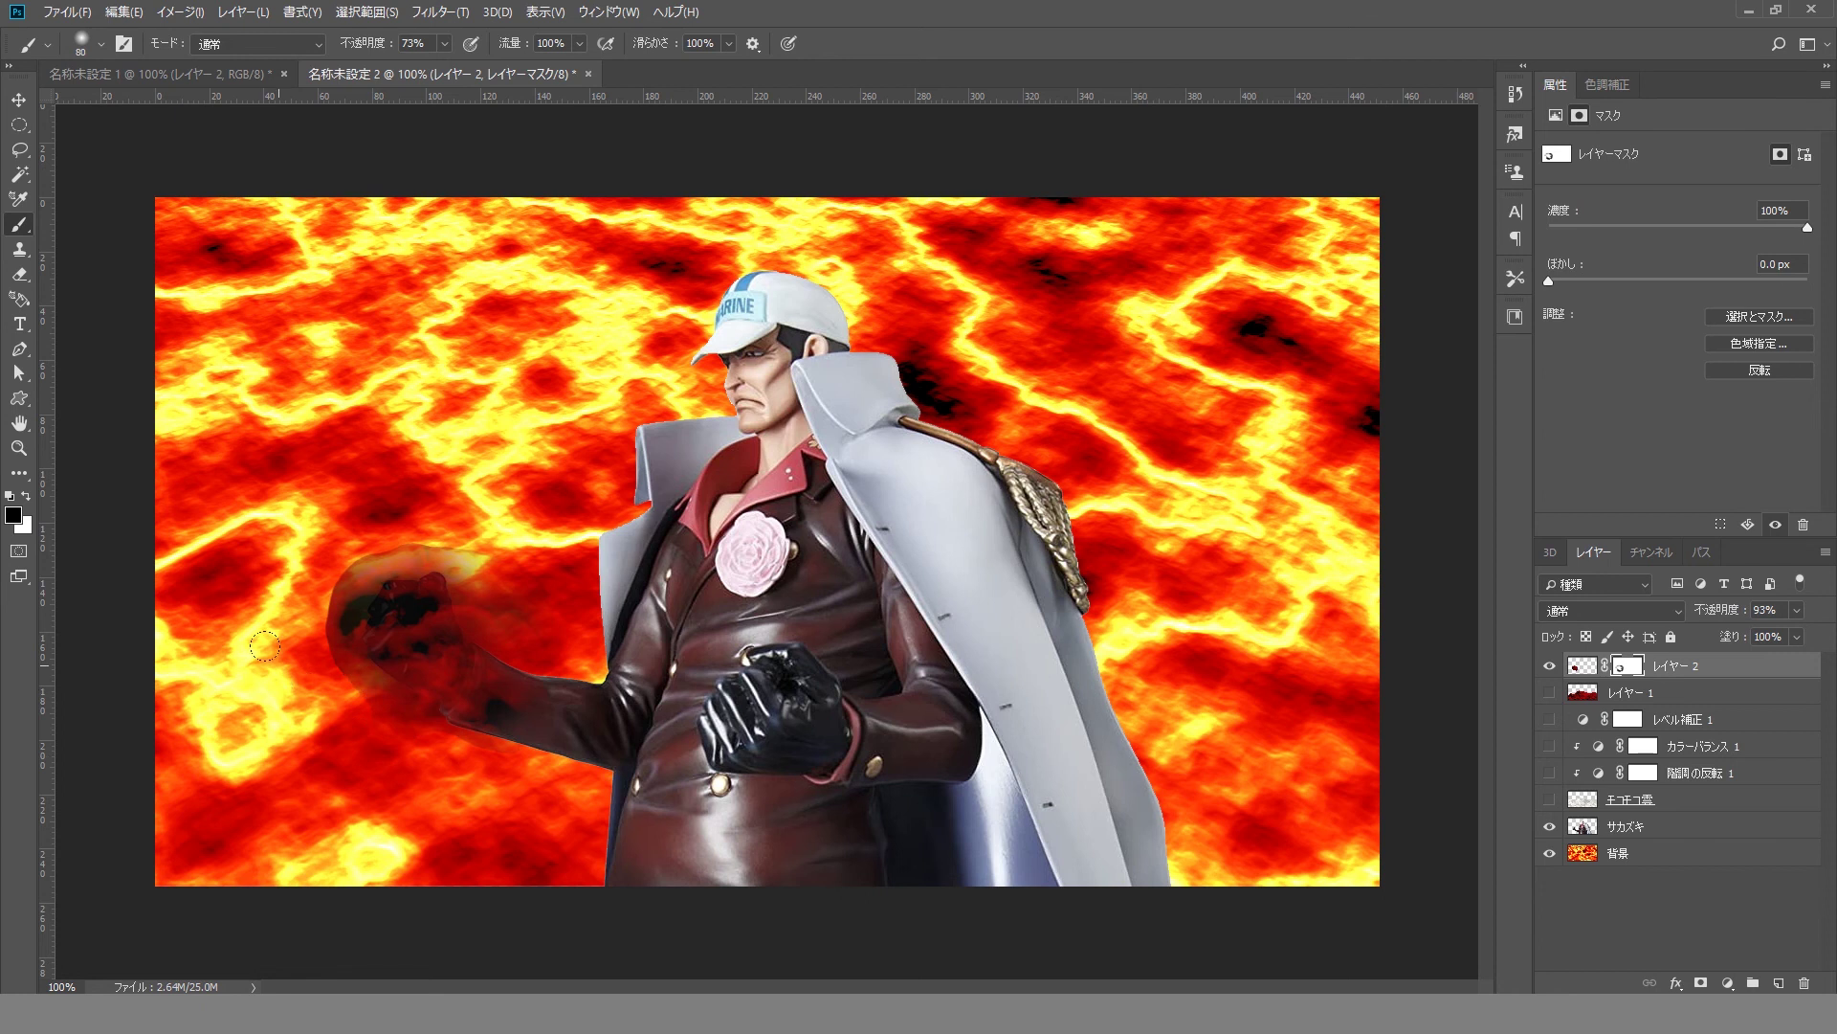
{"action": "left_click_drag", "start_coordinate": [266, 646], "coordinate": [391, 521]}
- Restore 100% opacity, adjust the mask's Levels, and enlarge the piece up-left
{"action": "key", "text": "v"}
{"action": "key", "text": "0"}
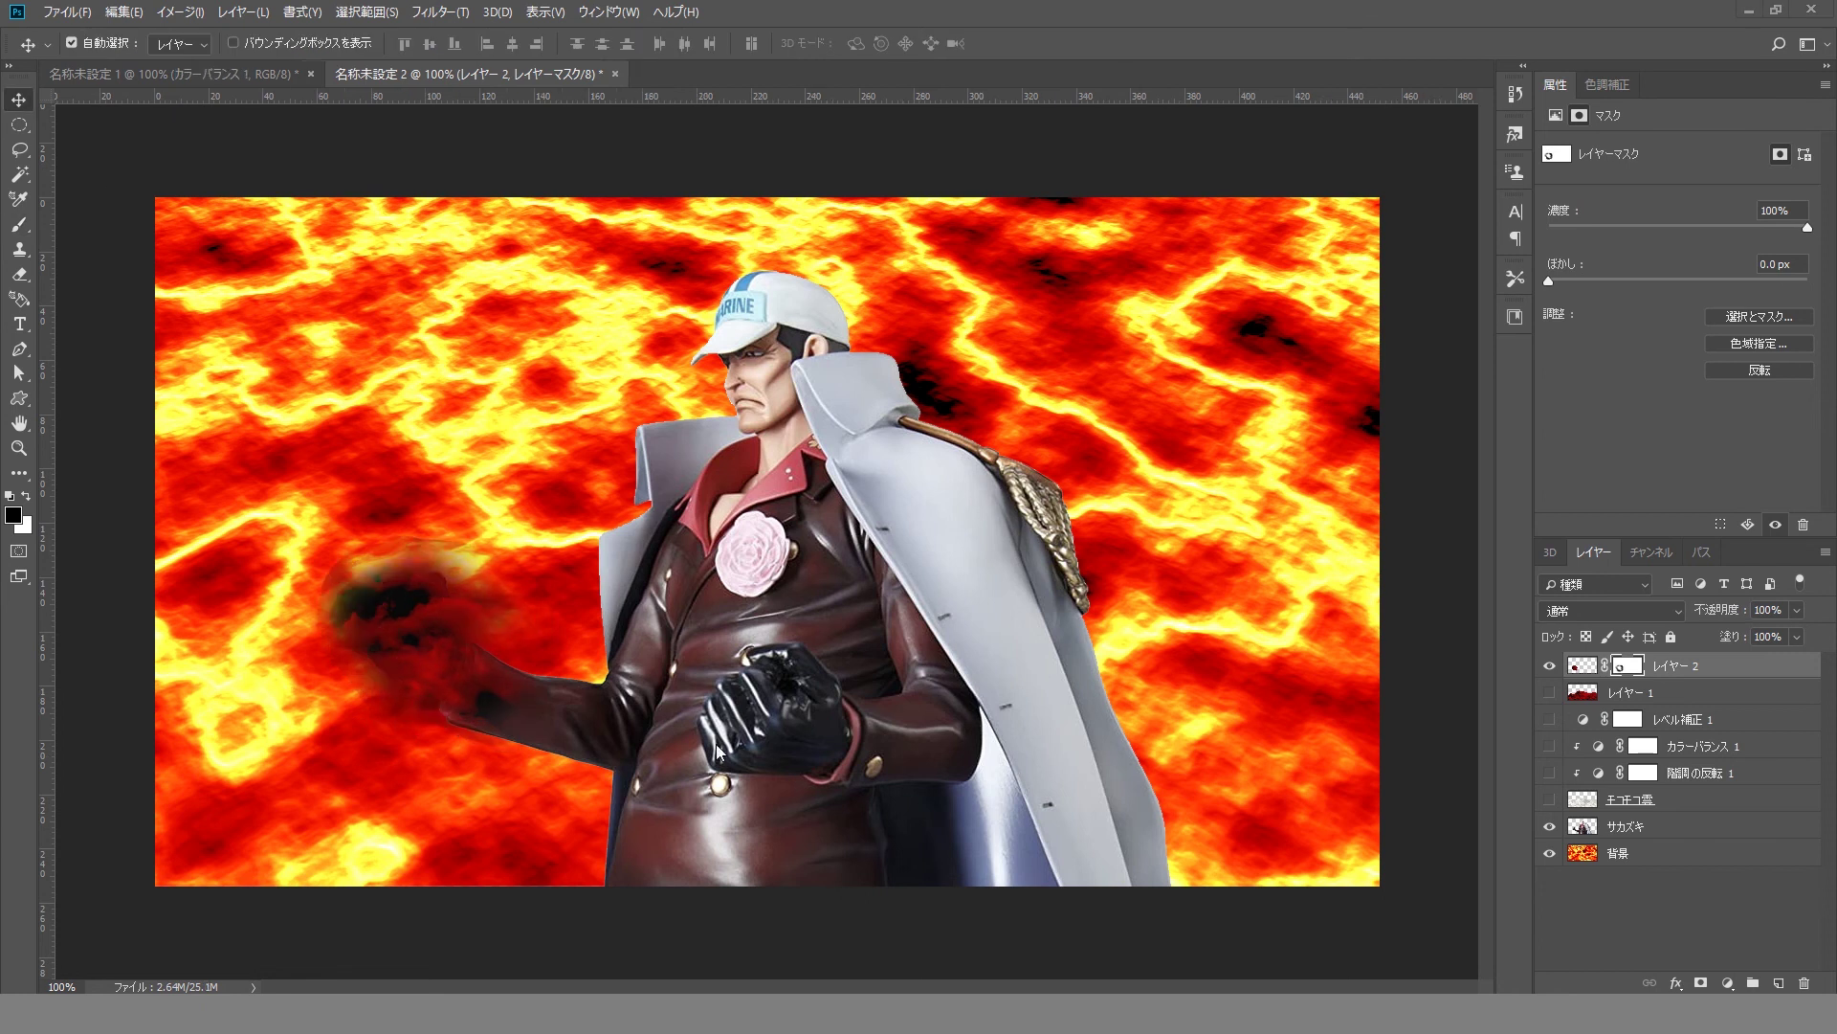
{"action": "key", "text": "ctrl+l"}
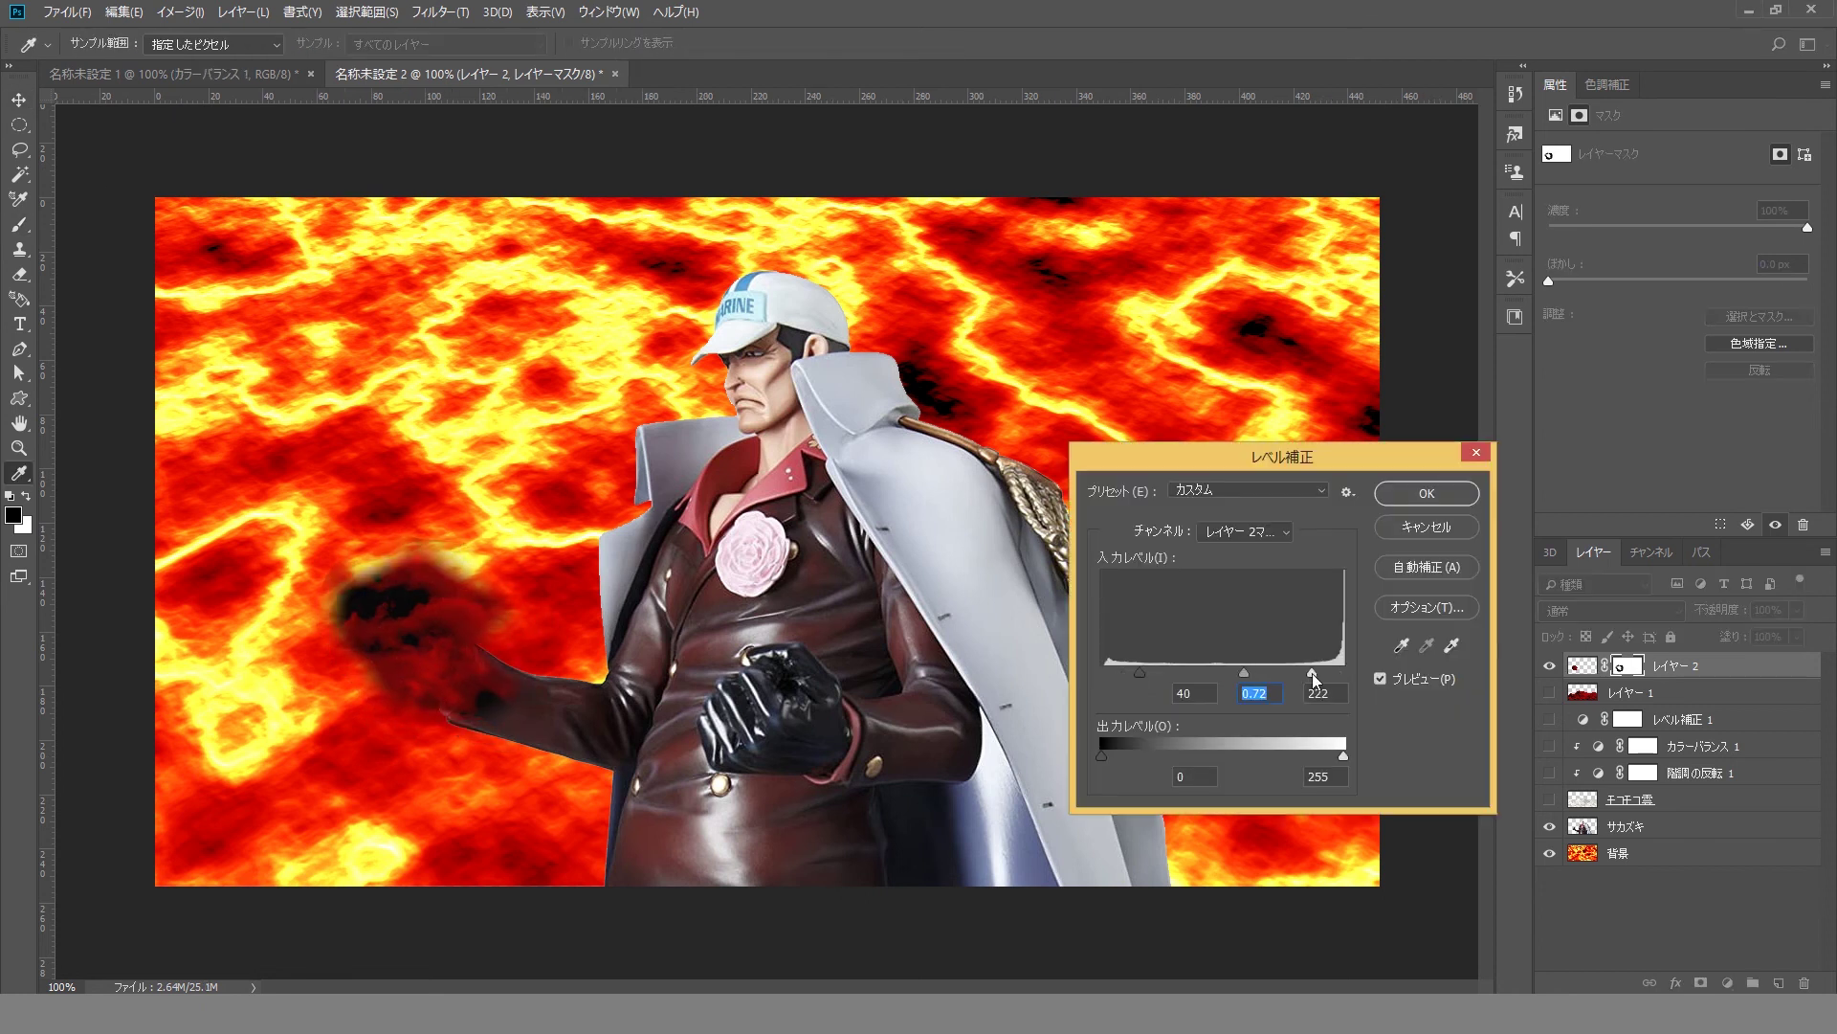
{"action": "left_click", "coordinate": [1427, 494]}
{"action": "key", "text": "ctrl+t"}
{"action": "left_click_drag", "start_coordinate": [326, 526], "coordinate": [257, 486]}
{"action": "key", "text": "Return"}
- Duplicate the cloud puff and rotate the copy across the figure's chest
{"action": "key", "text": "b"}
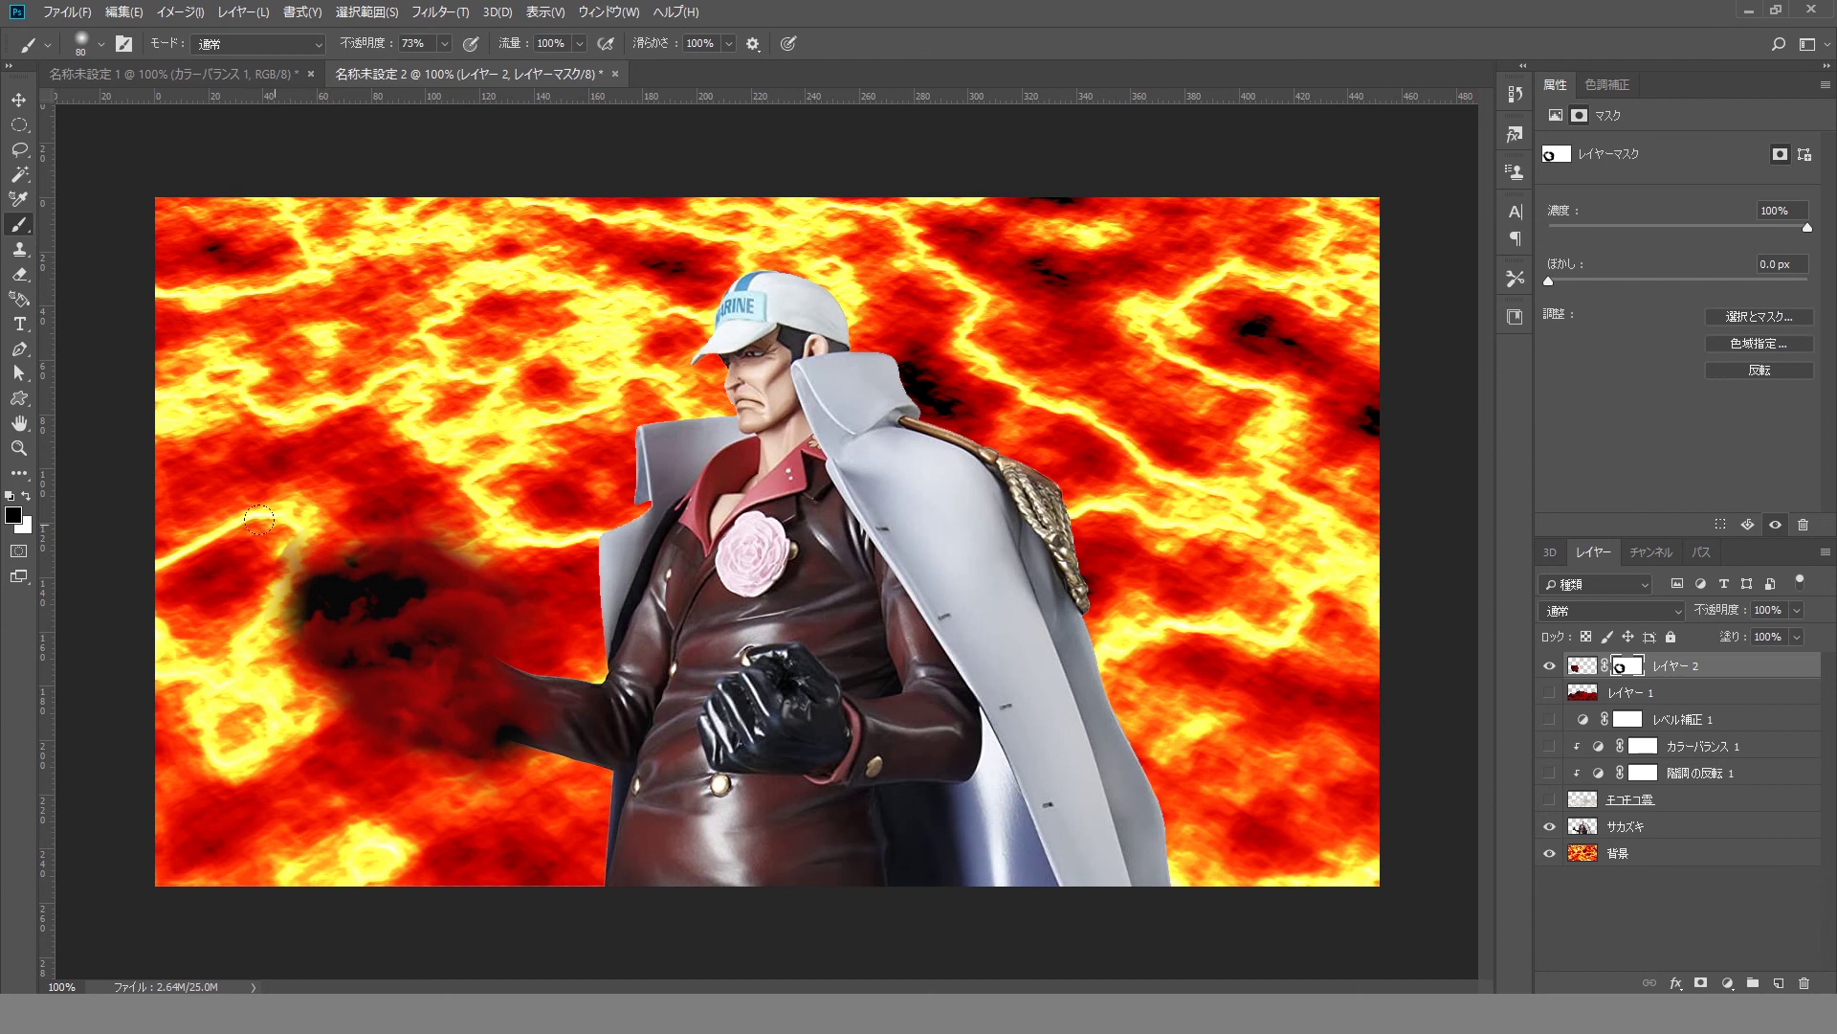
{"action": "key", "text": "v"}
{"action": "key", "text": "ctrl+j"}
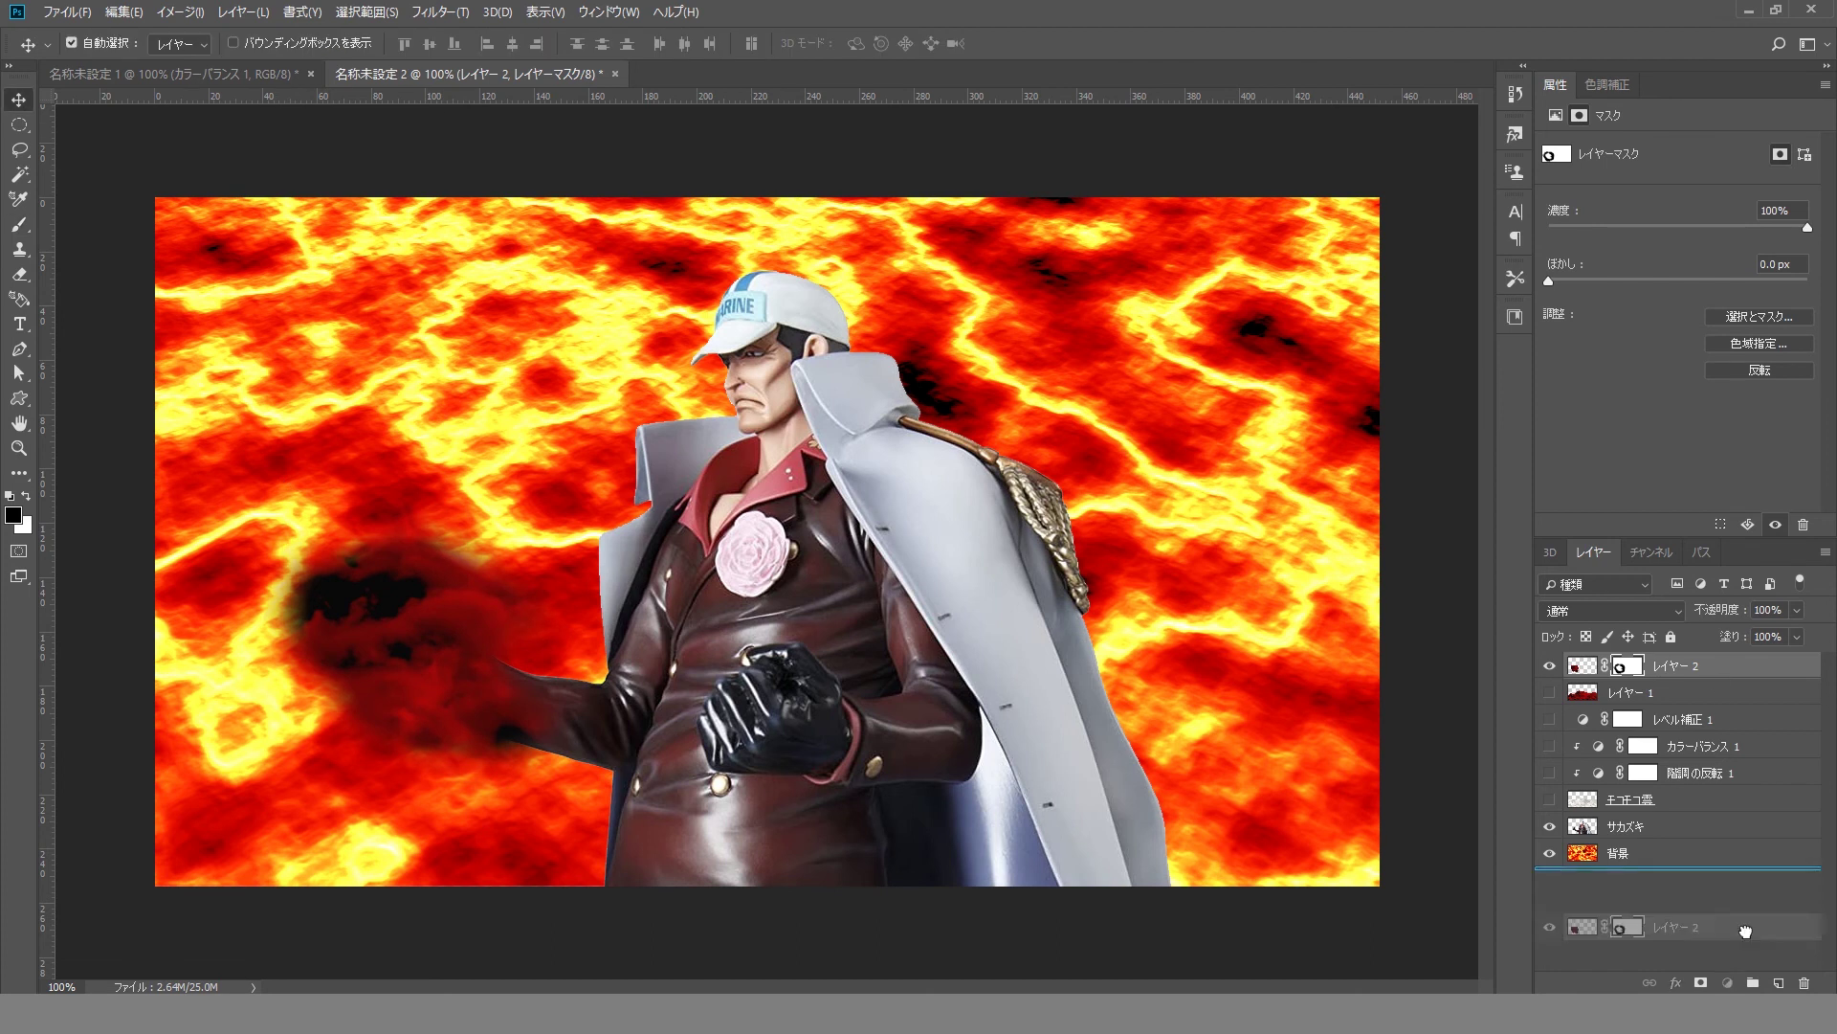
{"action": "left_click_drag", "start_coordinate": [335, 612], "coordinate": [770, 698]}
{"action": "key", "text": "ctrl+t"}
{"action": "left_click_drag", "start_coordinate": [1005, 919], "coordinate": [1043, 861]}
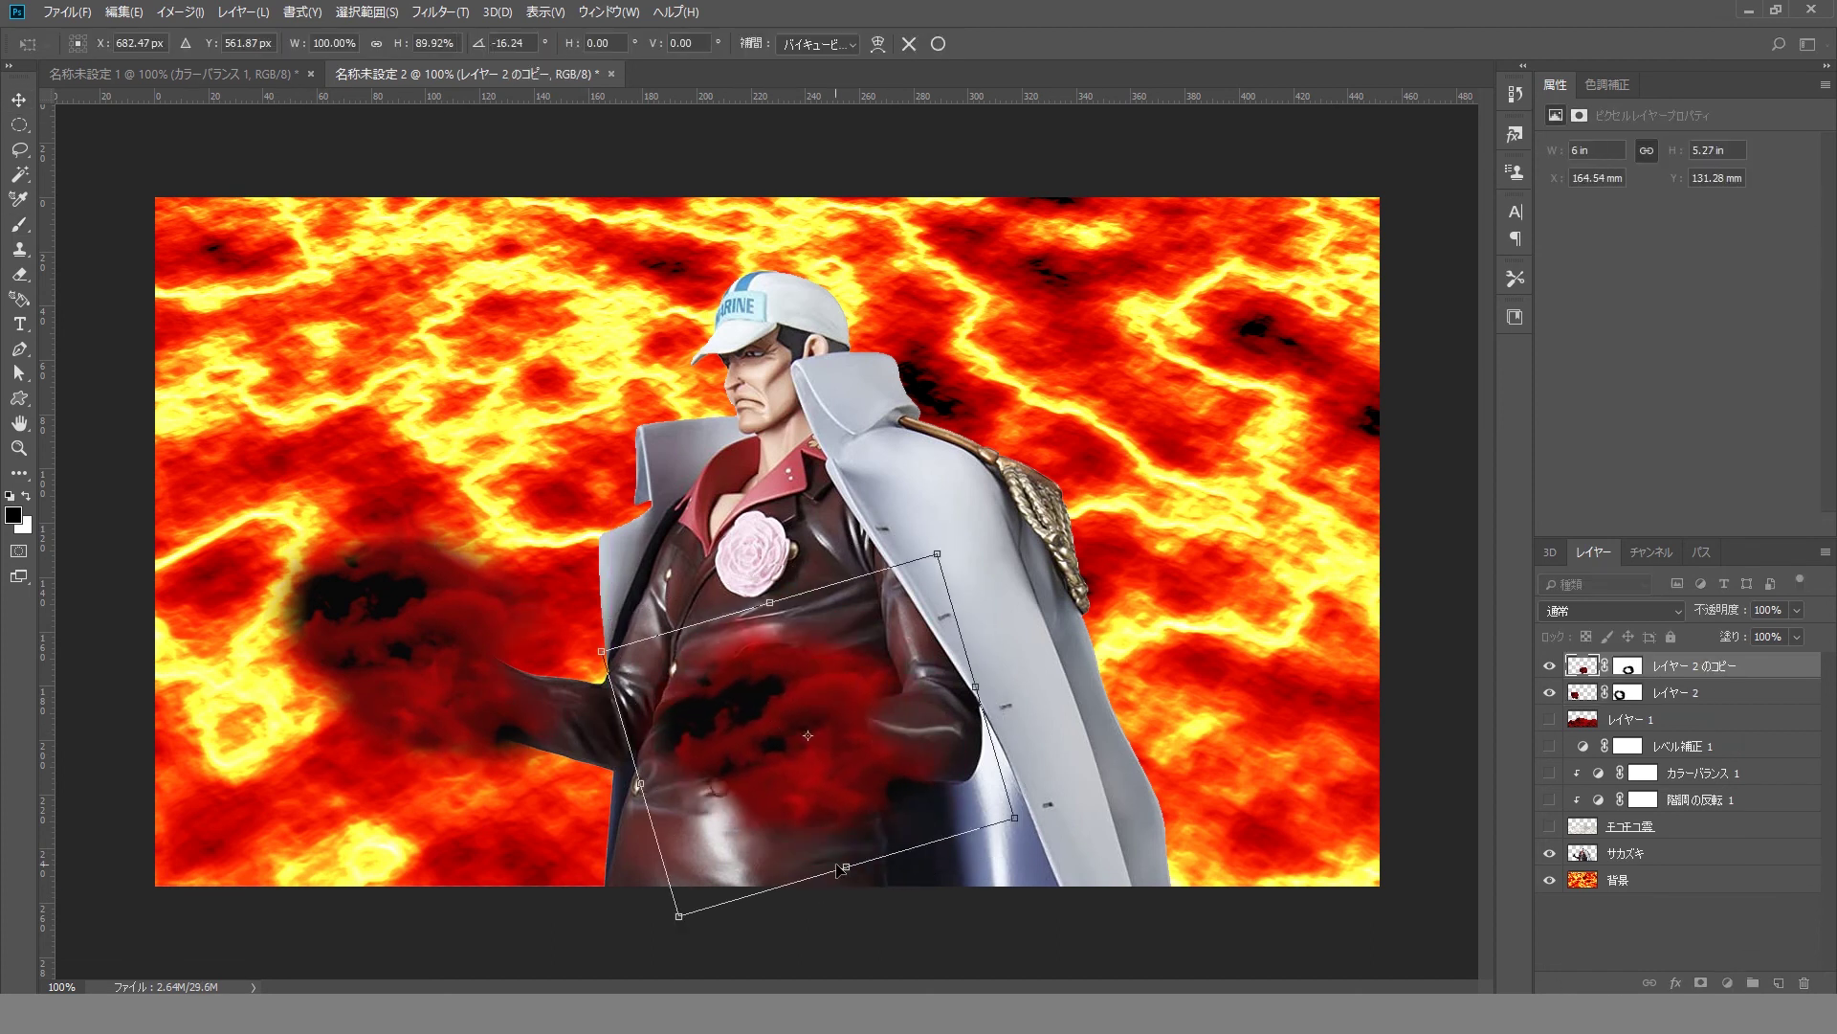
{"action": "key", "text": "Return"}
- Select the red cloud layer and lasso a patch of the lower-left lava clouds
{"action": "key", "text": "l"}
{"action": "left_click_drag", "start_coordinate": [577, 865], "coordinate": [915, 838]}
{"action": "key", "text": "v"}
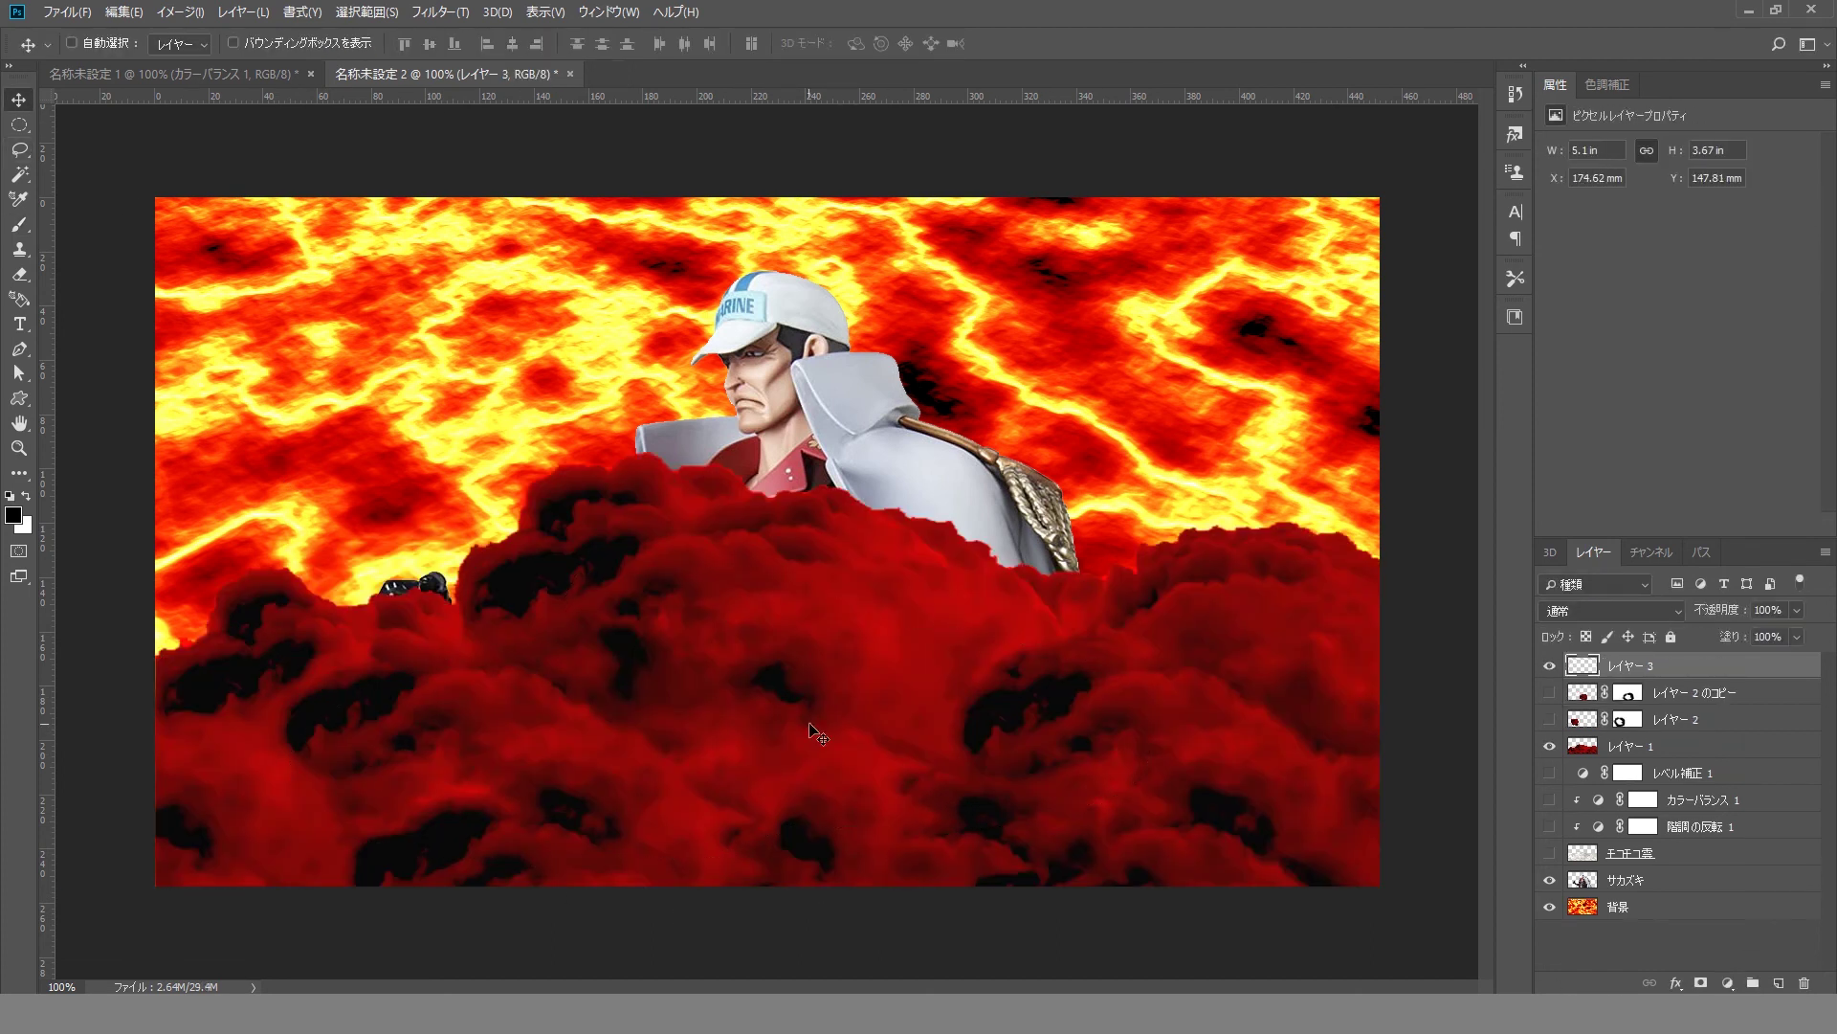
{"action": "key", "text": "ctrl+d"}
{"action": "left_click", "coordinate": [818, 730]}
{"action": "key", "text": "l"}
{"action": "left_click_drag", "start_coordinate": [533, 851], "coordinate": [465, 692]}
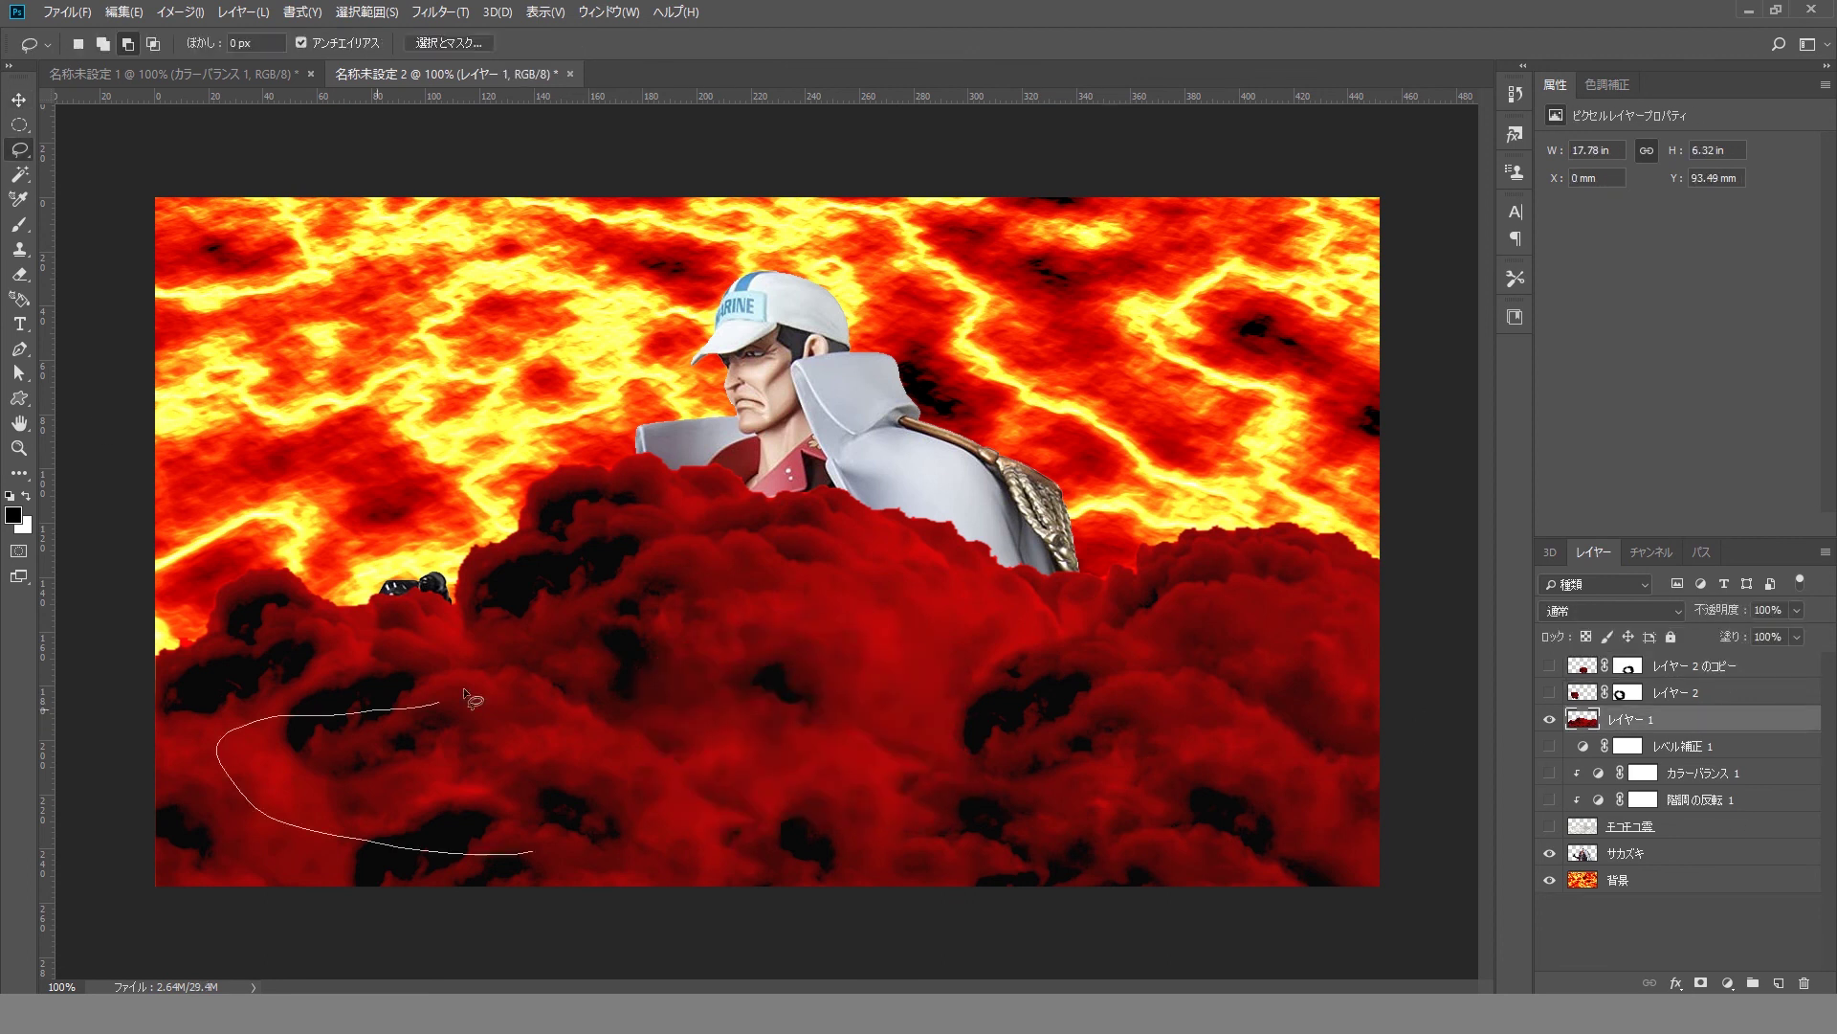
- Copy the lava patch to a new layer, hide the original, and rotate it along the coat
{"action": "key", "text": "ctrl+j"}
{"action": "left_click", "coordinate": [1549, 745]}
{"action": "key", "text": "ctrl+t"}
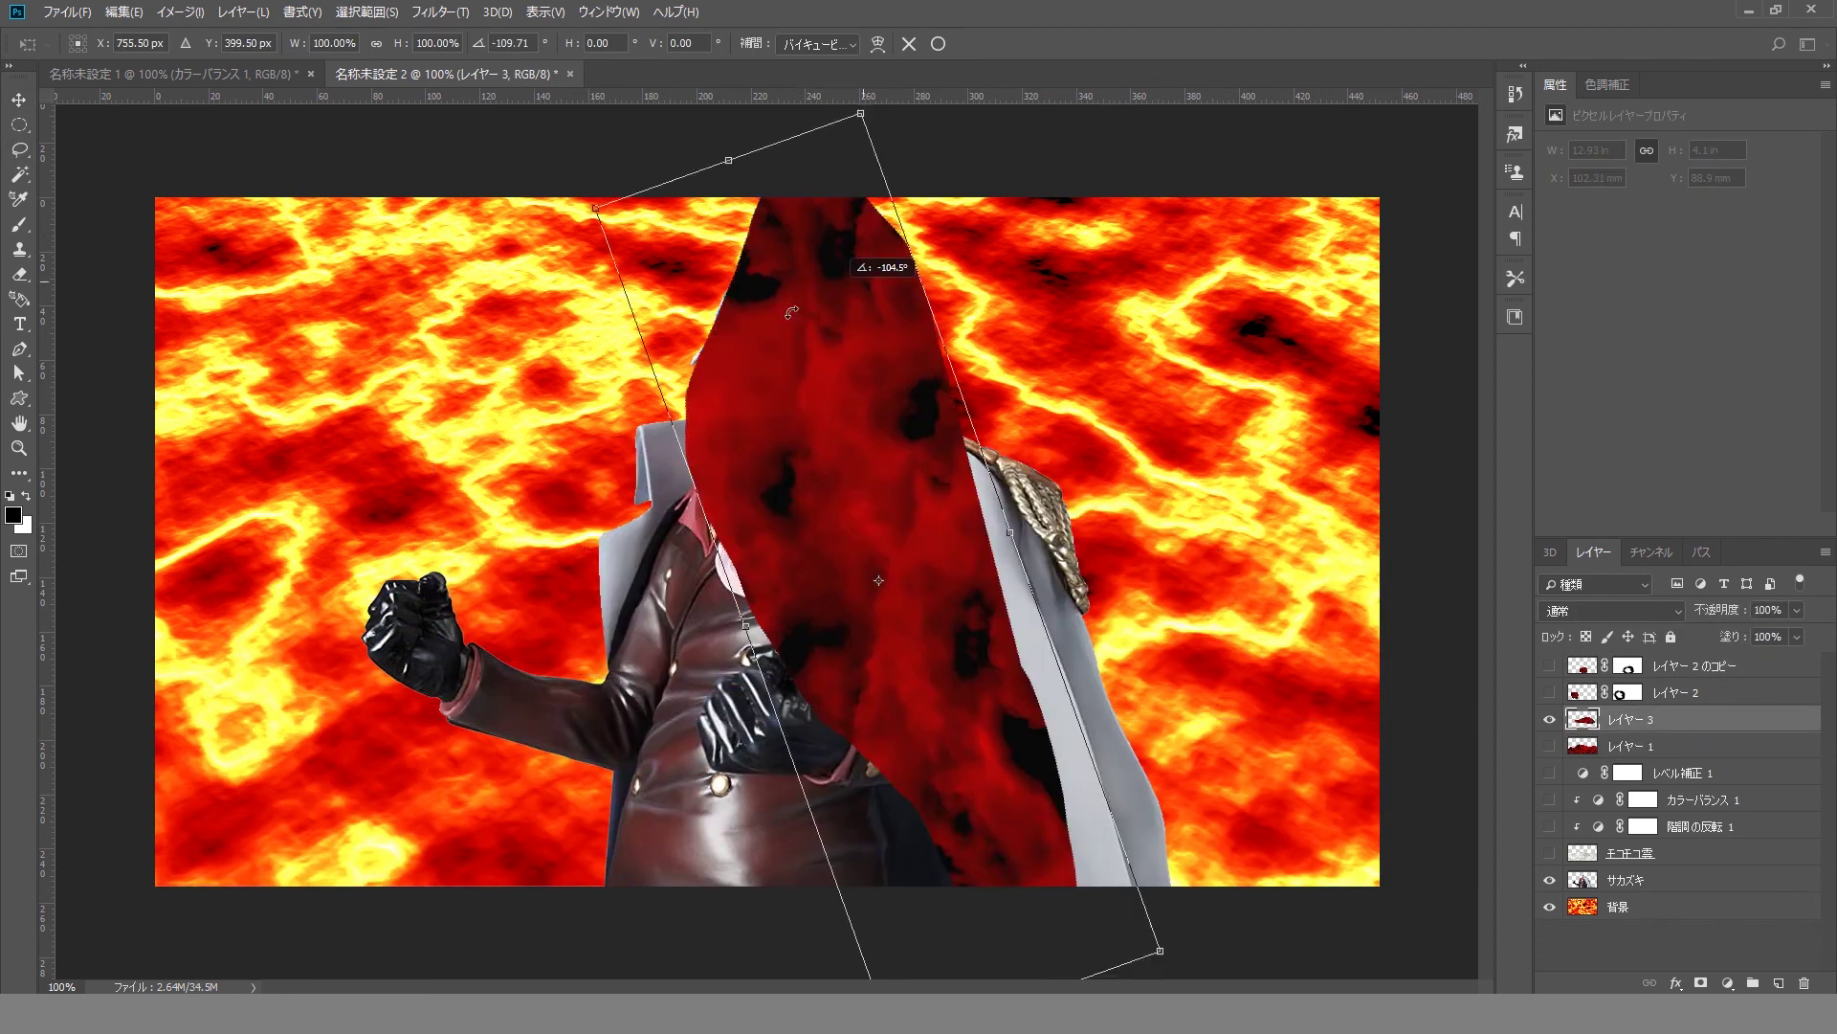
{"action": "mouse_move", "coordinate": [967, 536]}
{"action": "left_mouse_down"}
{"action": "mouse_move", "coordinate": [1006, 599]}
{"action": "mouse_move", "coordinate": [983, 597]}
{"action": "left_mouse_up"}
{"action": "key", "text": "Return"}
- Trim the lava to the coat, set it to Multiply, show the smoke layers and add a mask
{"action": "key", "text": "6"}
{"action": "key", "text": "9"}
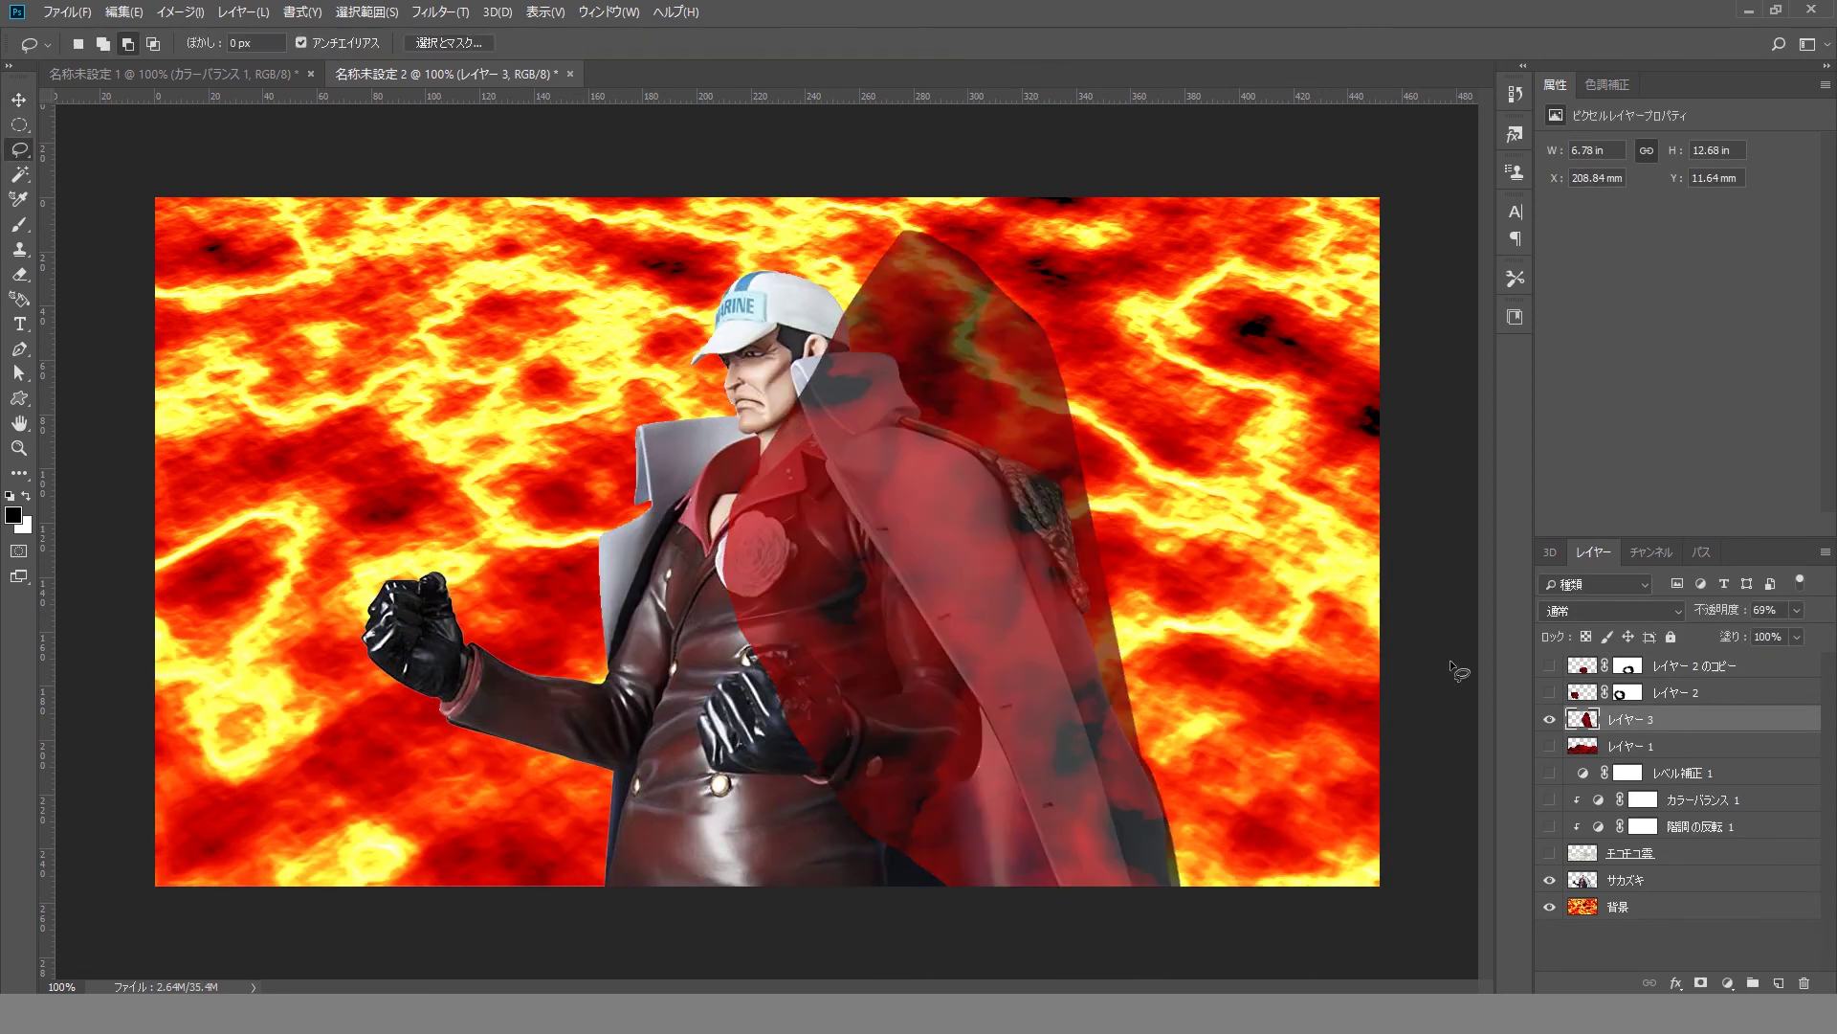
{"action": "key", "text": "v"}
{"action": "key", "text": "Delete"}
{"action": "key", "text": "ctrl+d"}
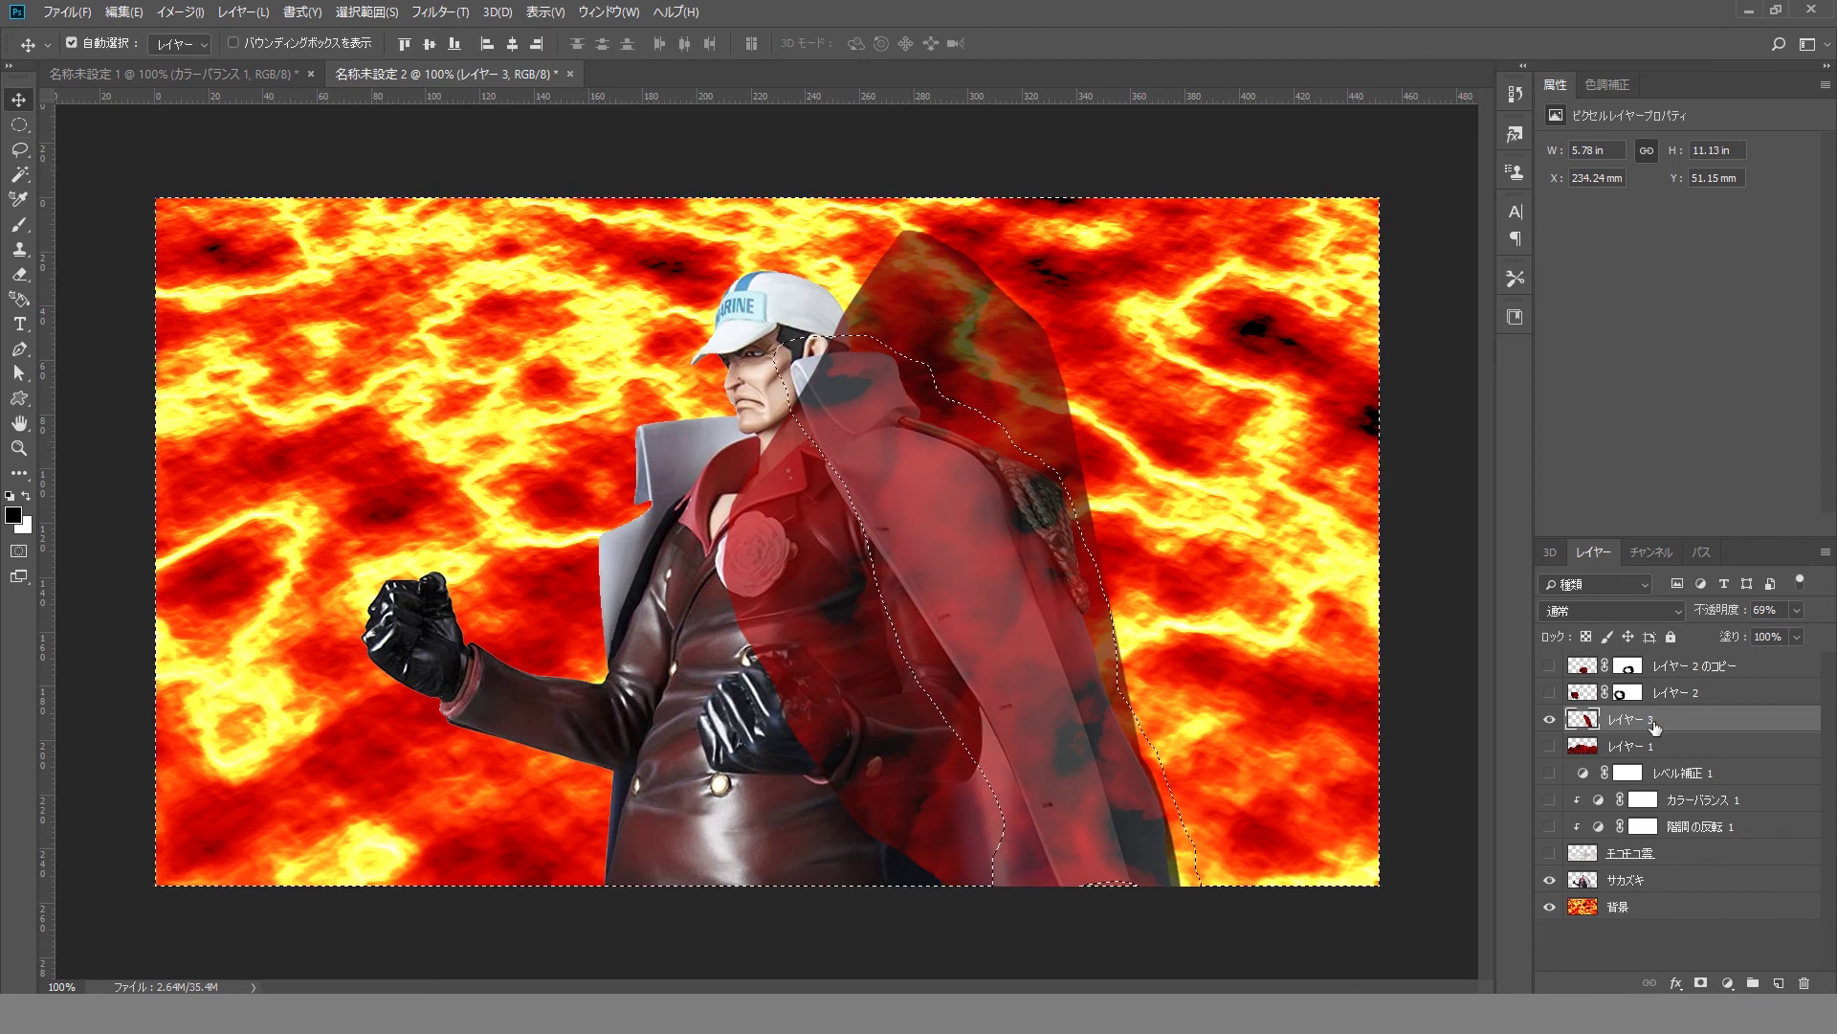
{"action": "key", "text": "0"}
{"action": "key", "text": "shift+alt+b"}
{"action": "key", "text": "shift+alt+m"}
{"action": "left_click_drag", "start_coordinate": [1549, 665], "coordinate": [1550, 692]}
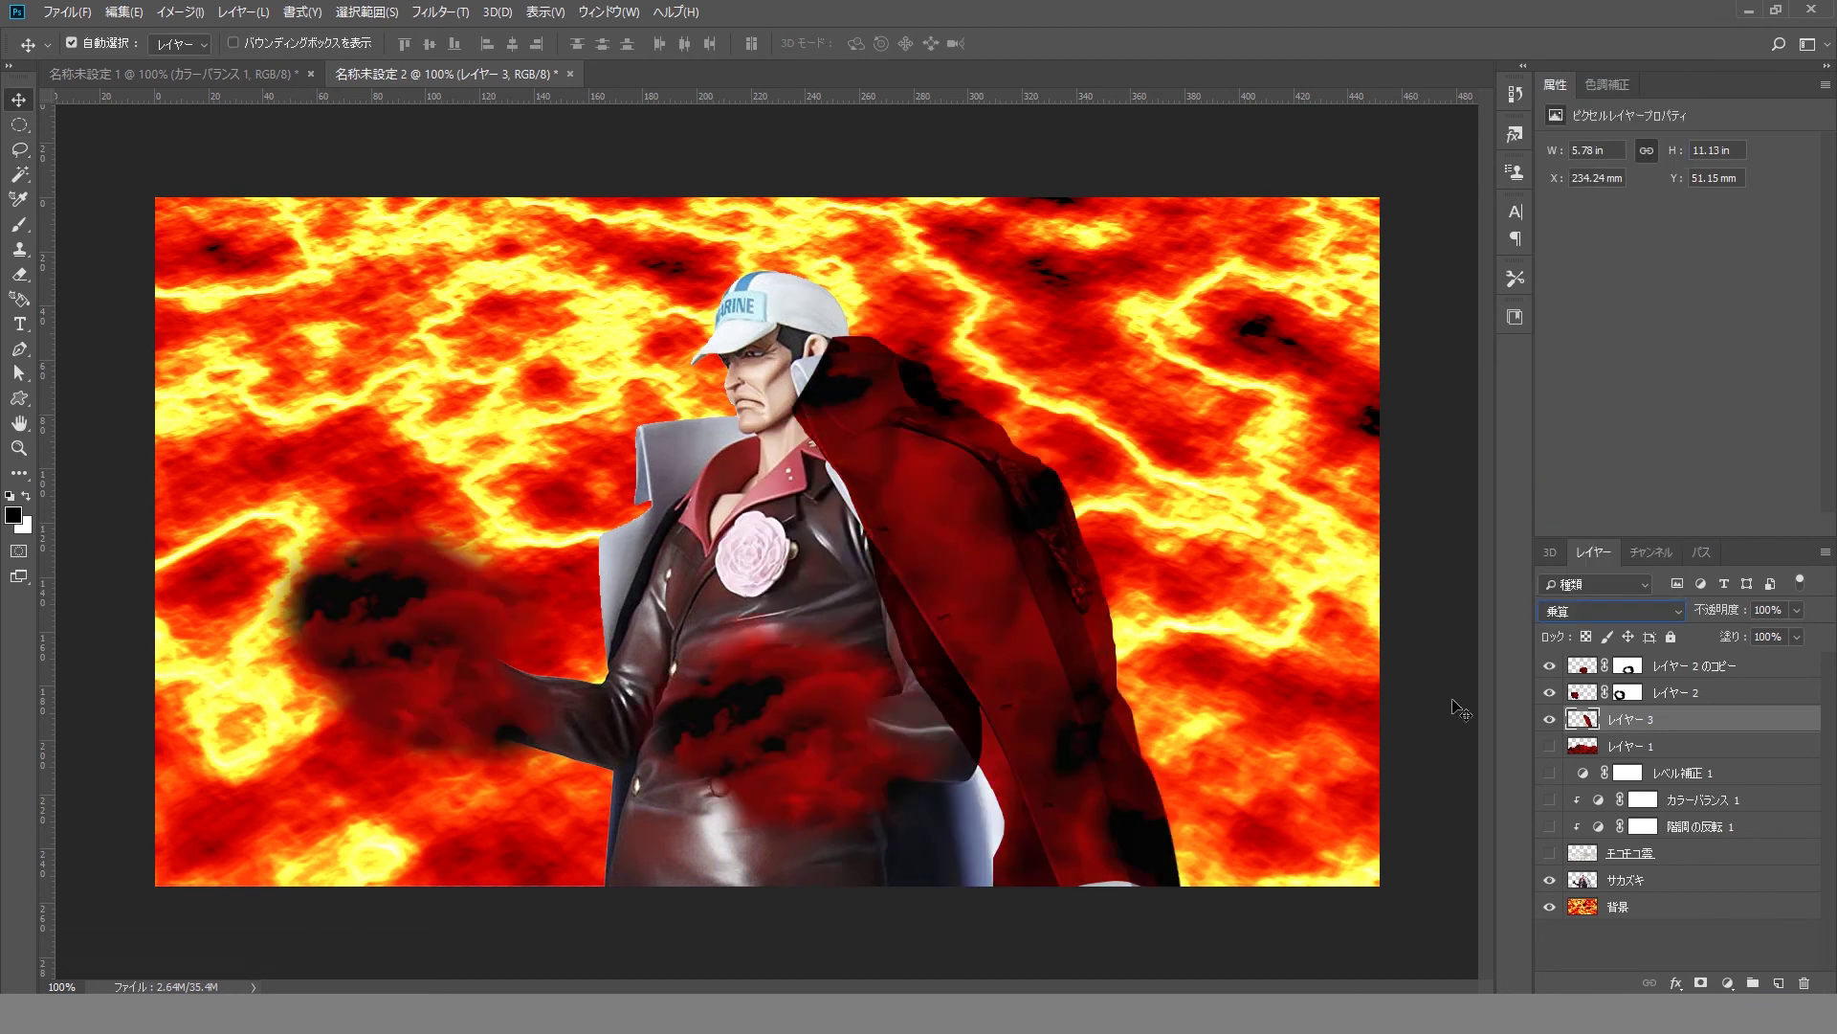
{"action": "left_click", "coordinate": [1700, 983]}
- Mask out the red overlay down the right side and arm
{"action": "key", "text": "b"}
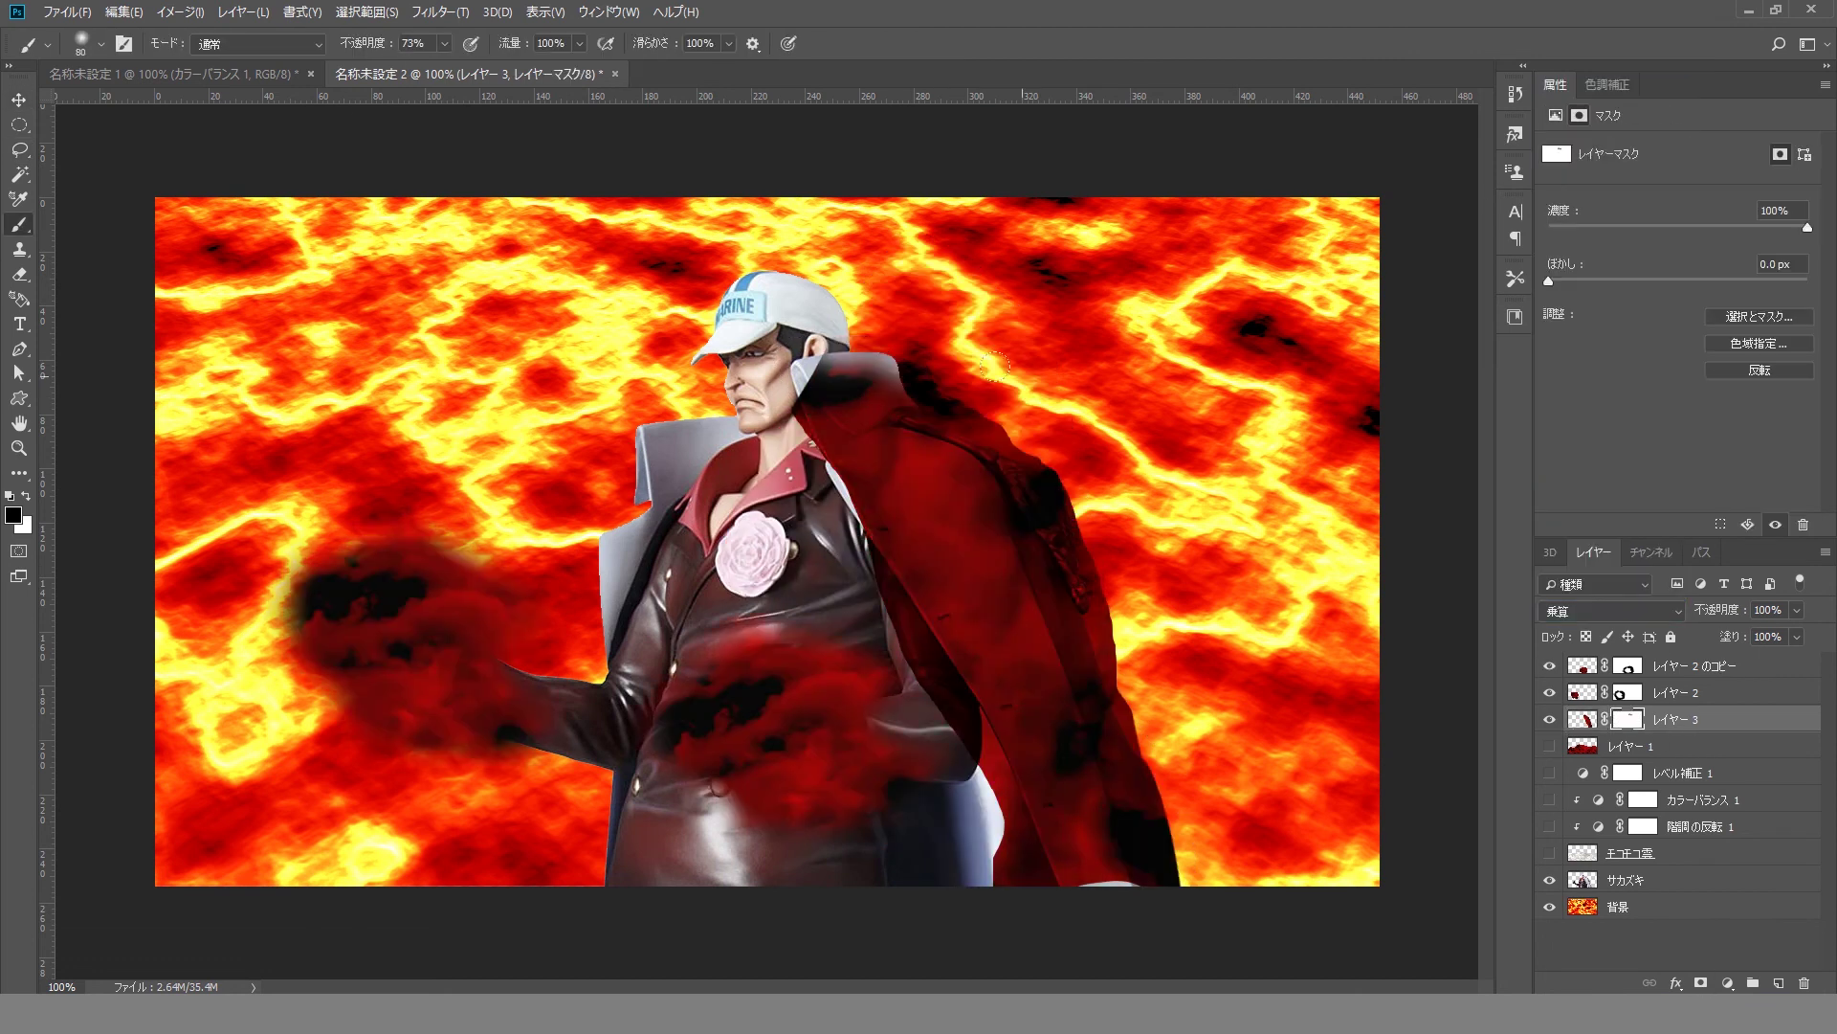
{"action": "mouse_move", "coordinate": [1007, 430]}
{"action": "left_mouse_down"}
{"action": "mouse_move", "coordinate": [1119, 727]}
{"action": "mouse_move", "coordinate": [1004, 861]}
{"action": "mouse_move", "coordinate": [792, 428]}
{"action": "mouse_move", "coordinate": [857, 516]}
{"action": "left_mouse_up"}
{"action": "key", "text": "x"}
- Warp the lava piece so it bends to follow the coat
{"action": "key", "text": "v"}
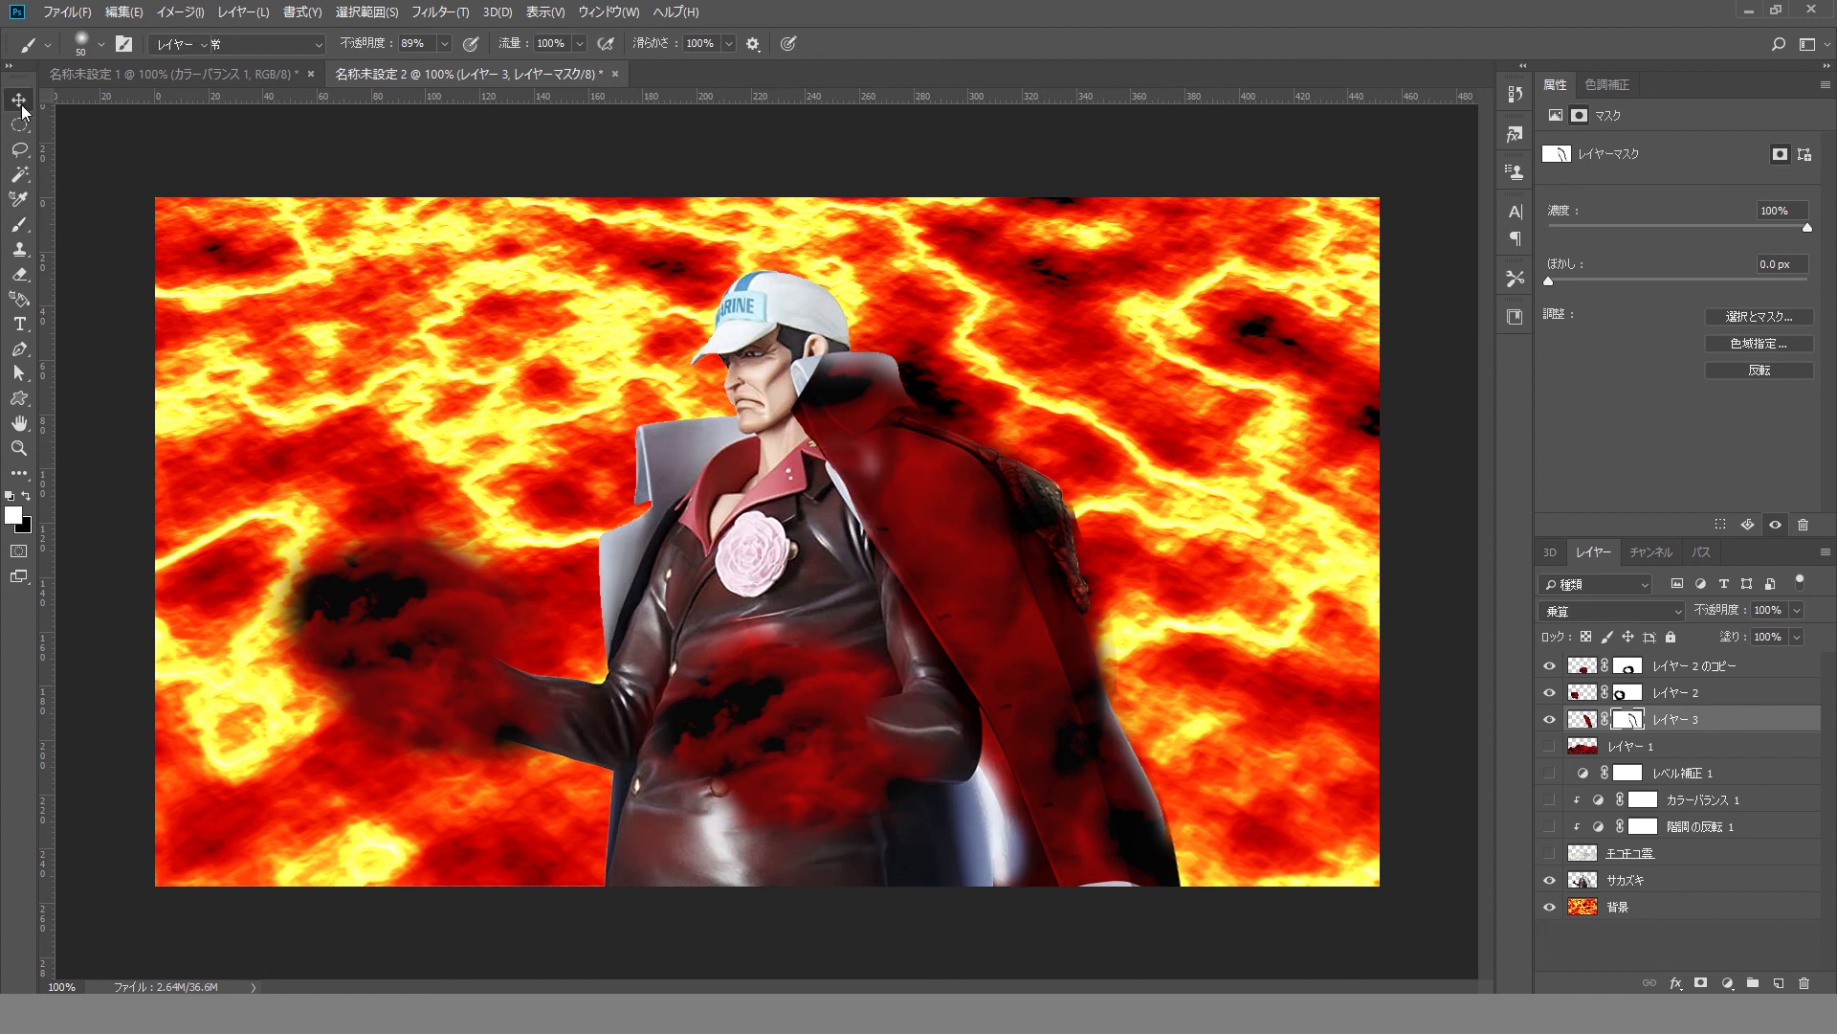
{"action": "left_click", "coordinate": [124, 11]}
{"action": "left_click", "coordinate": [465, 551]}
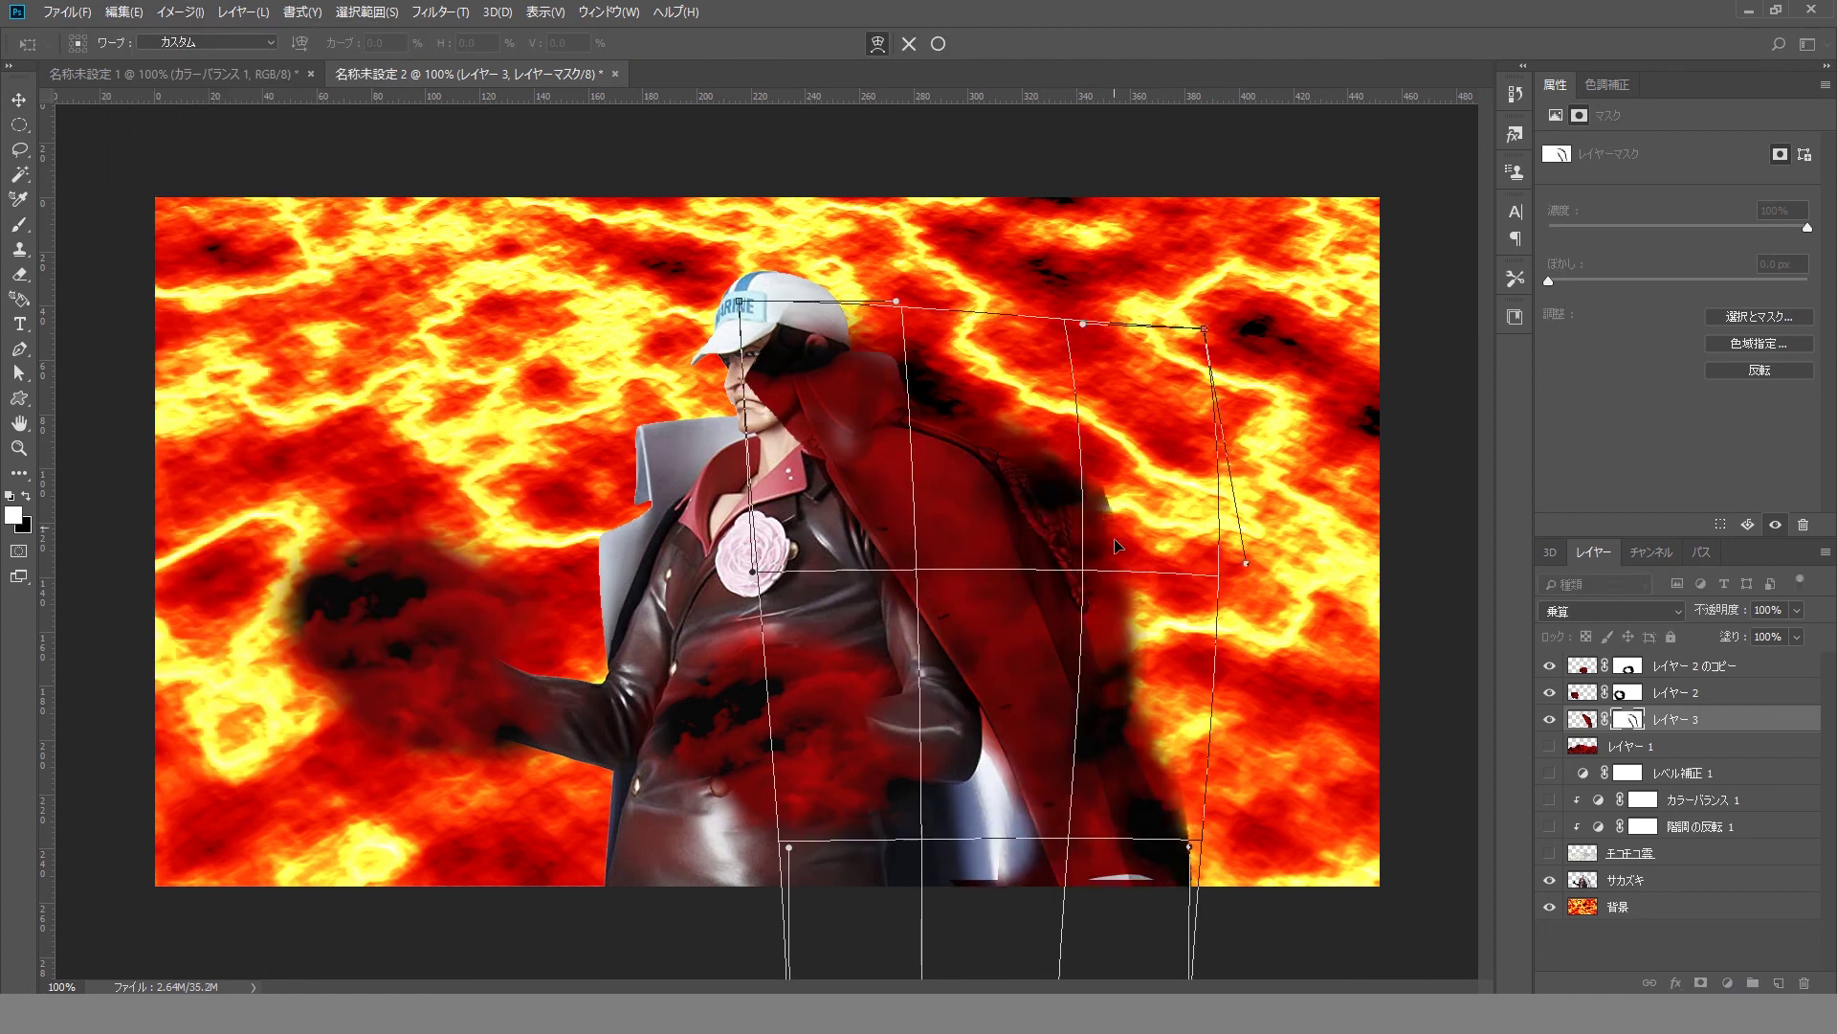
{"action": "left_click_drag", "start_coordinate": [842, 436], "coordinate": [890, 341]}
{"action": "key", "text": "Return"}
- Choose the 雷 cloud brush preset with black as the painting colour
{"action": "key", "text": "b"}
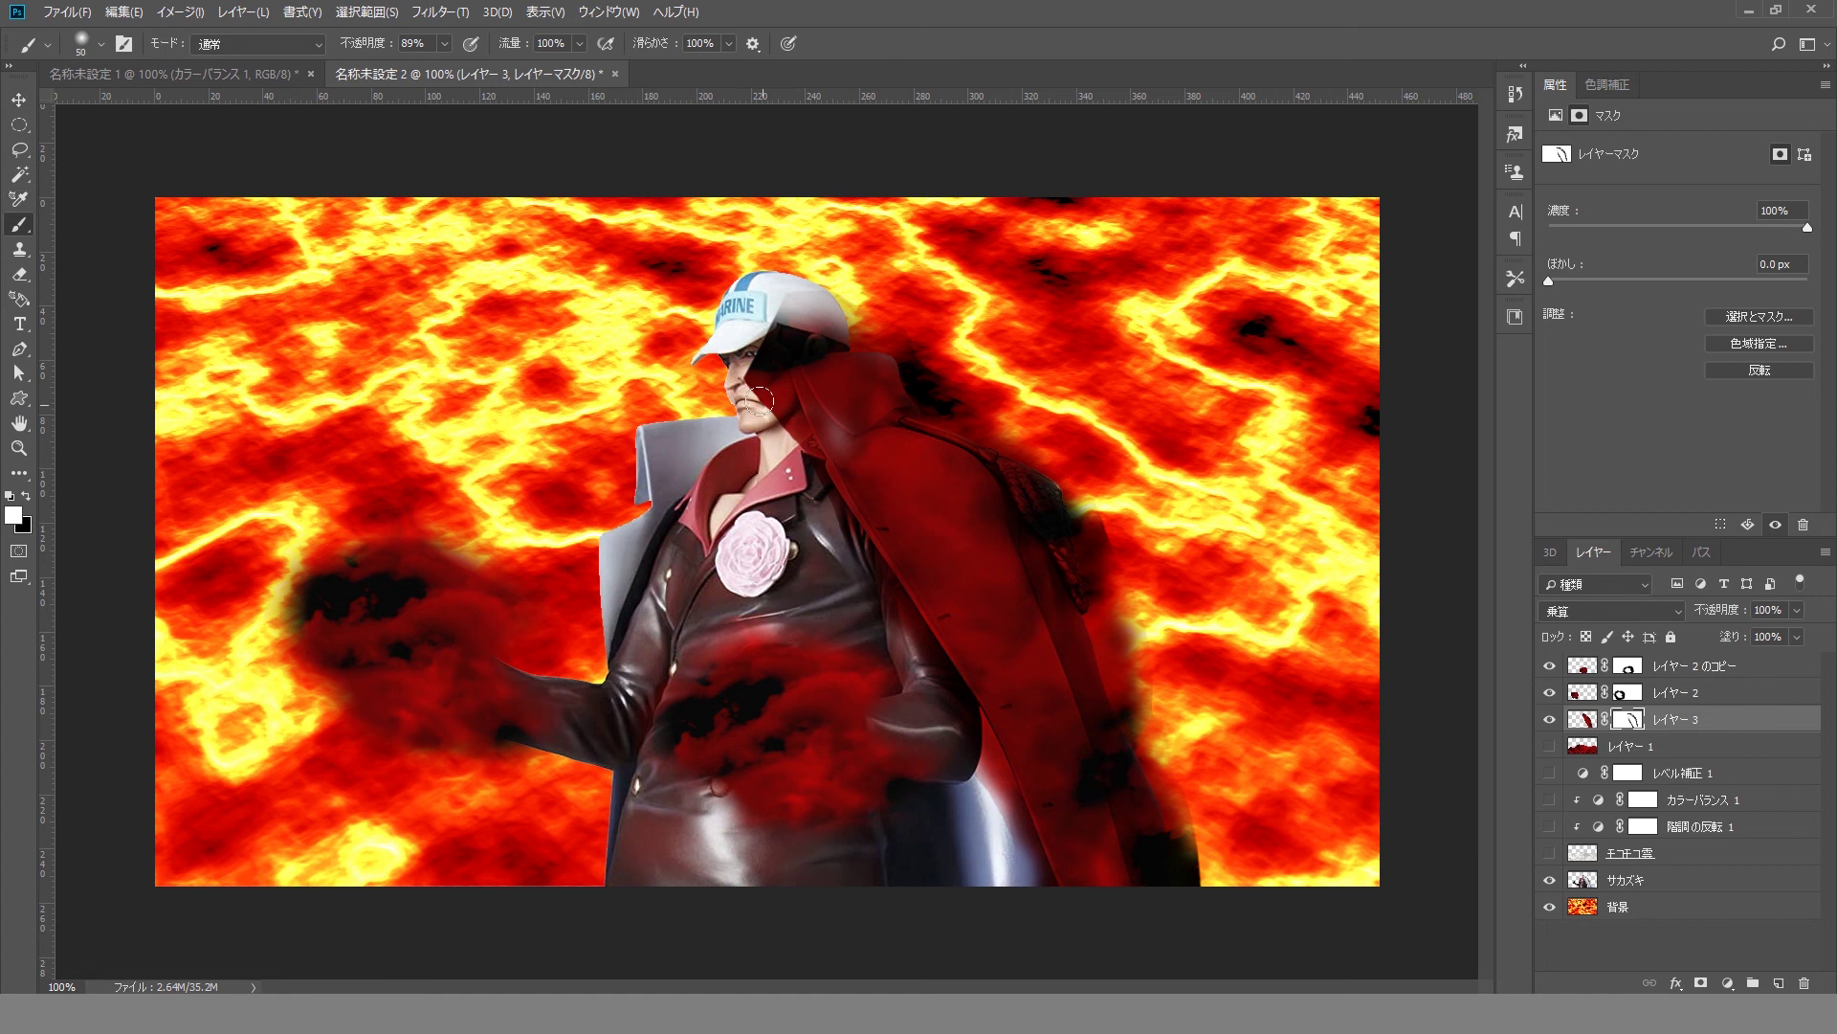
{"action": "key", "text": "x"}
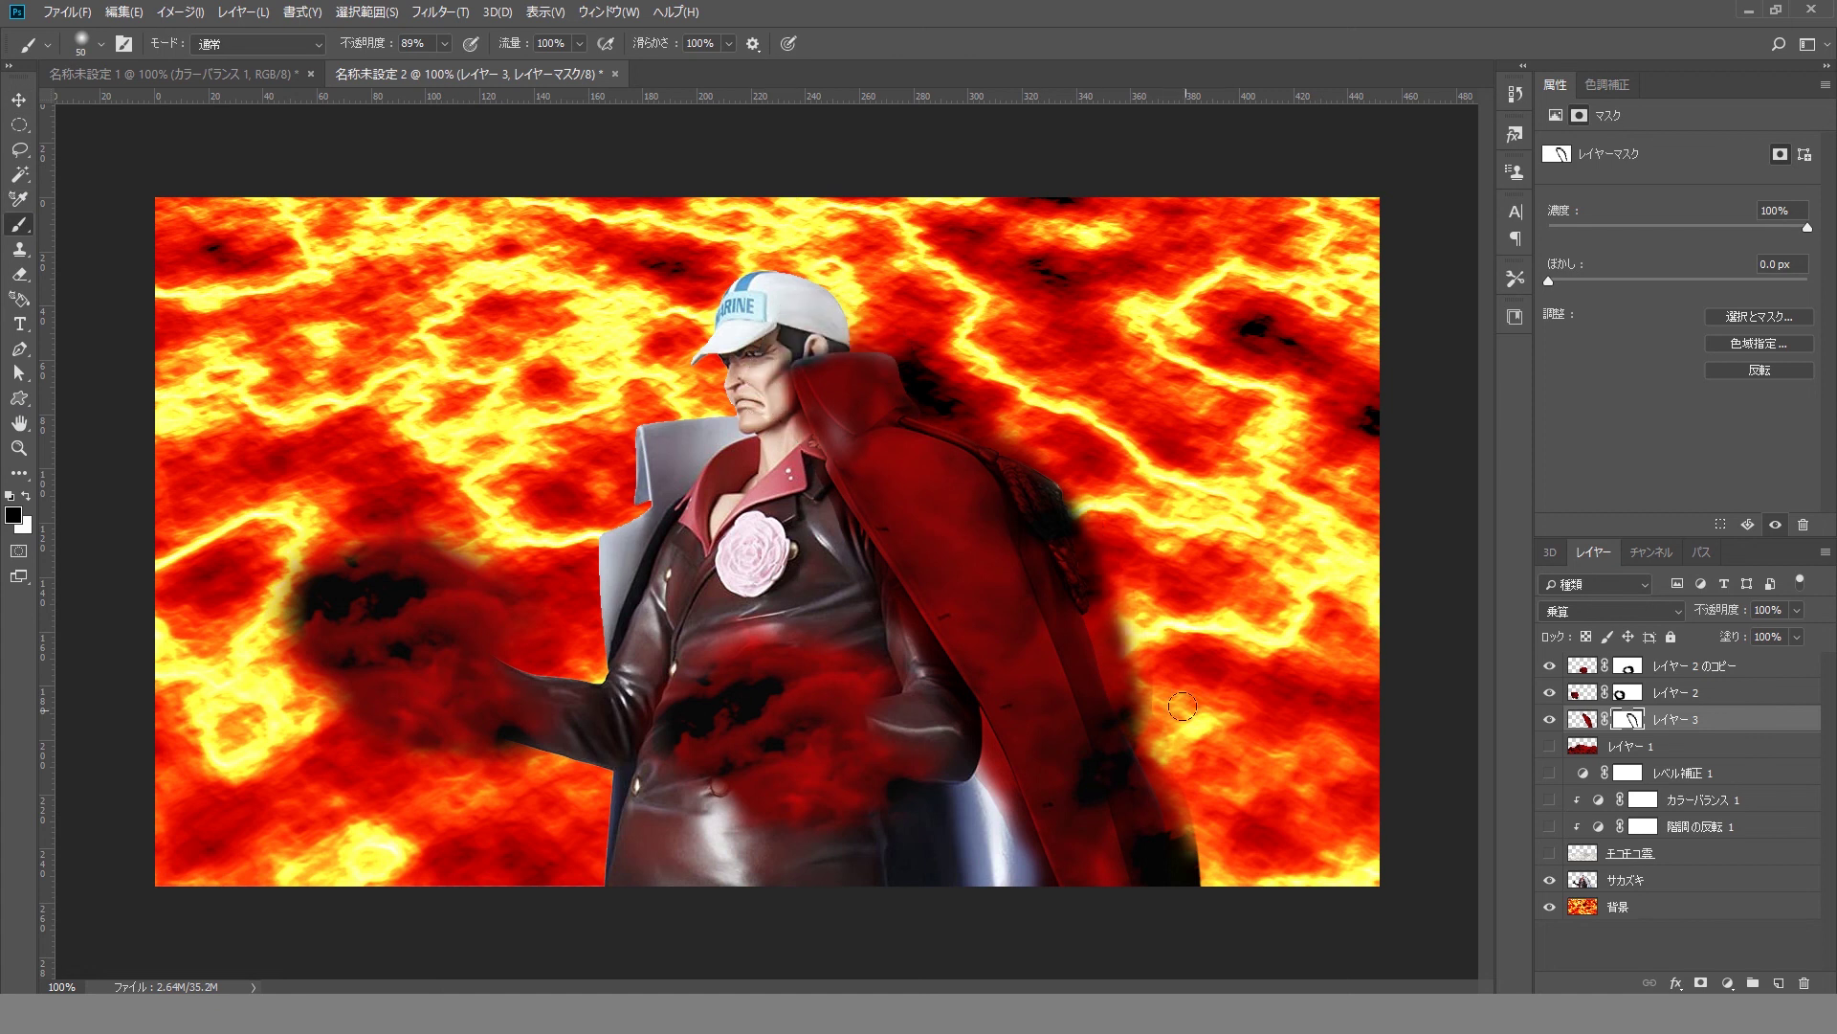
{"action": "left_click", "coordinate": [101, 43]}
{"action": "scroll", "coordinate": [335, 395], "scroll_direction": "down", "scroll_amount": 5}
{"action": "left_click", "coordinate": [335, 395]}
{"action": "key", "text": "Return"}
- Paint cloudy mask edges along the coat at low opacity, then set mask Levels white to 182
{"action": "left_click_drag", "start_coordinate": [1113, 698], "coordinate": [1191, 901]}
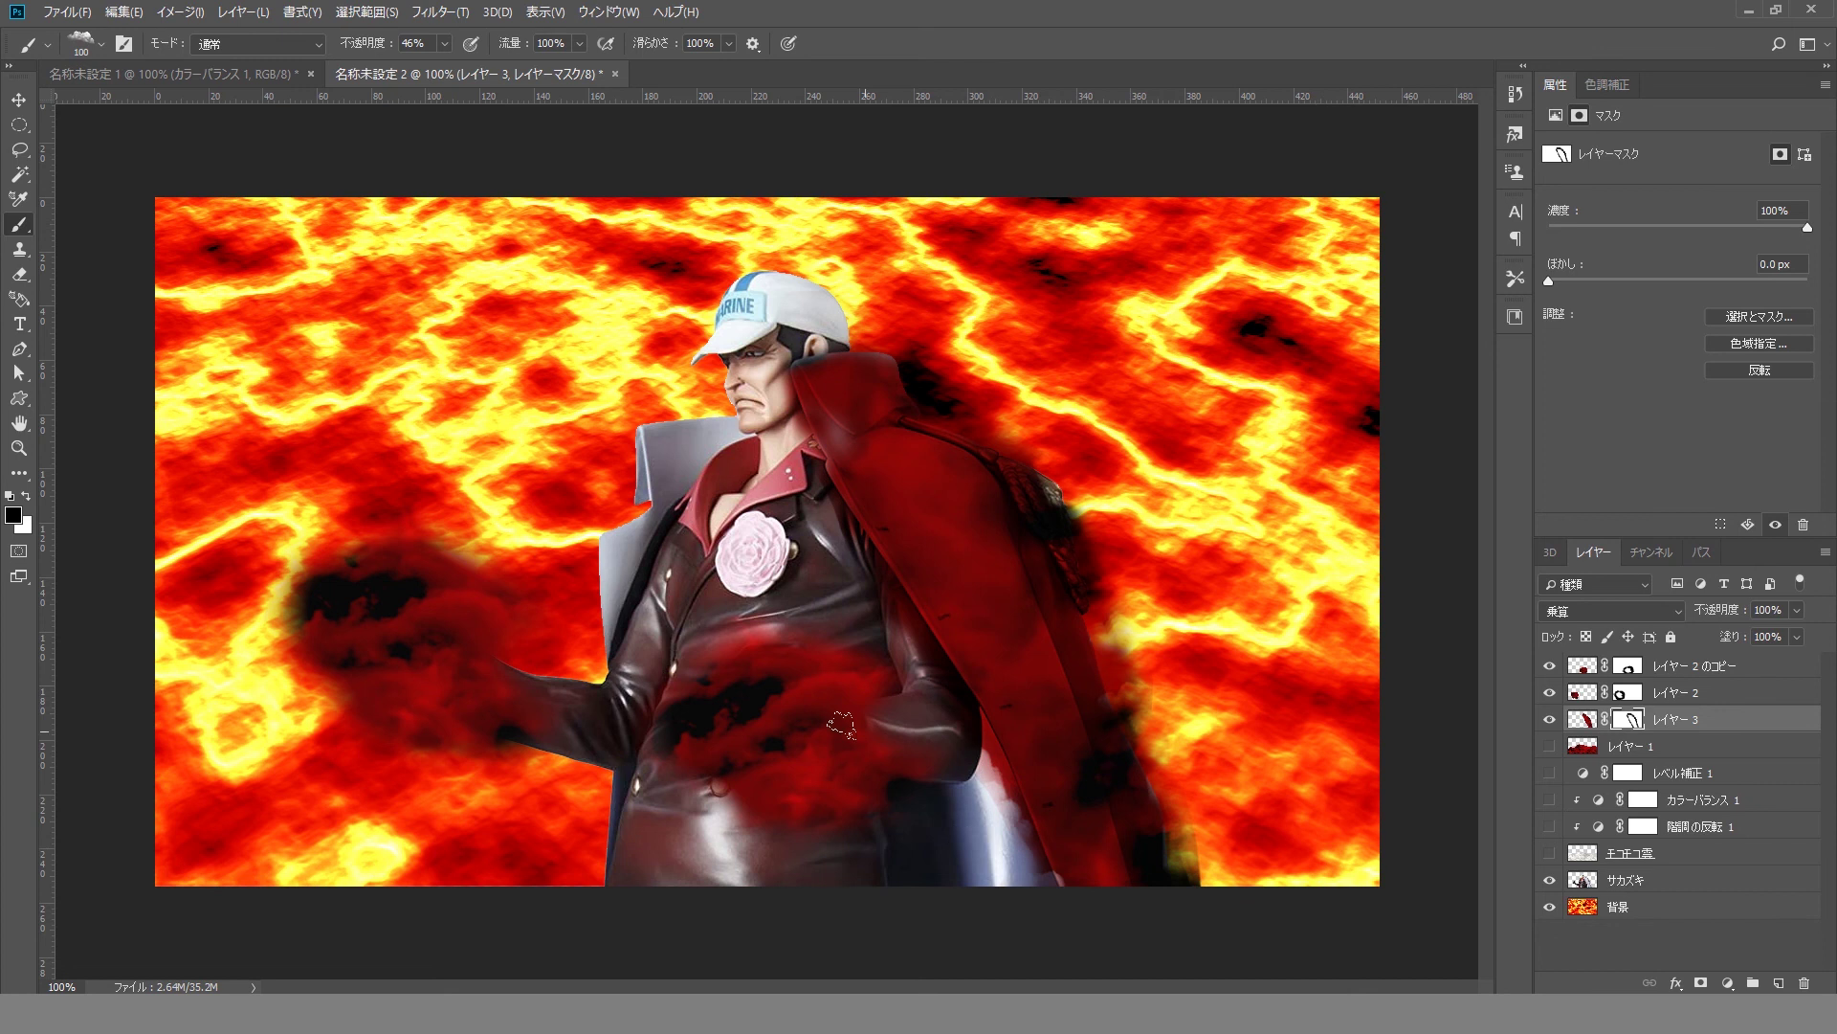
{"action": "key", "text": "1"}
{"action": "key", "text": "2"}
{"action": "mouse_move", "coordinate": [842, 724]}
{"action": "left_mouse_down"}
{"action": "mouse_move", "coordinate": [890, 536]}
{"action": "mouse_move", "coordinate": [957, 459]}
{"action": "mouse_move", "coordinate": [863, 532]}
{"action": "left_mouse_up"}
{"action": "key", "text": "x"}
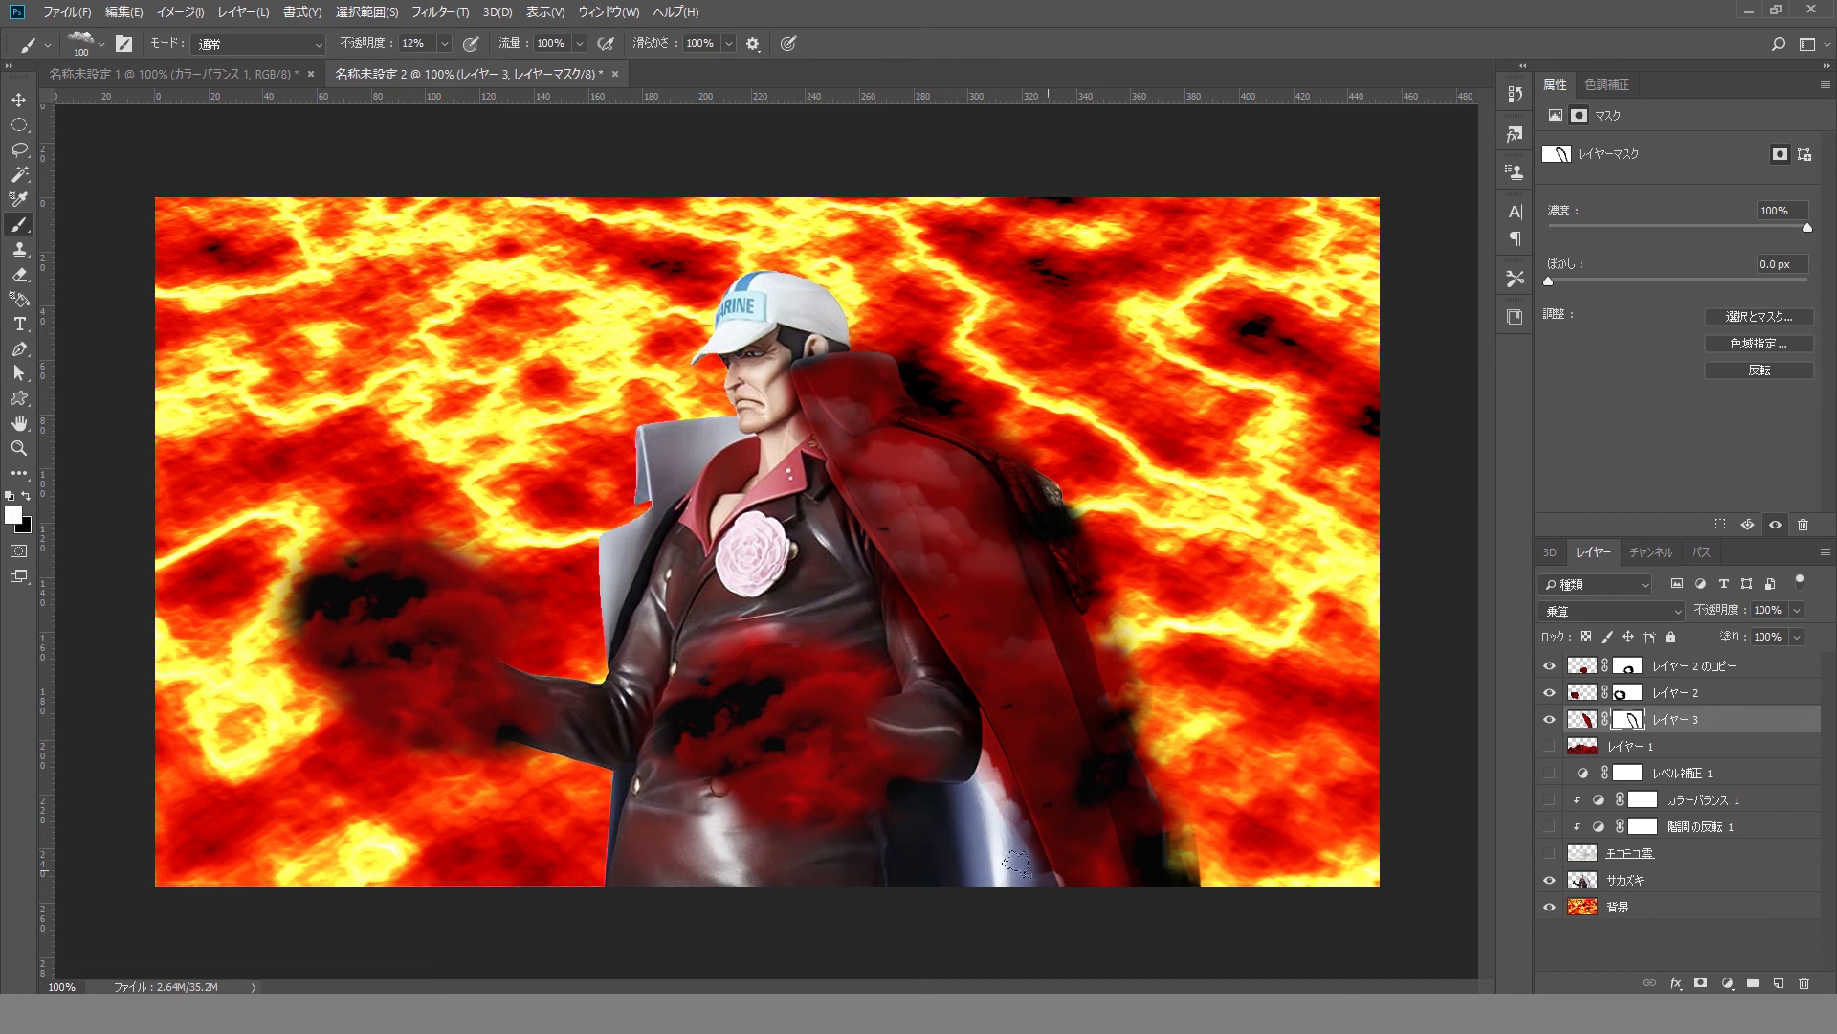
{"action": "key", "text": "Return"}
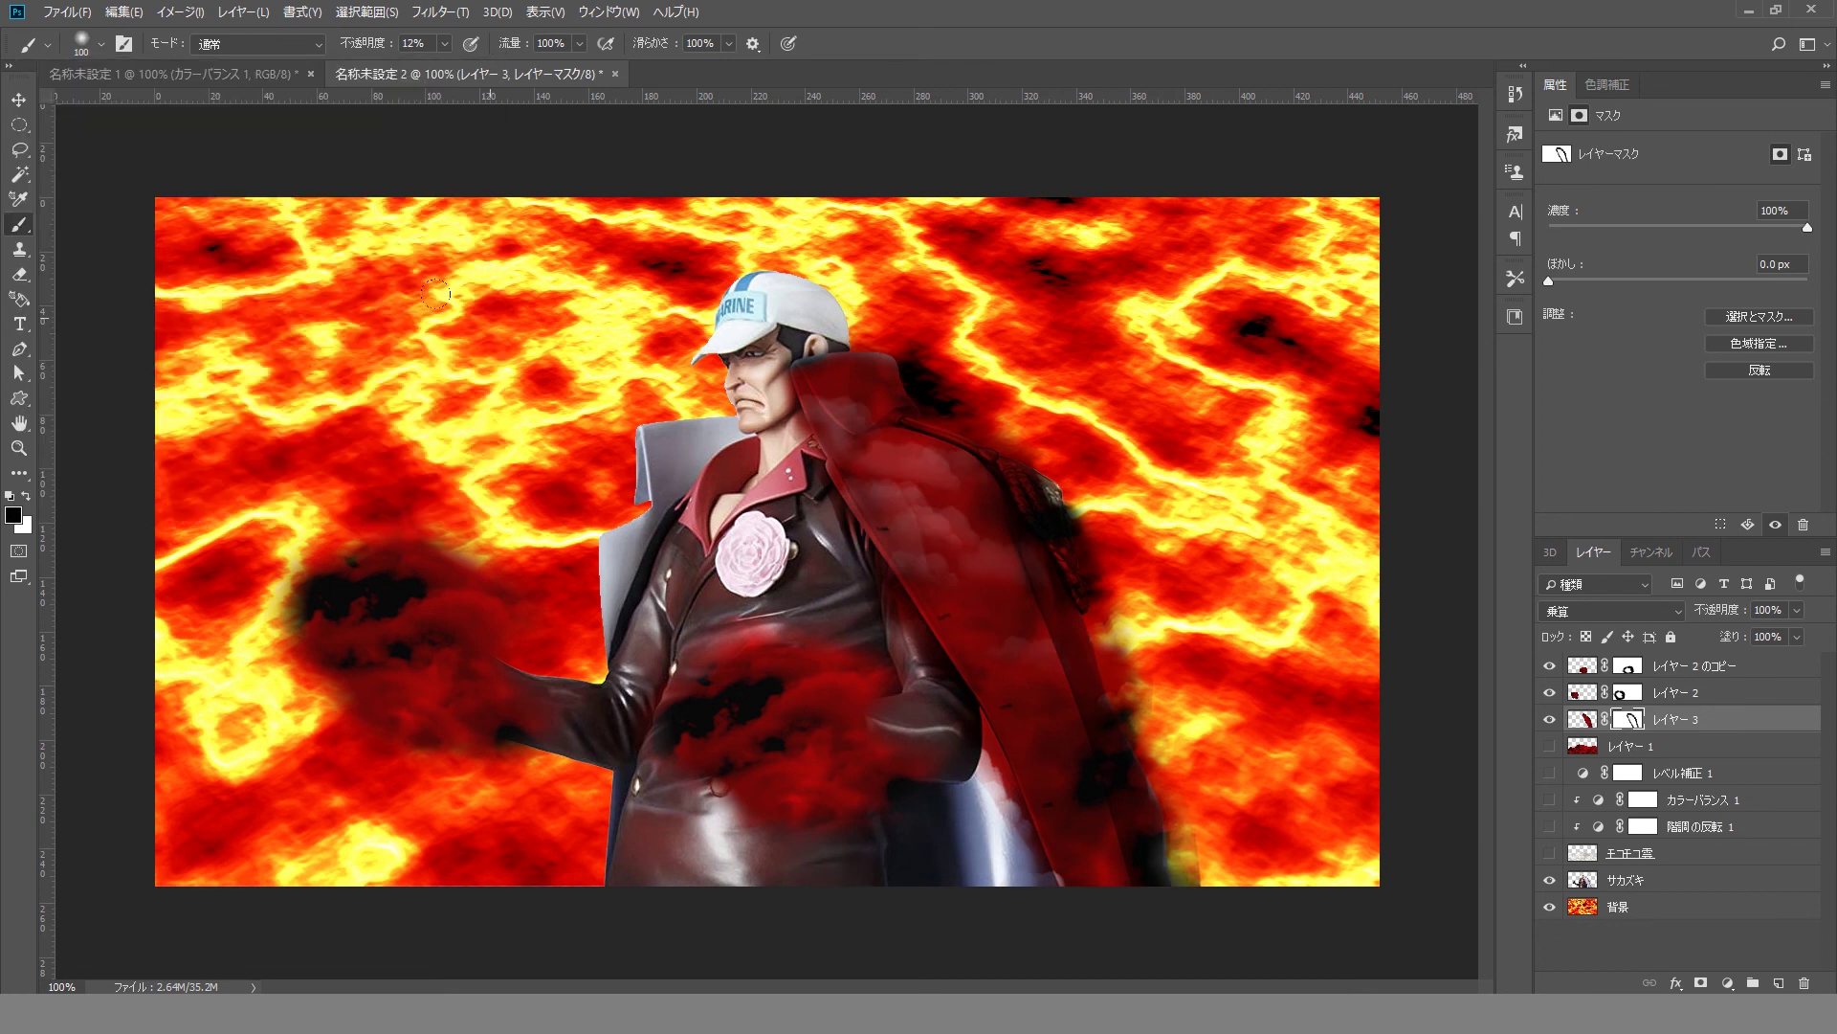
{"action": "key", "text": "ctrl+l"}
{"action": "left_click_drag", "start_coordinate": [1339, 460], "coordinate": [1321, 191]}
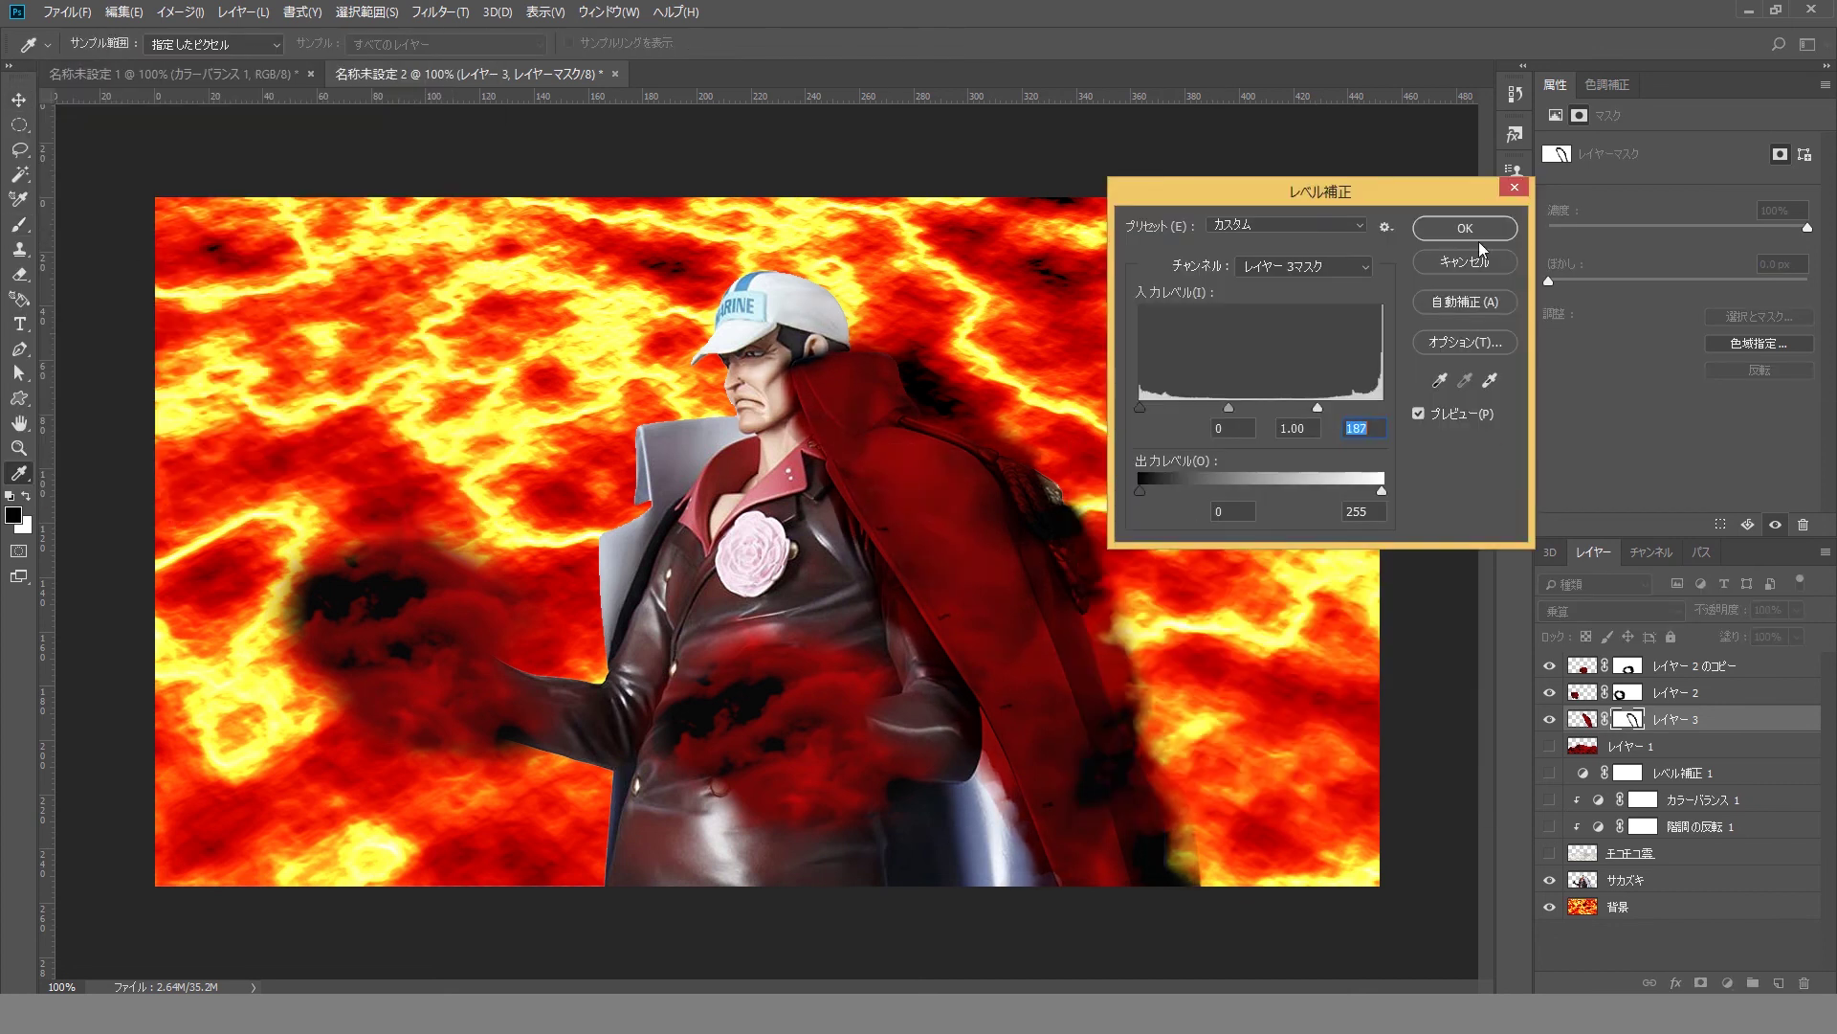
- Clip a Levels and a Color Balance adjustment (midtones Red +100) to the サカズキ figure
{"action": "left_click", "coordinate": [1466, 227]}
{"action": "left_click", "coordinate": [1789, 880]}
{"action": "left_click", "coordinate": [1608, 85]}
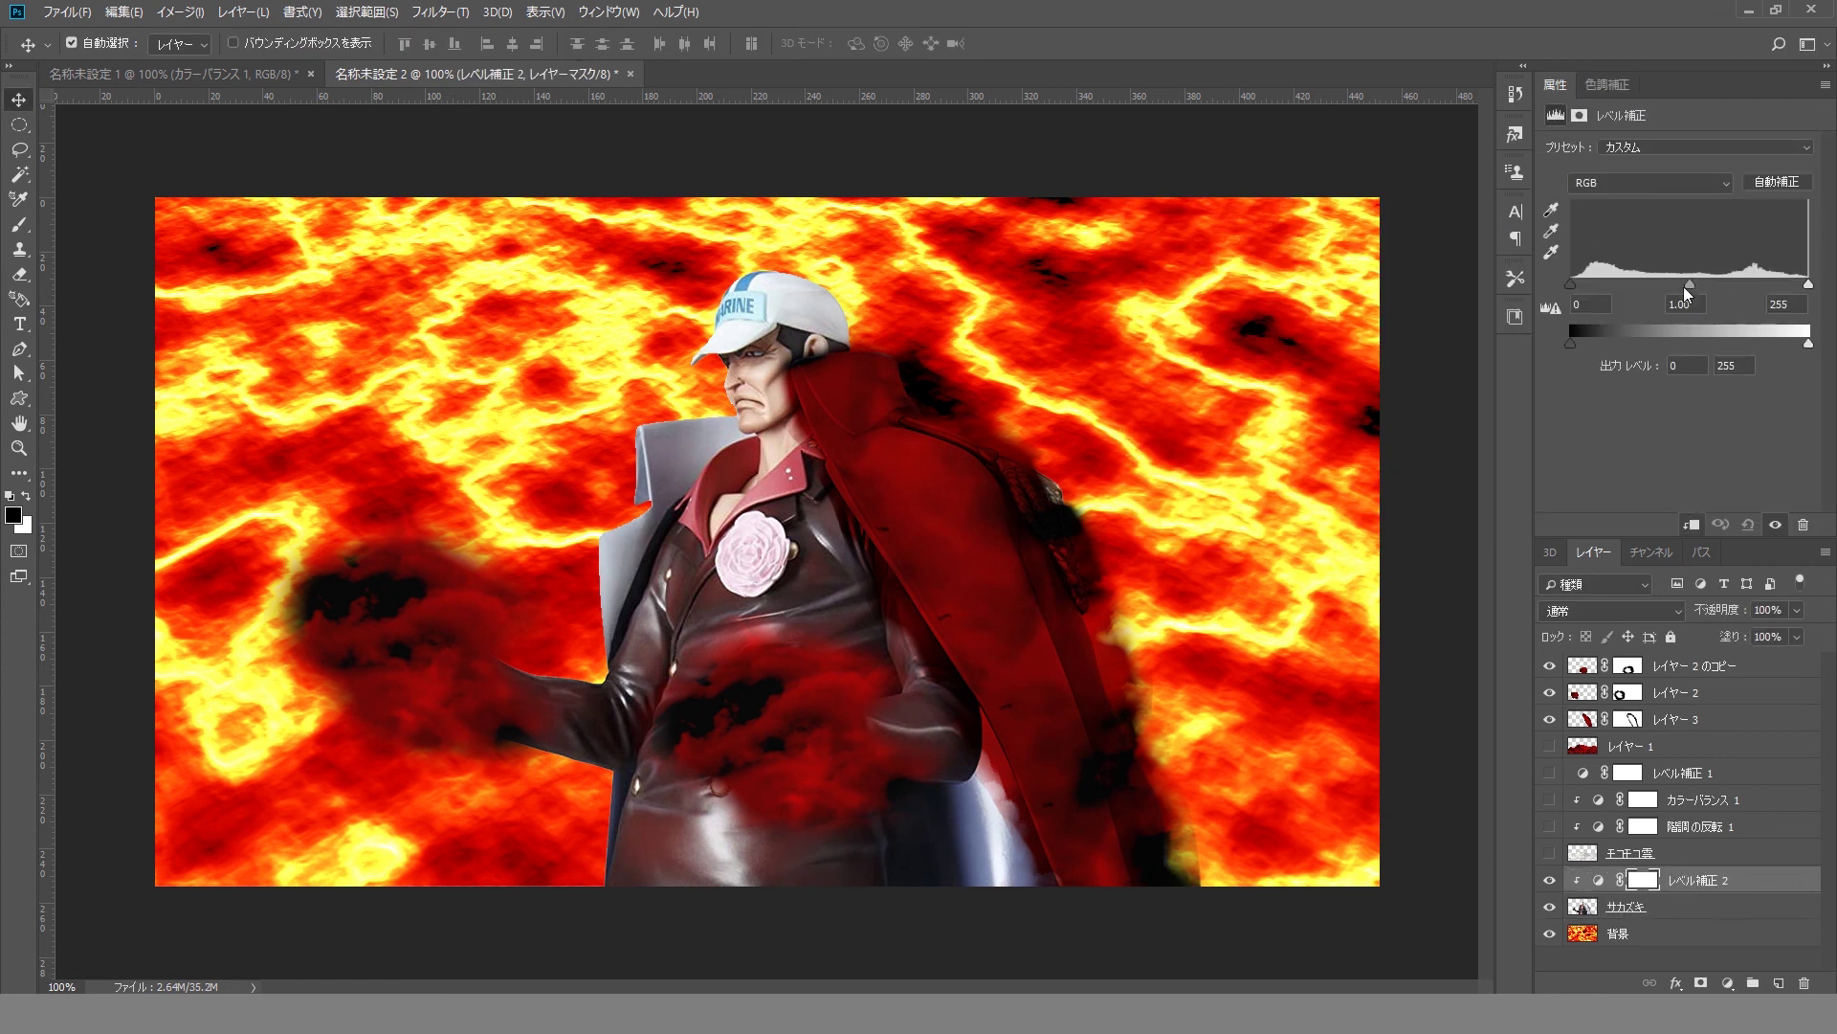
{"action": "left_click", "coordinate": [1607, 84]}
{"action": "left_click", "coordinate": [1646, 129]}
{"action": "left_click_drag", "start_coordinate": [1650, 193], "coordinate": [1754, 194]}
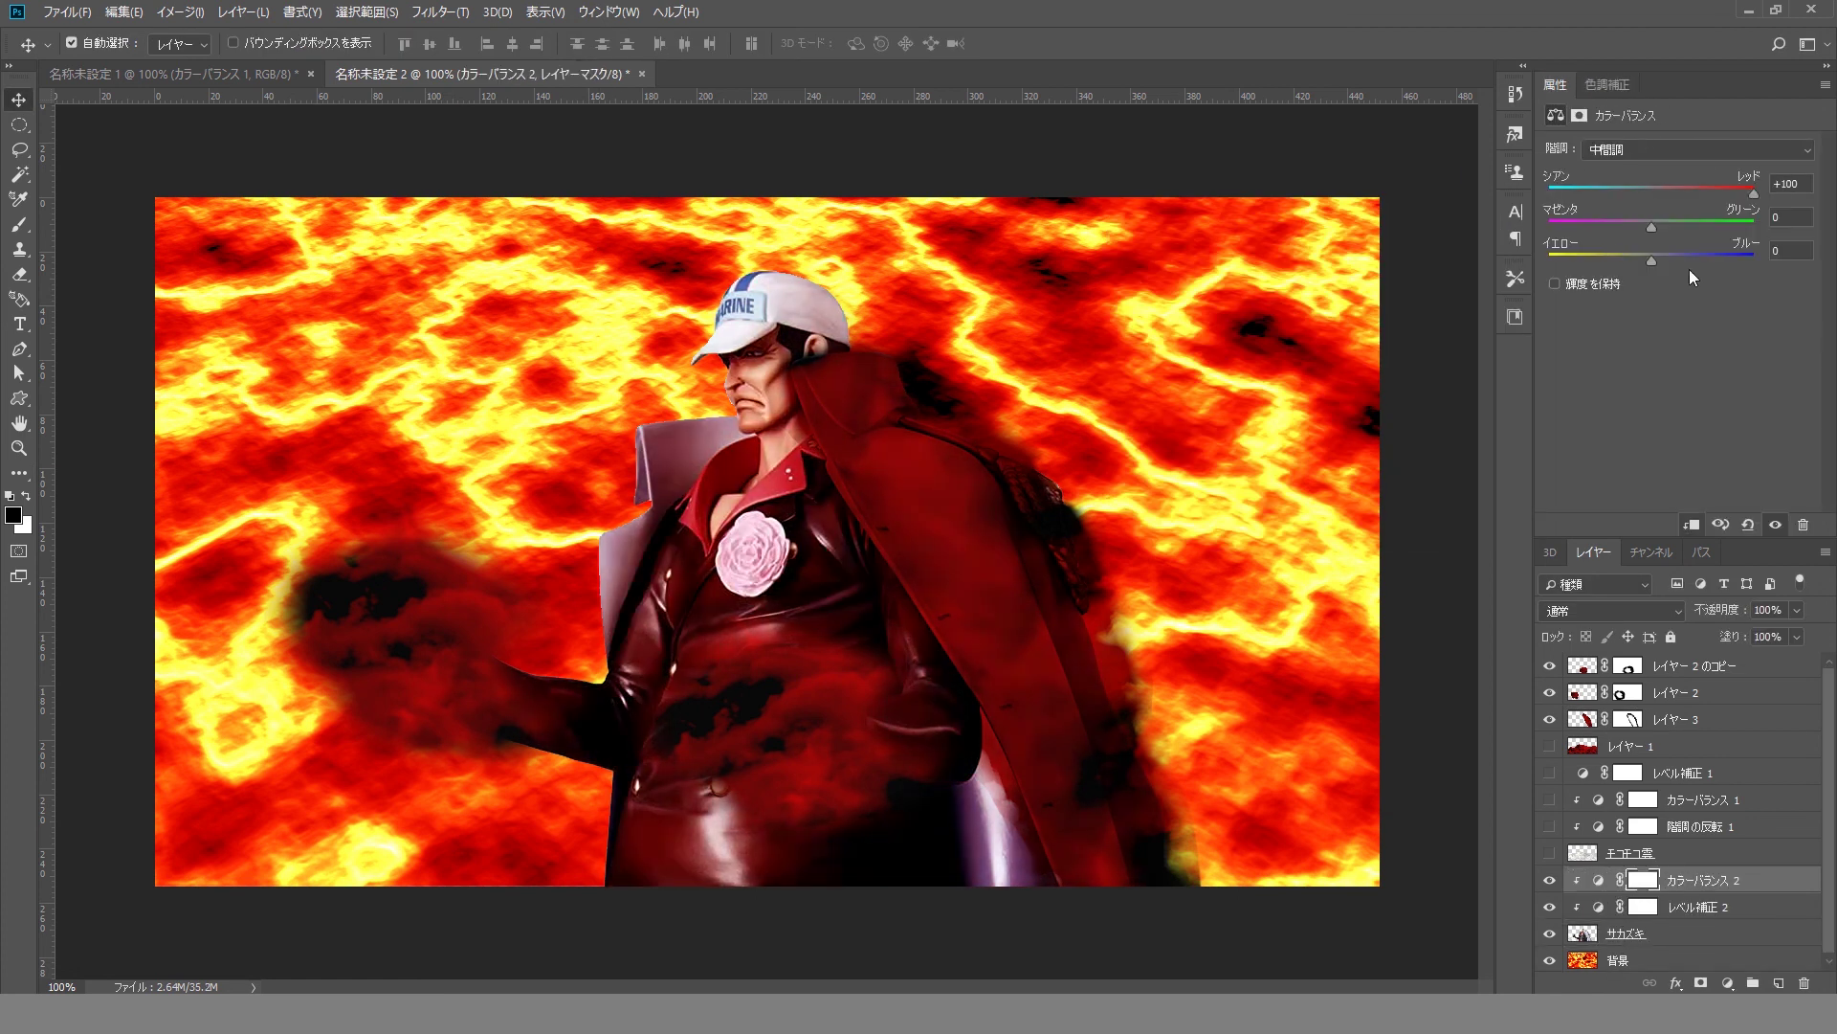
- Add a new layer beneath 背景 and fill it with black
{"action": "left_click", "coordinate": [1627, 960]}
{"action": "left_click", "coordinate": [1777, 982]}
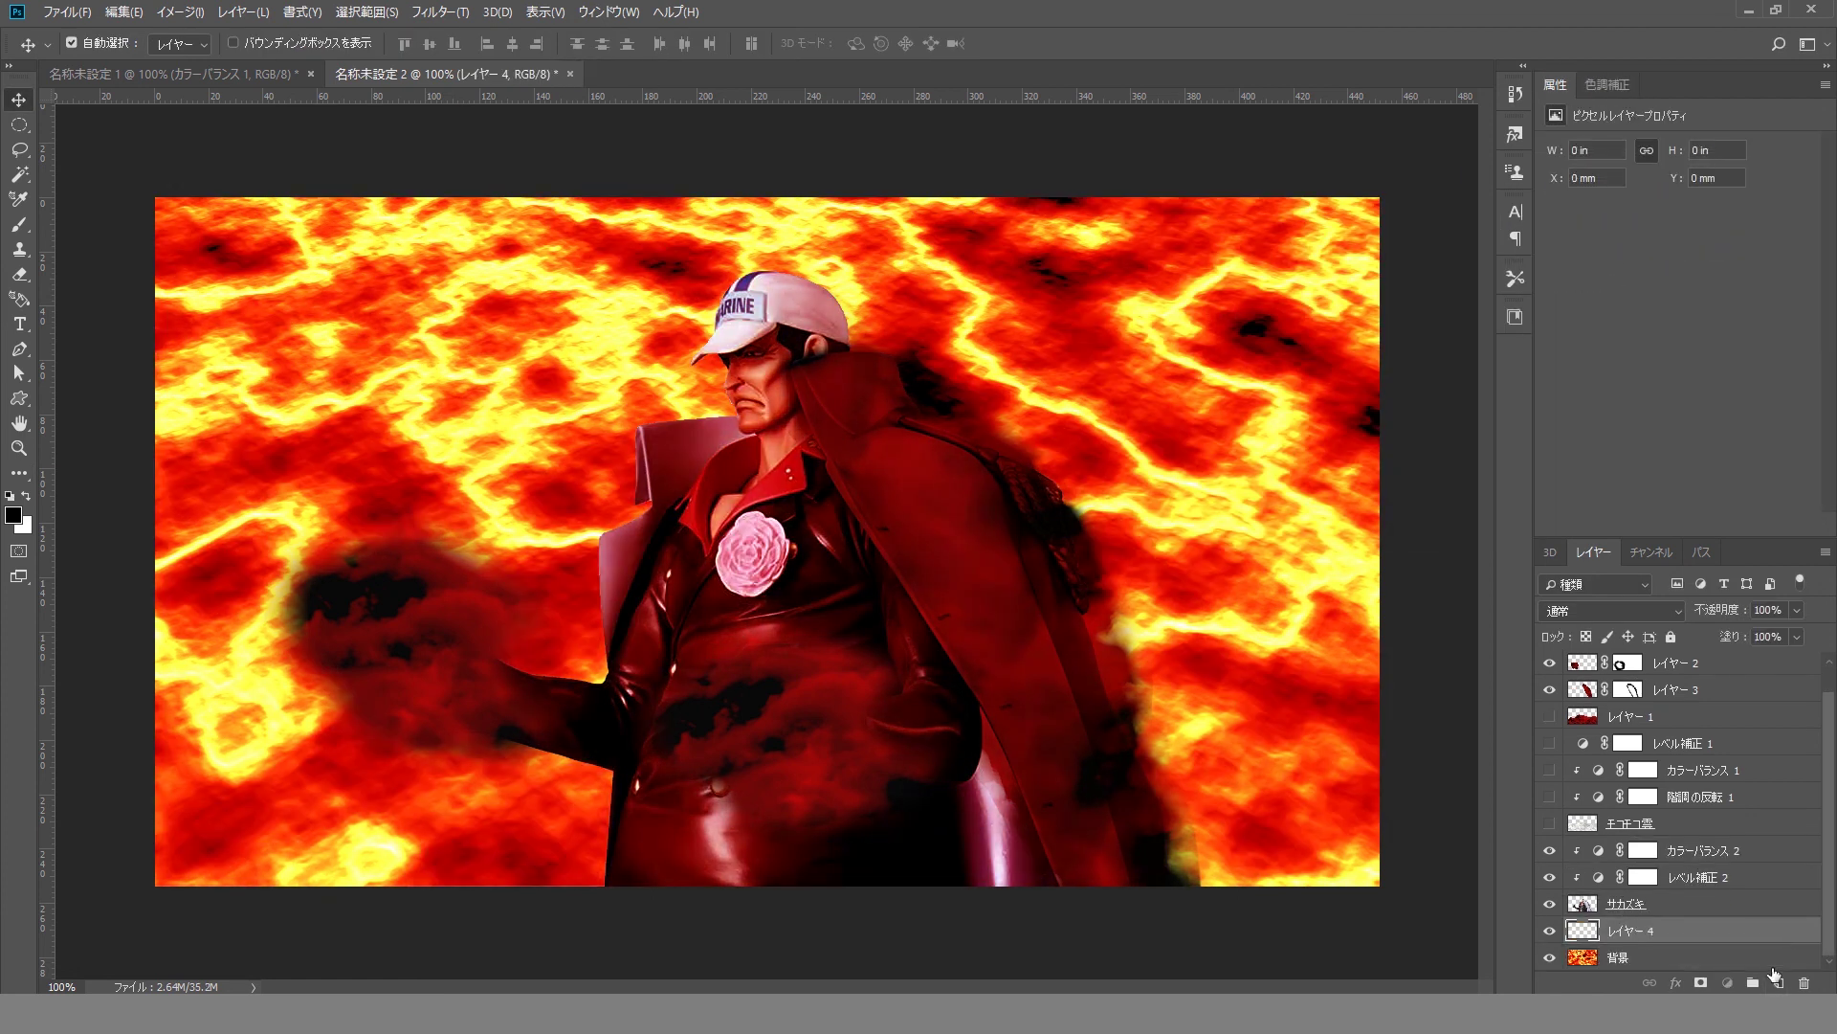
{"action": "left_click_drag", "start_coordinate": [1627, 930], "coordinate": [1627, 964]}
{"action": "key", "text": "alt+BackSpace"}
{"action": "left_click", "coordinate": [1627, 930]}
{"action": "left_click", "coordinate": [1610, 611]}
- Set 背景 to Normal blending at 67% opacity, then duplicate the smoke layer
{"action": "left_click", "coordinate": [1610, 261]}
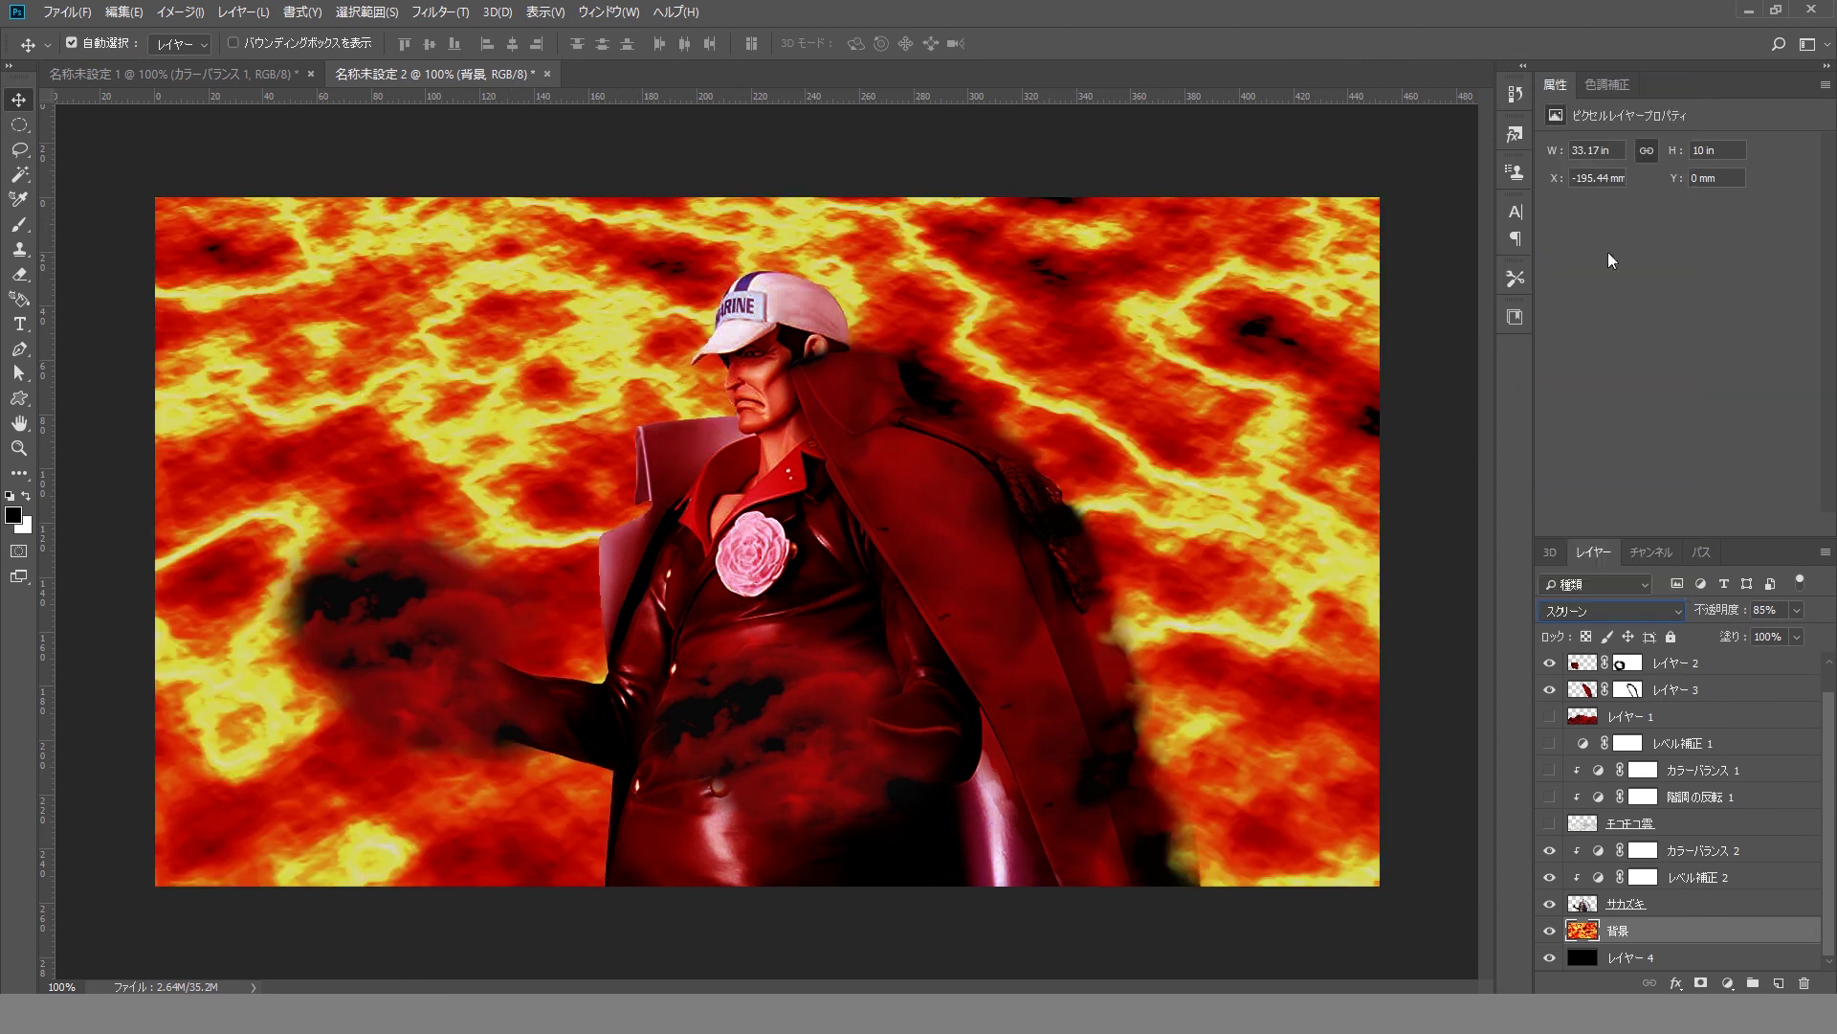
{"action": "left_click", "coordinate": [1611, 611]}
{"action": "left_click", "coordinate": [1579, 91]}
{"action": "key", "text": "6"}
{"action": "key", "text": "7"}
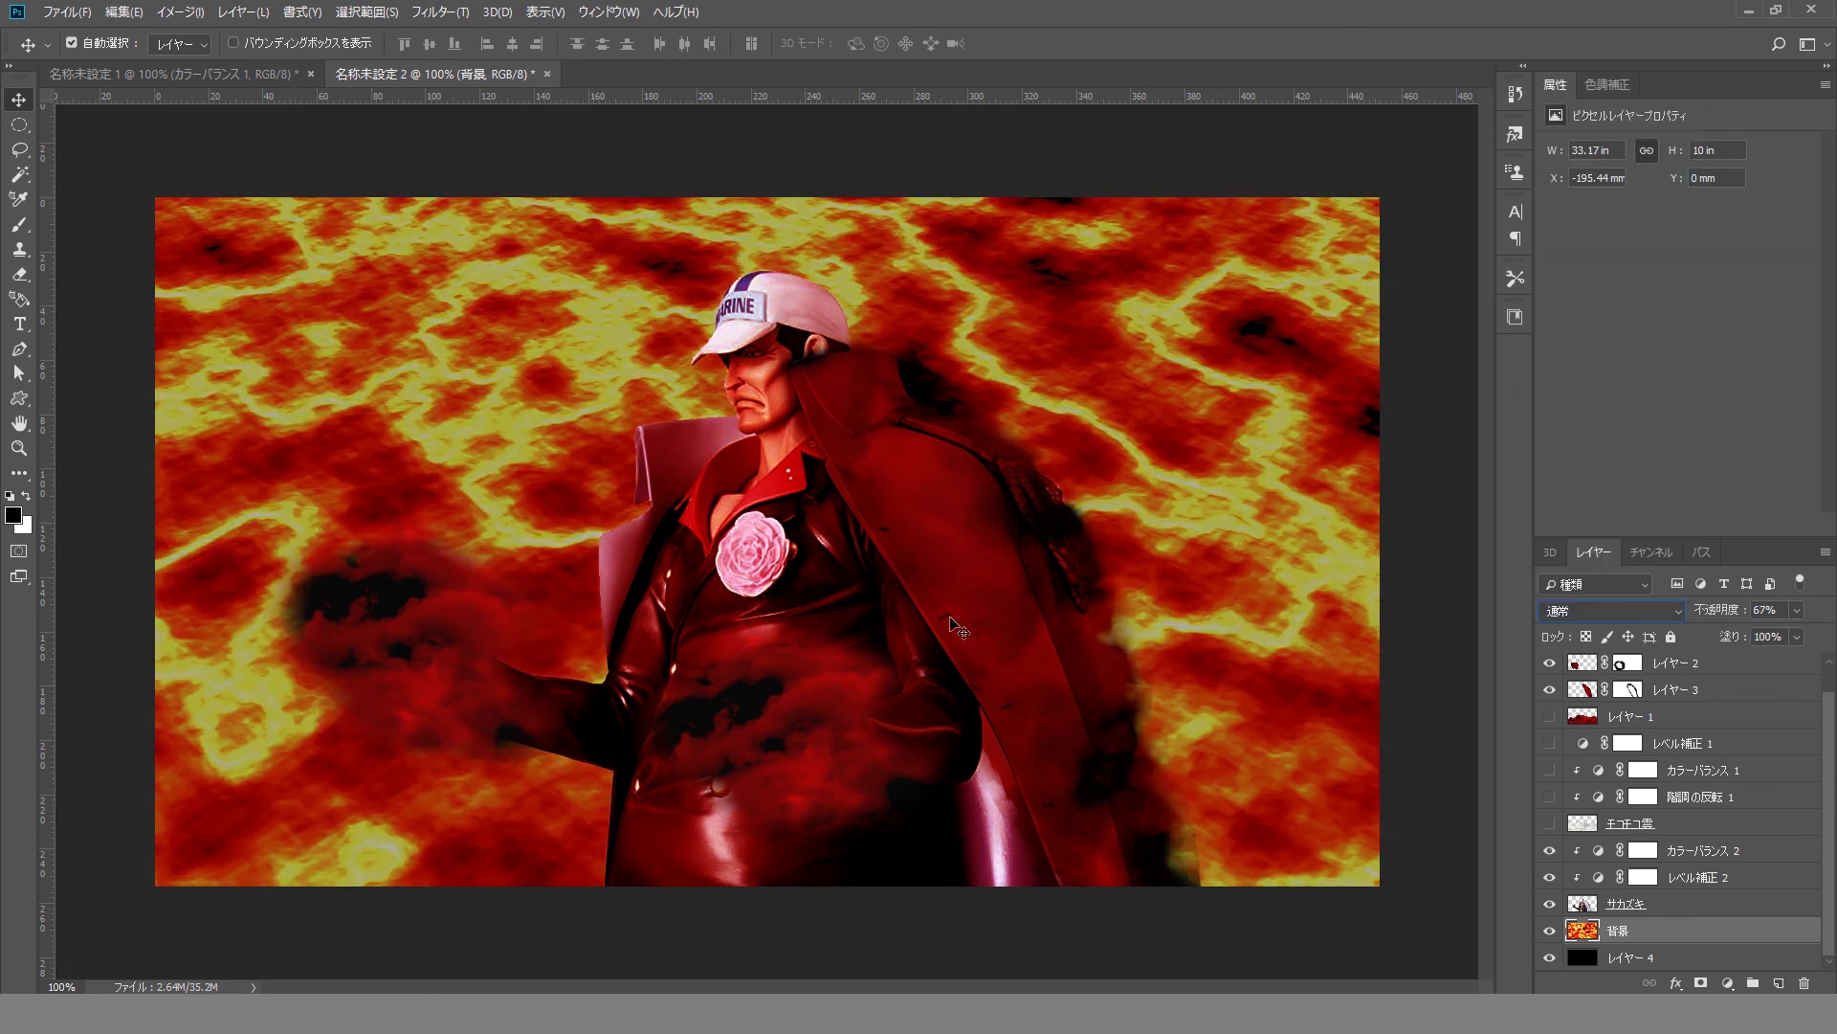
{"action": "left_click", "coordinate": [957, 627]}
{"action": "key", "text": "ctrl+j"}
- Brighten the original smoke layer レイヤー 2 with Levels gamma 1.24
{"action": "key", "text": "ctrl+l"}
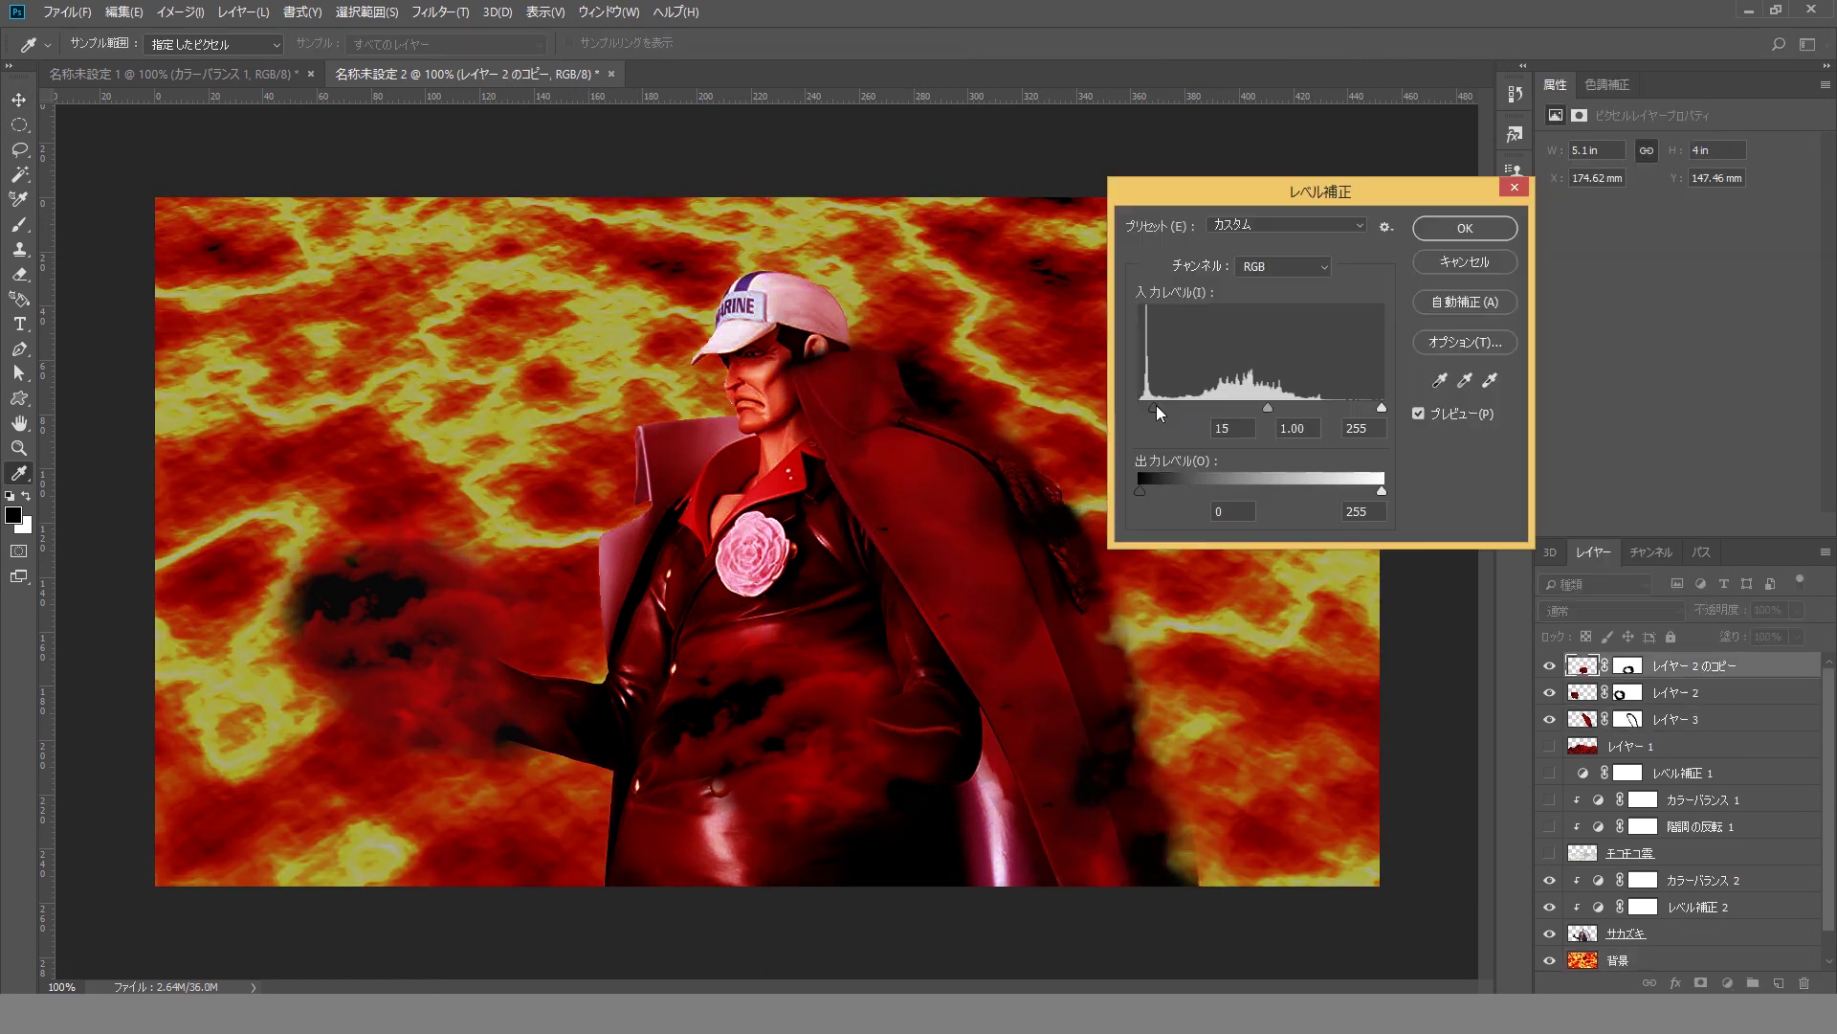
{"action": "key", "text": "Escape"}
{"action": "key", "text": "alt+bracketleft"}
{"action": "key", "text": "ctrl+l"}
{"action": "left_click_drag", "start_coordinate": [1260, 406], "coordinate": [1242, 406]}
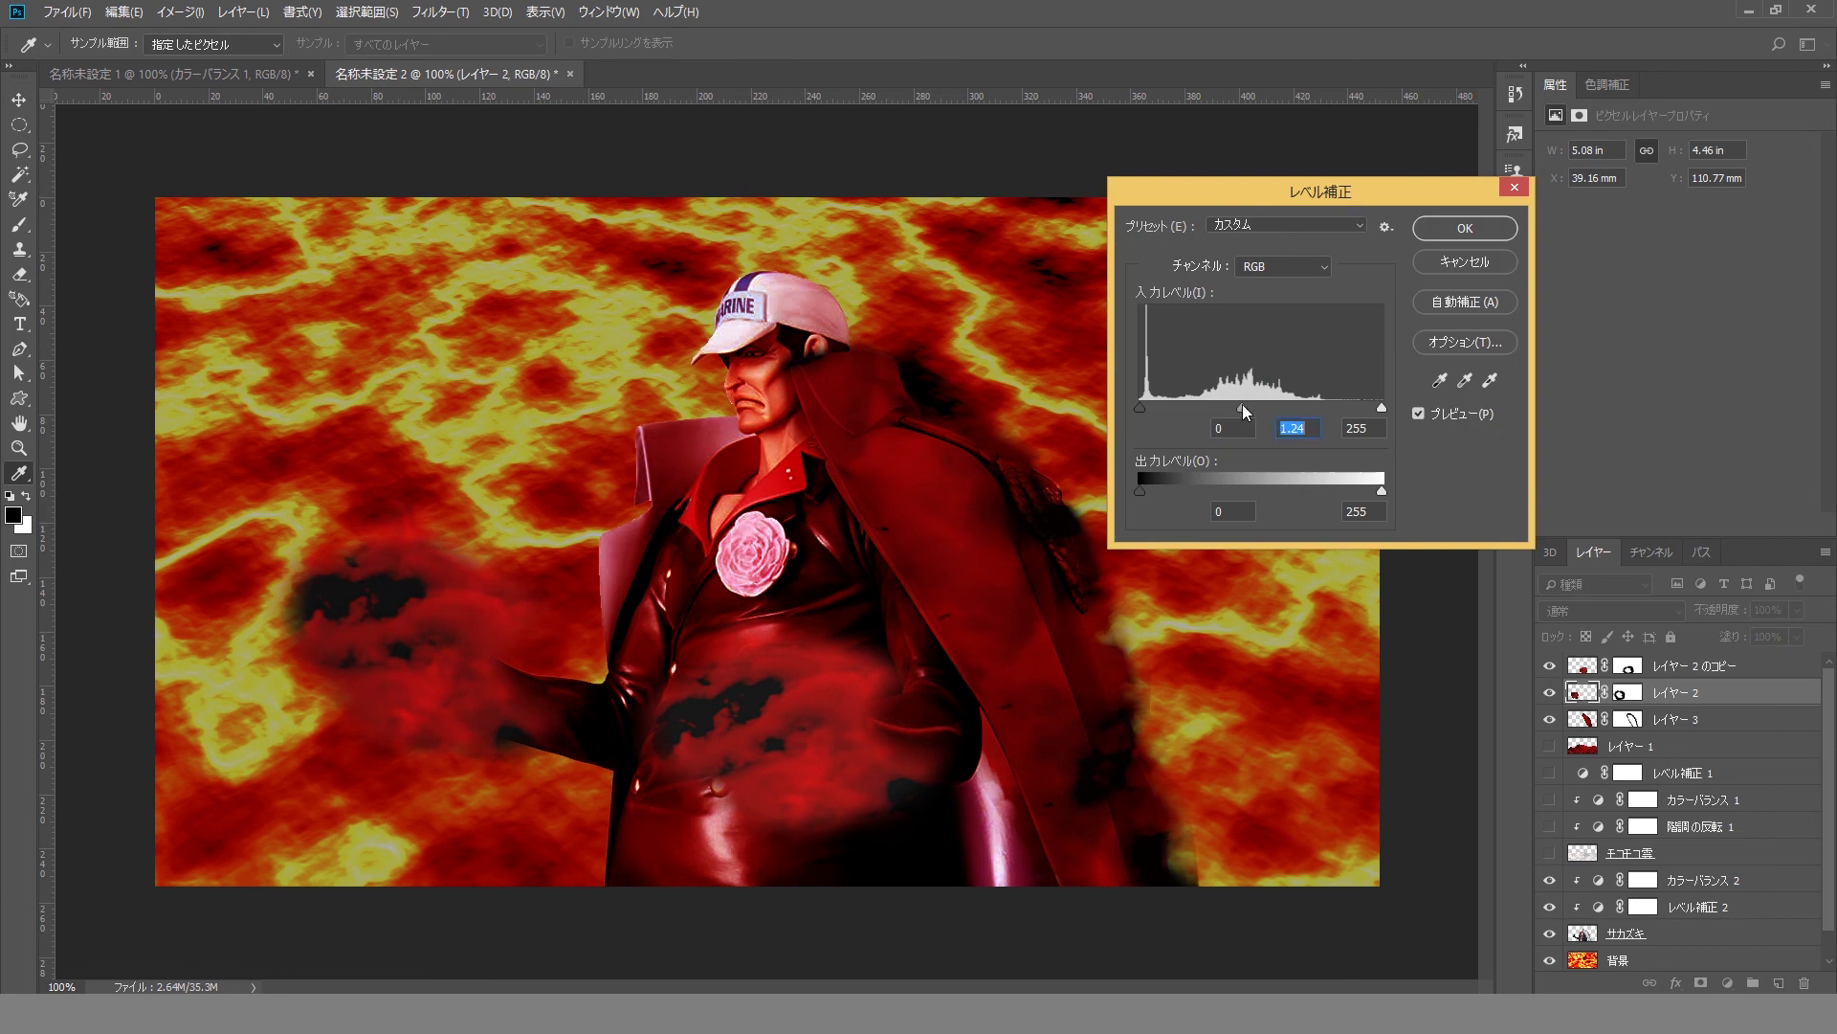
{"action": "key", "text": "Return"}
{"action": "left_click", "coordinate": [1625, 933]}
- Burn the figure's collar, face, rose, cap and lower coat darker
{"action": "key", "text": "o"}
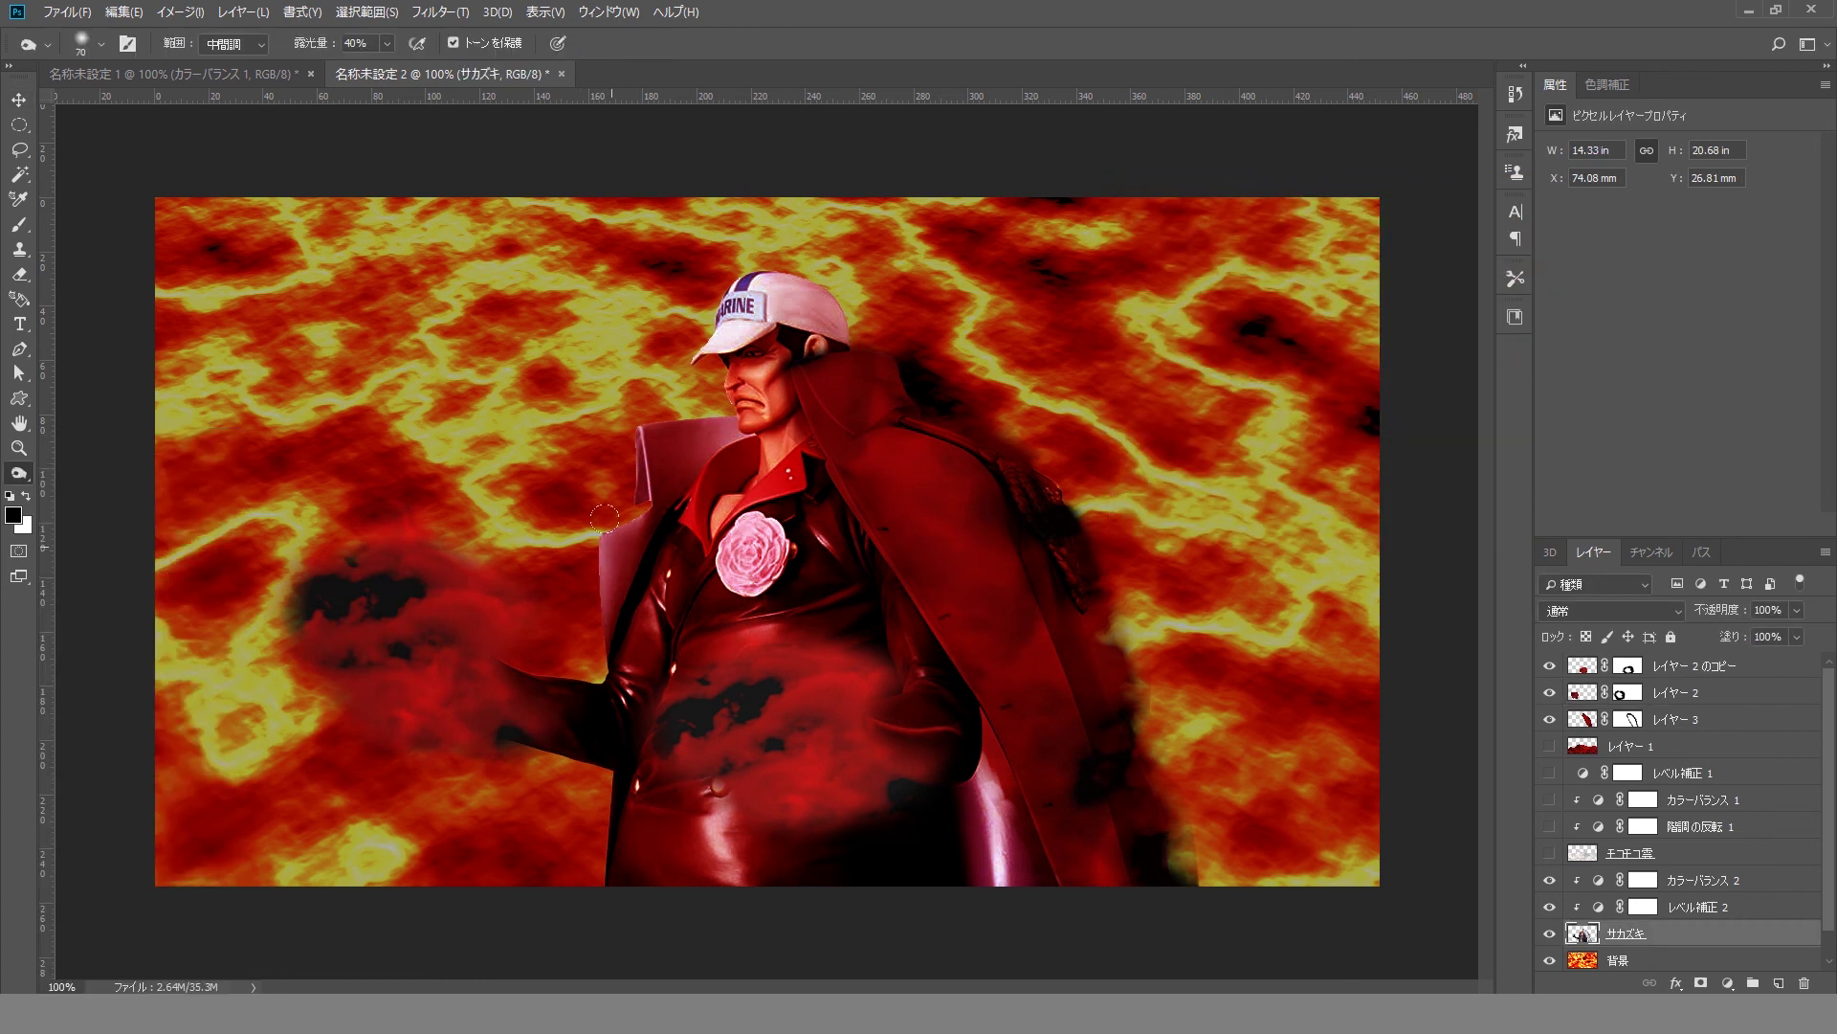
{"action": "mouse_move", "coordinate": [604, 518]}
{"action": "left_mouse_down"}
{"action": "mouse_move", "coordinate": [660, 431]}
{"action": "mouse_move", "coordinate": [737, 411]}
{"action": "mouse_move", "coordinate": [770, 800]}
{"action": "mouse_move", "coordinate": [666, 442]}
{"action": "left_mouse_up"}
{"action": "mouse_move", "coordinate": [766, 282]}
{"action": "left_mouse_down"}
{"action": "mouse_move", "coordinate": [703, 354]}
{"action": "mouse_move", "coordinate": [833, 325]}
{"action": "mouse_move", "coordinate": [717, 354]}
{"action": "left_mouse_up"}
{"action": "left_click_drag", "start_coordinate": [976, 775], "coordinate": [976, 881]}
{"action": "key", "text": "v"}
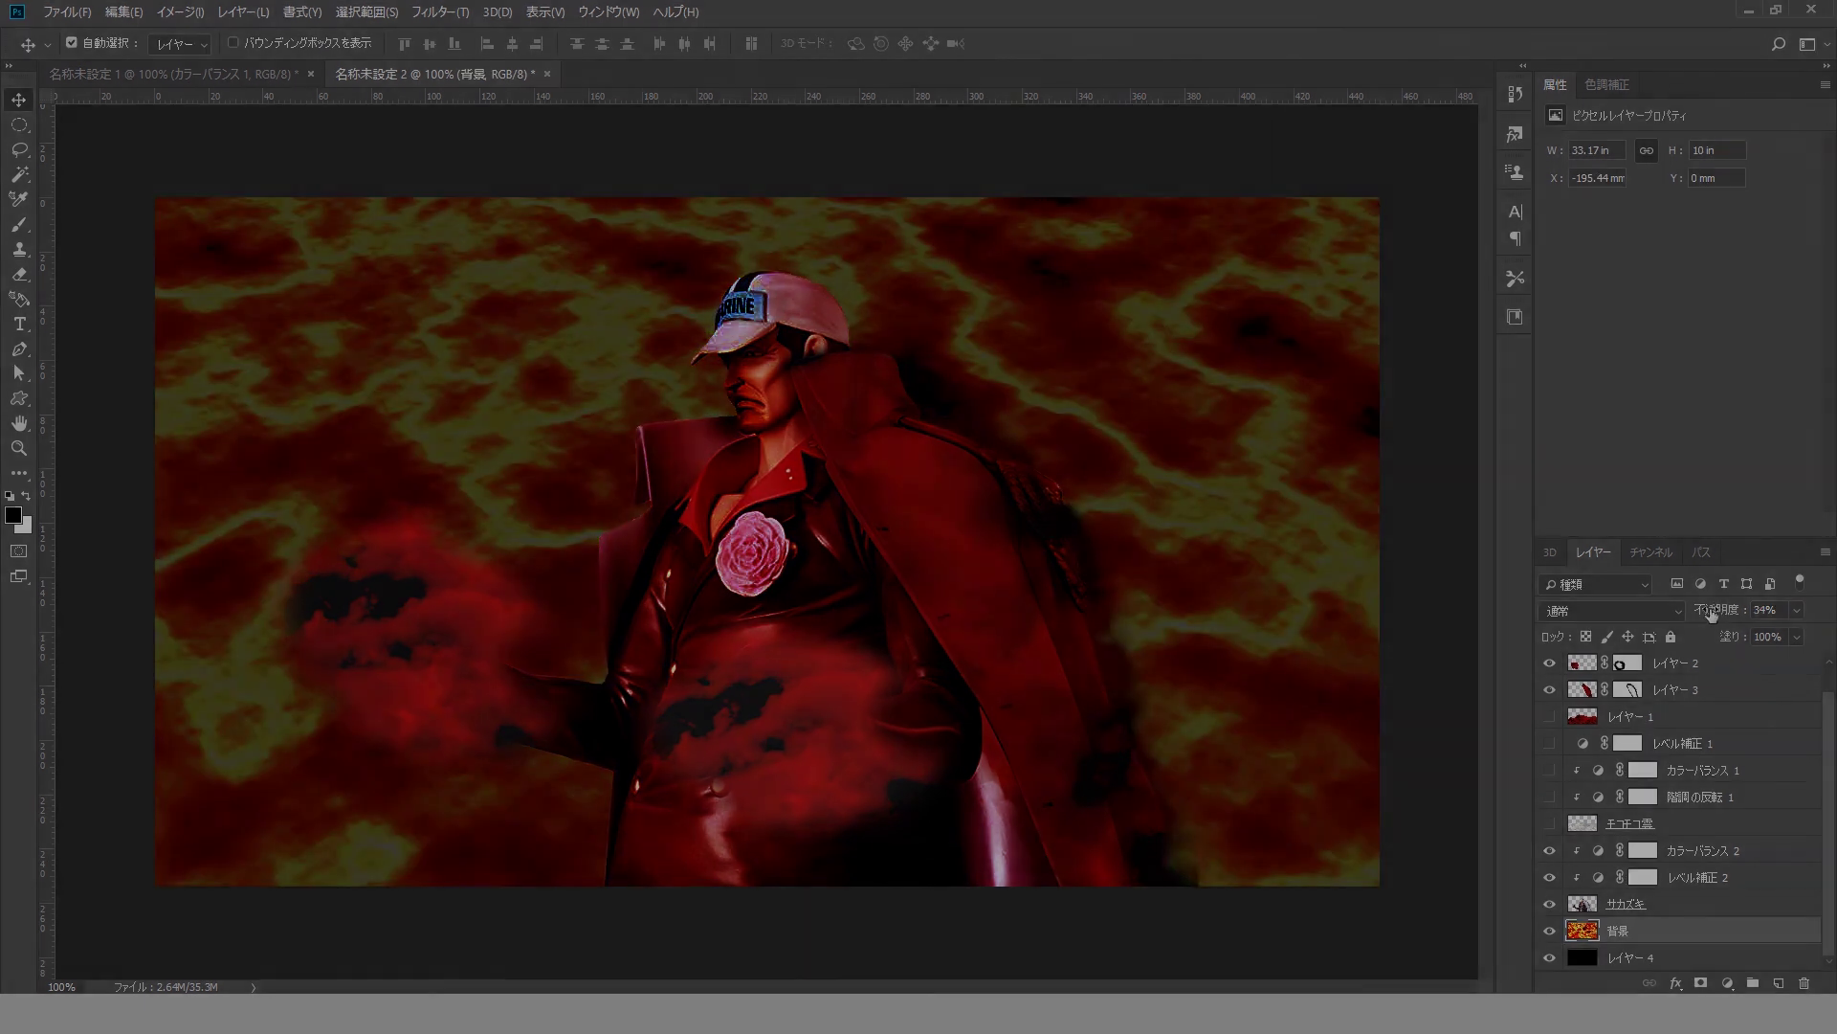